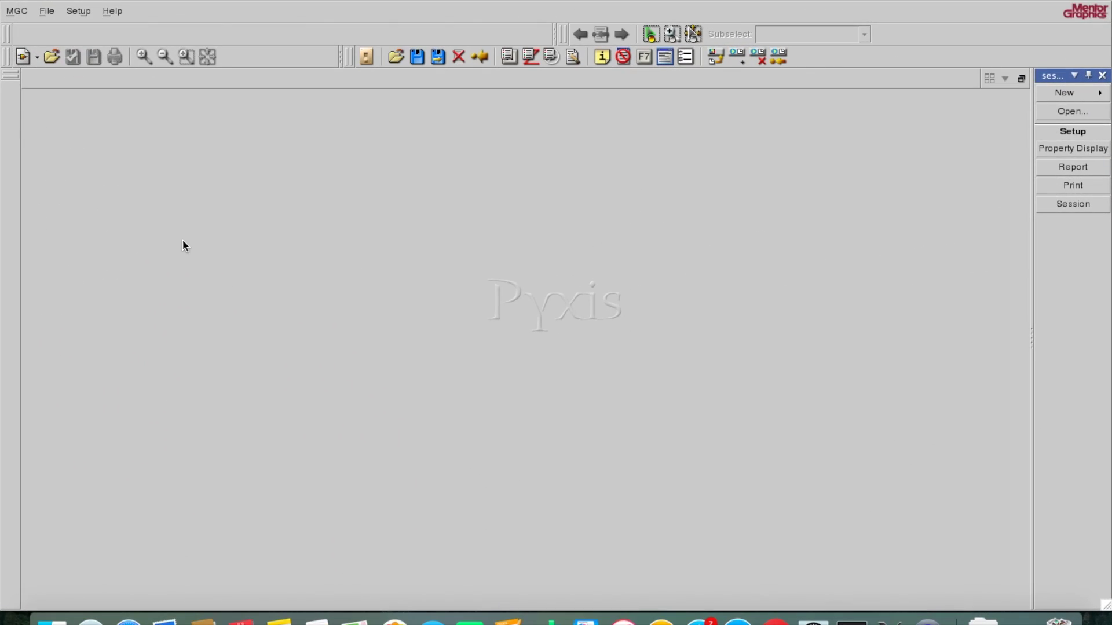
Begin a new schematic and create a directory named exp1 in /home/vlsi for it.
left_click(24, 57)
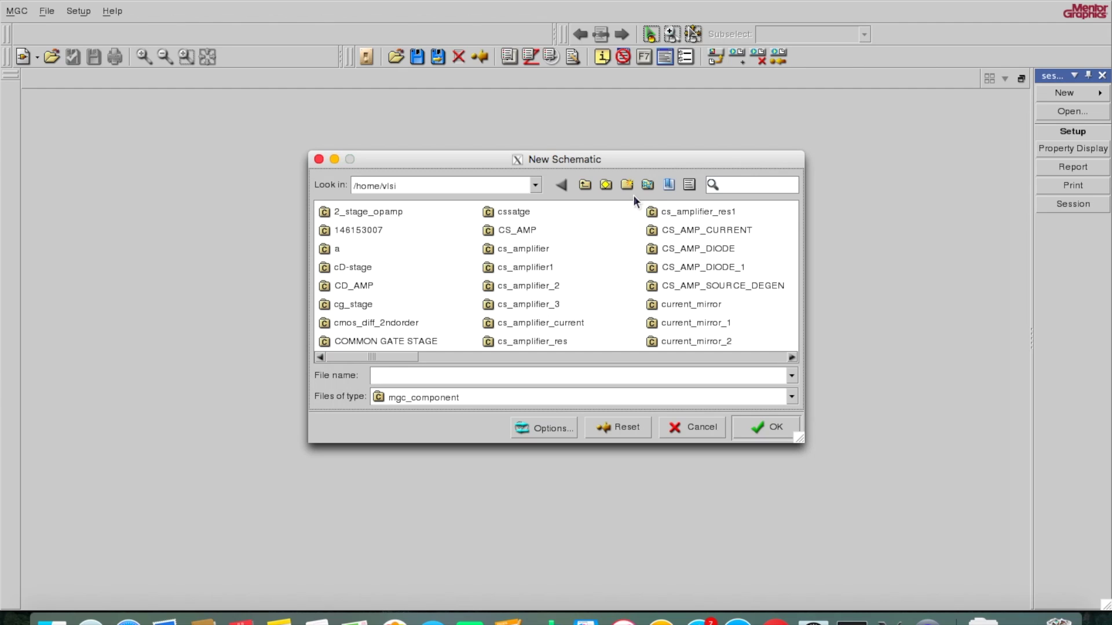
left_click_drag(613, 161, 606, 118)
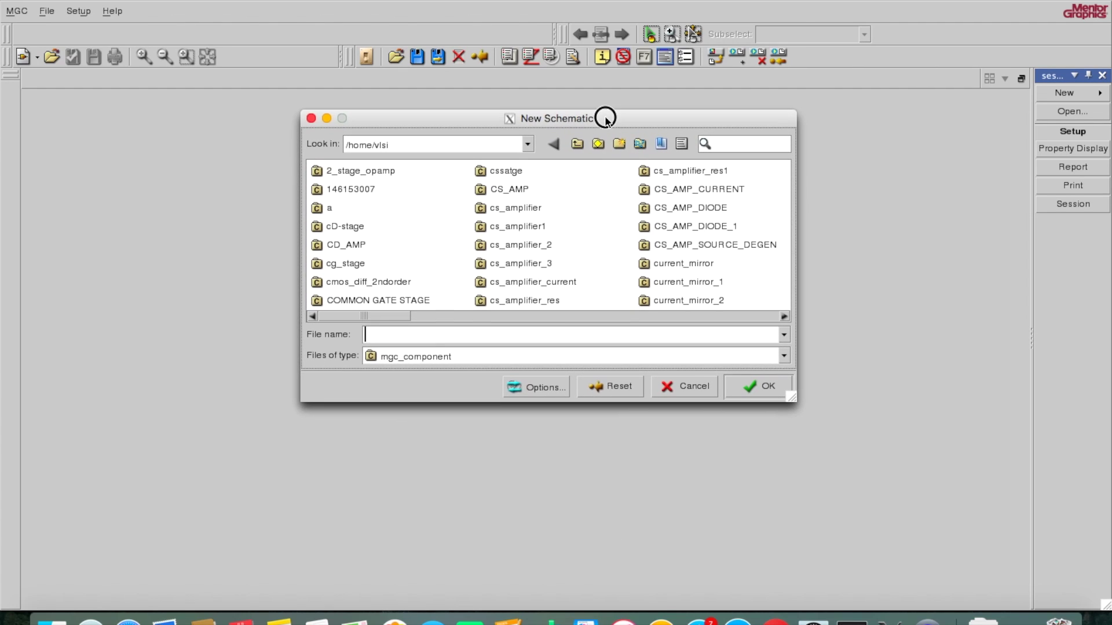
left_click(620, 145)
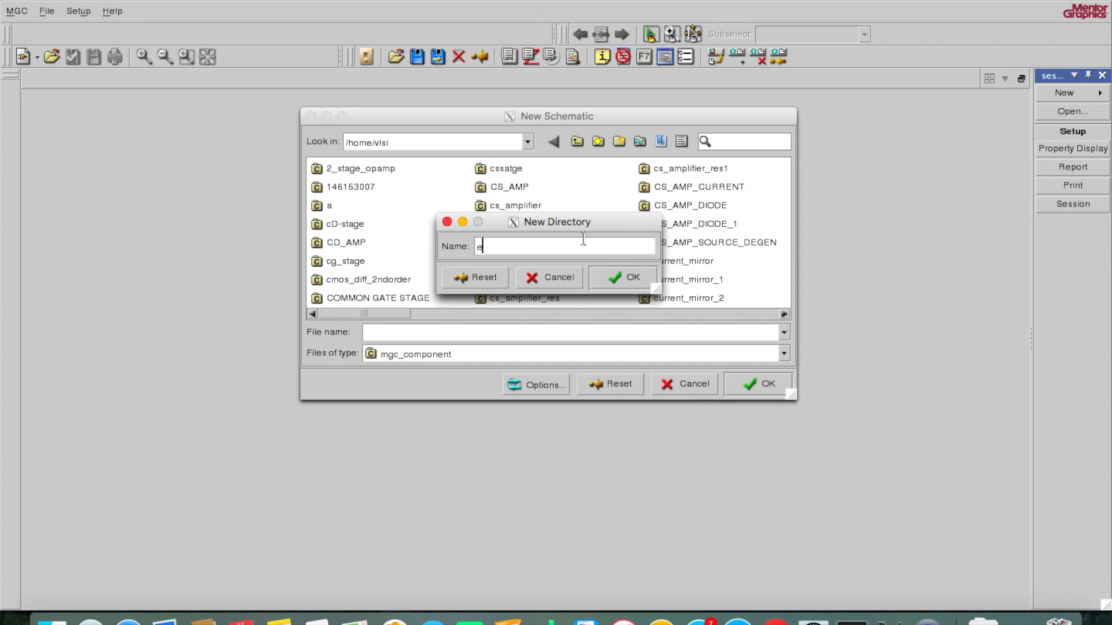
left_click(631, 283)
Open the exp1 directory and create the new schematic in it with the file name inverter.
left_click(504, 261)
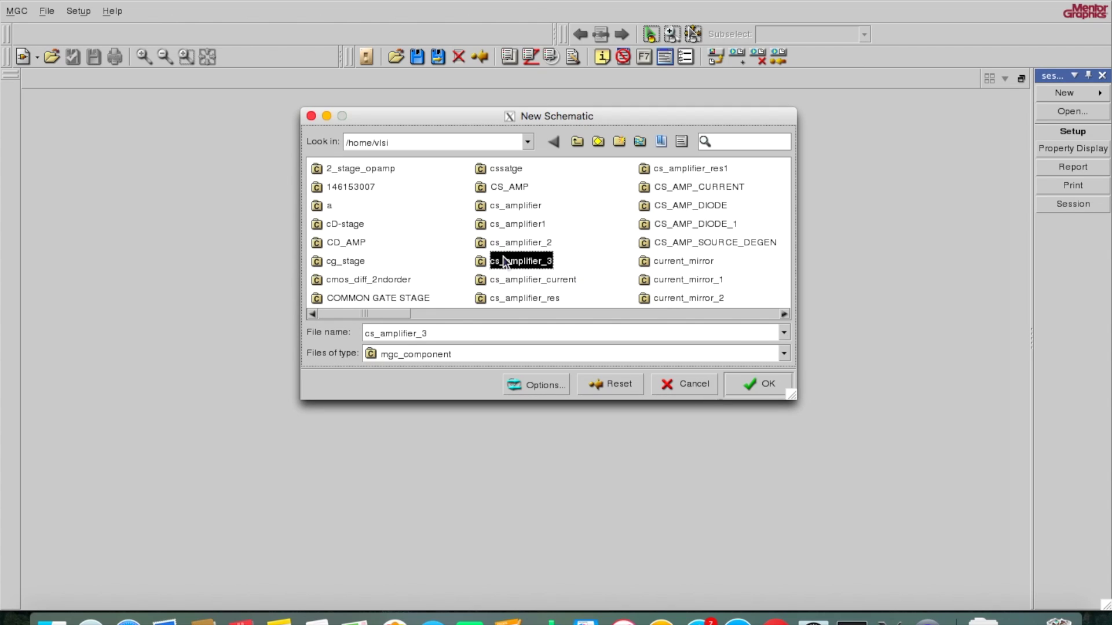
key("e")
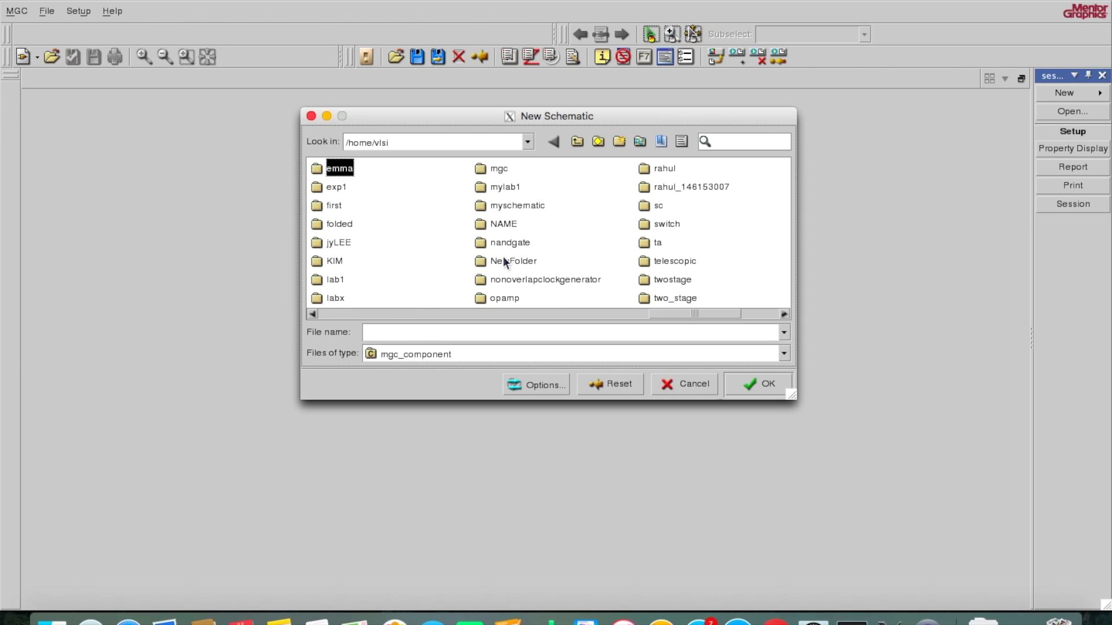
double_click(339, 187)
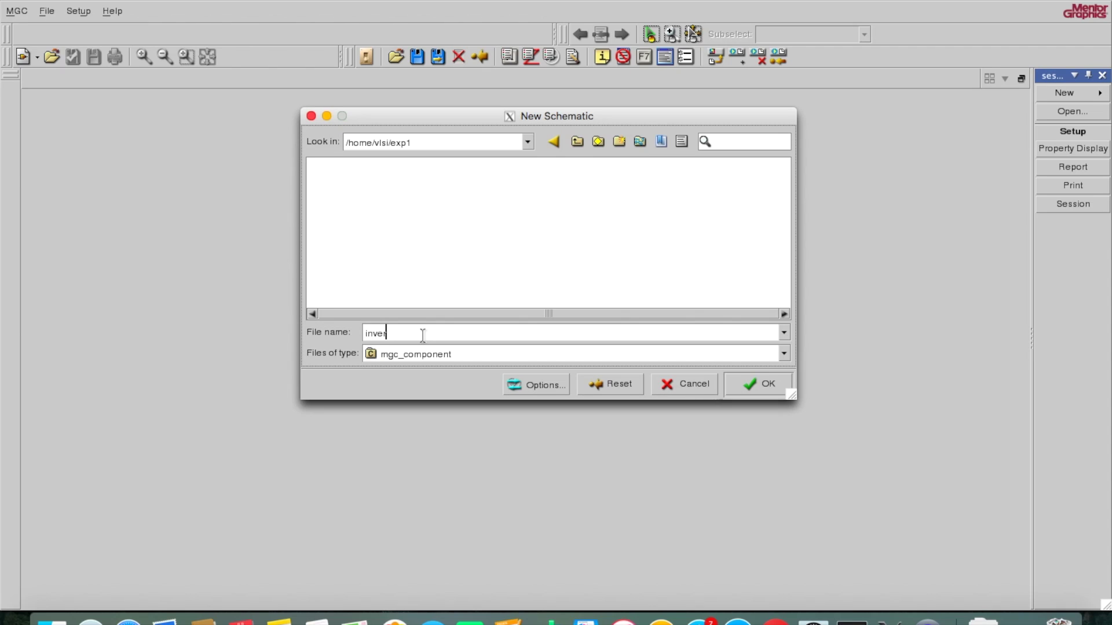
left_click(759, 384)
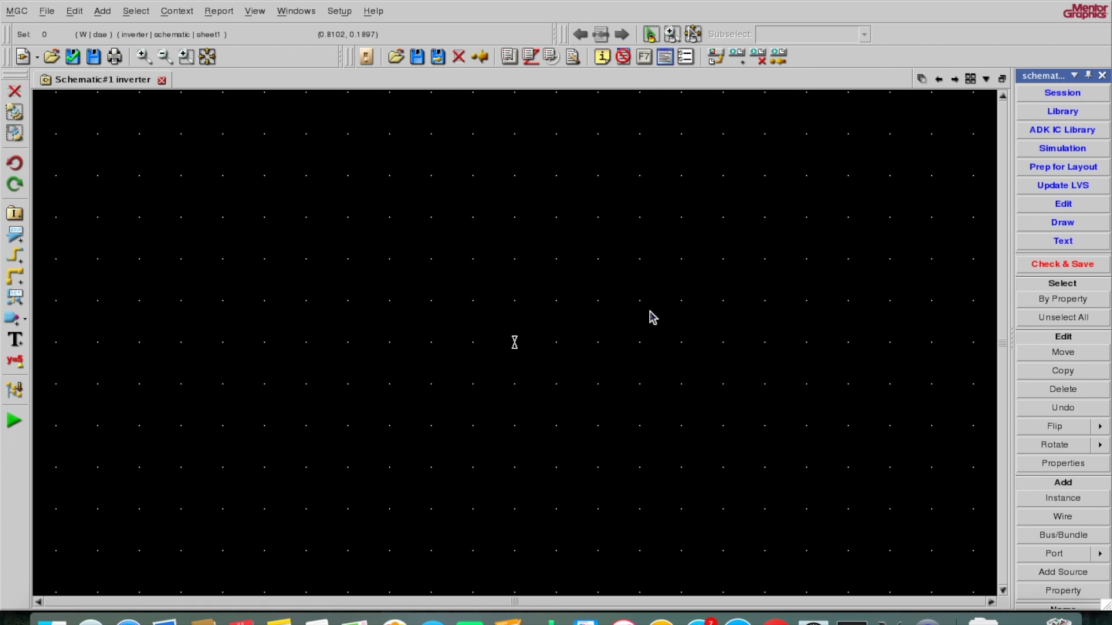
Launch Draw on My Screen EZ and dismiss its web page and instruction message to return to the schematic.
key("F4")
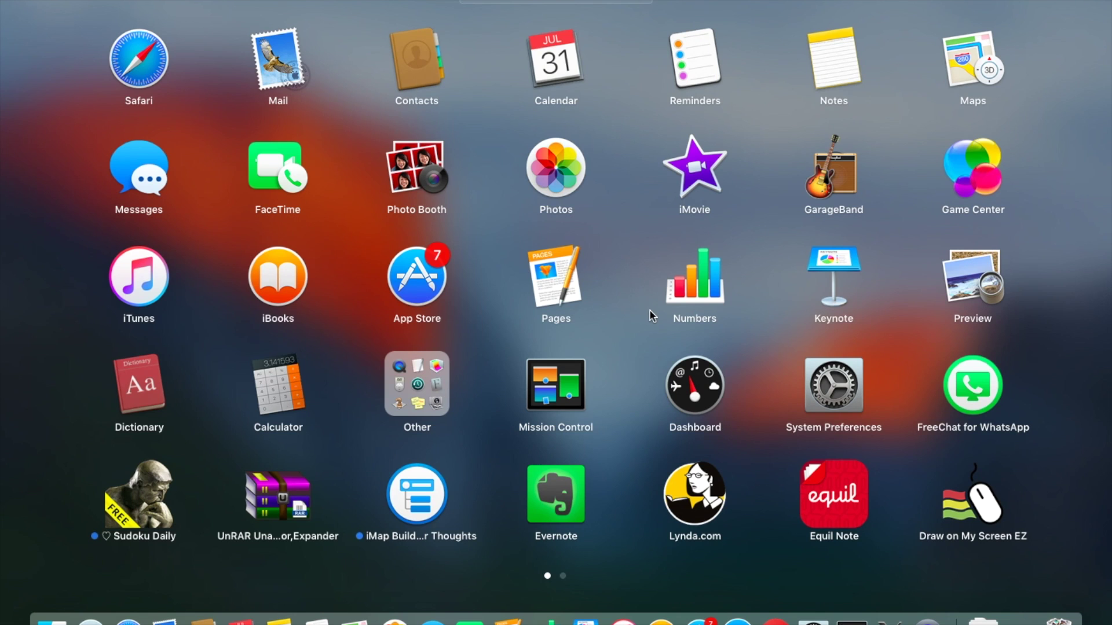
left_click(982, 495)
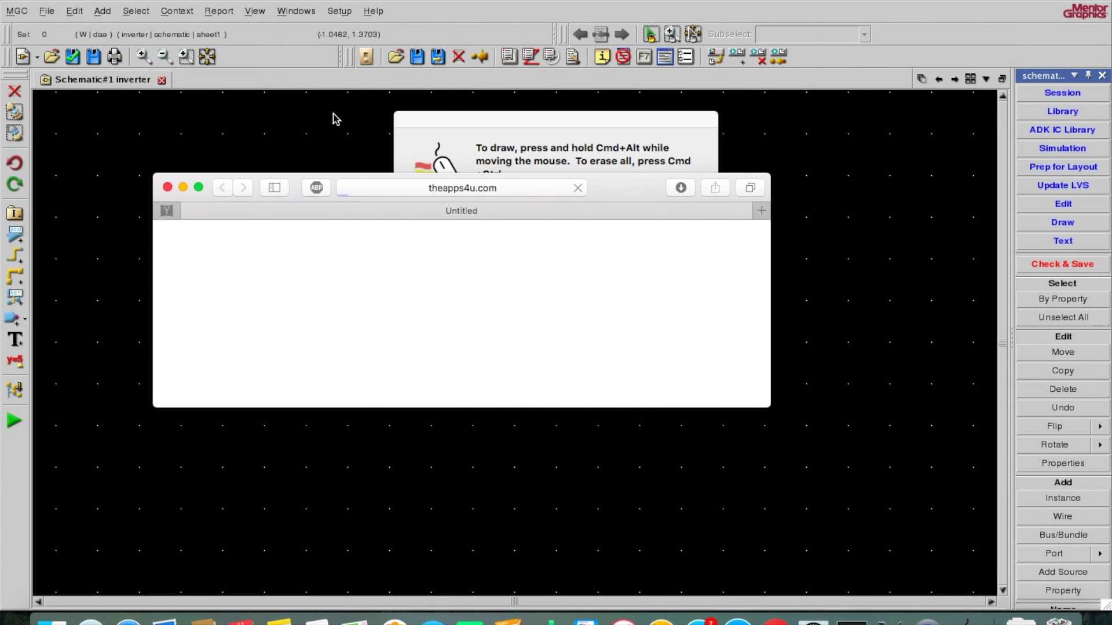
left_click(183, 187)
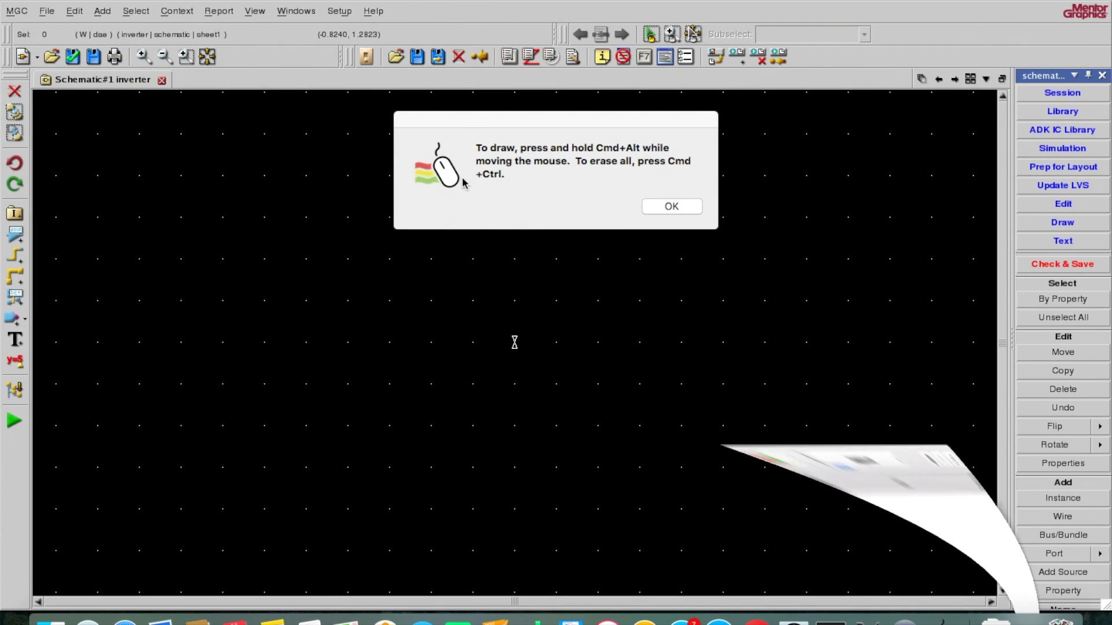
left_click(692, 213)
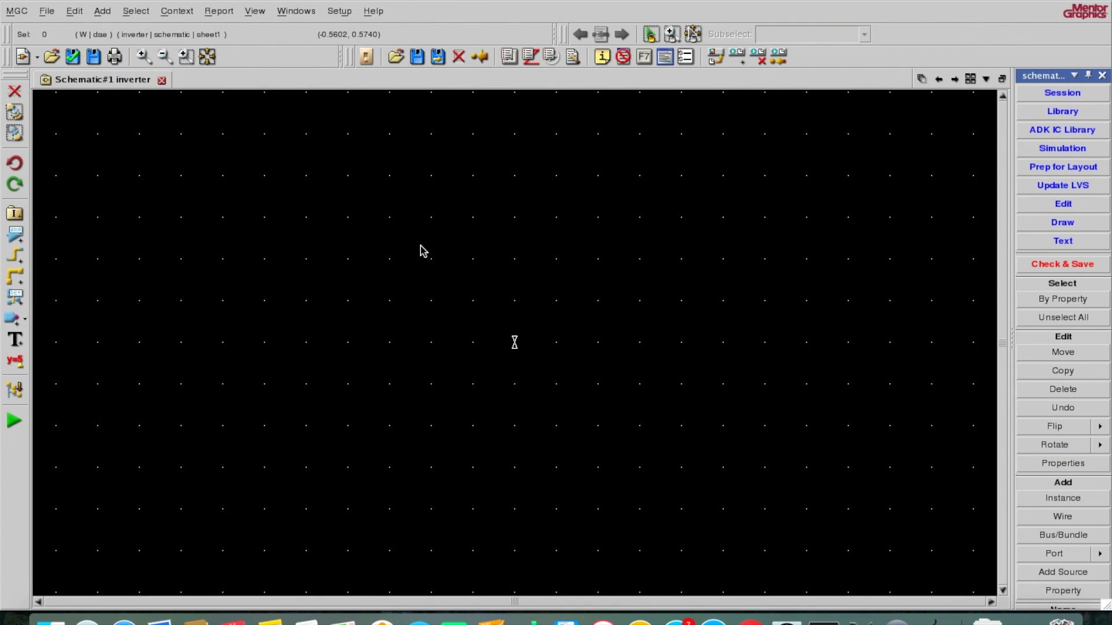
Sketch an NMOS transistor freehand over the lower-left canvas, with its gate line and an outward source arrow.
mouse_move(215, 365)
left_mouse_down()
mouse_move(157, 368)
mouse_move(157, 421)
mouse_move(159, 433)
mouse_move(212, 432)
mouse_move(215, 495)
left_mouse_up()
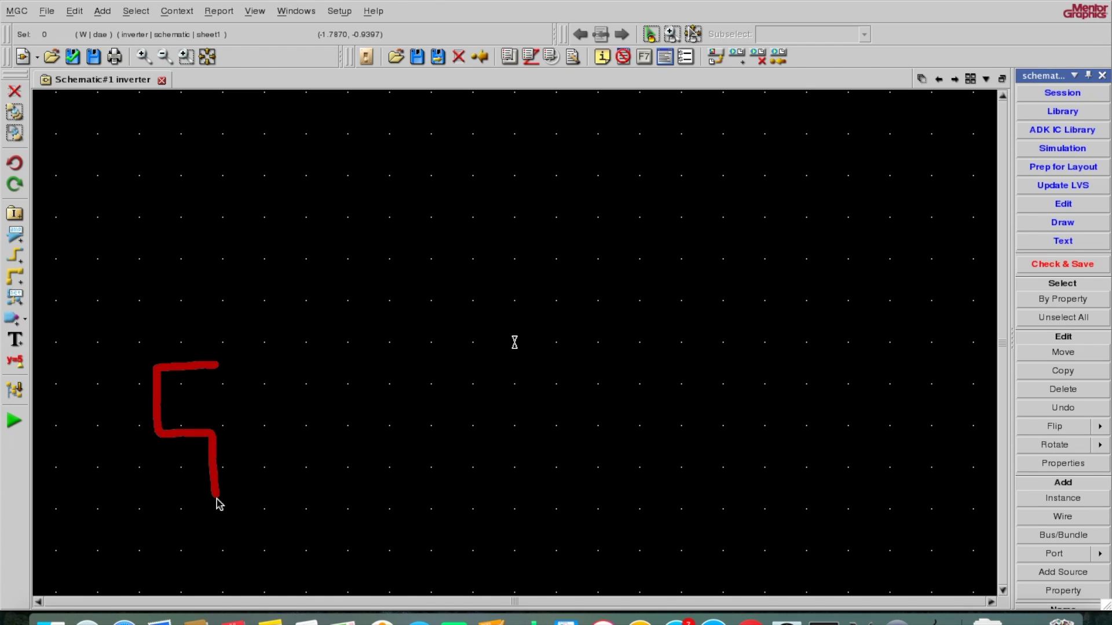
left_click_drag(215, 318, 215, 365)
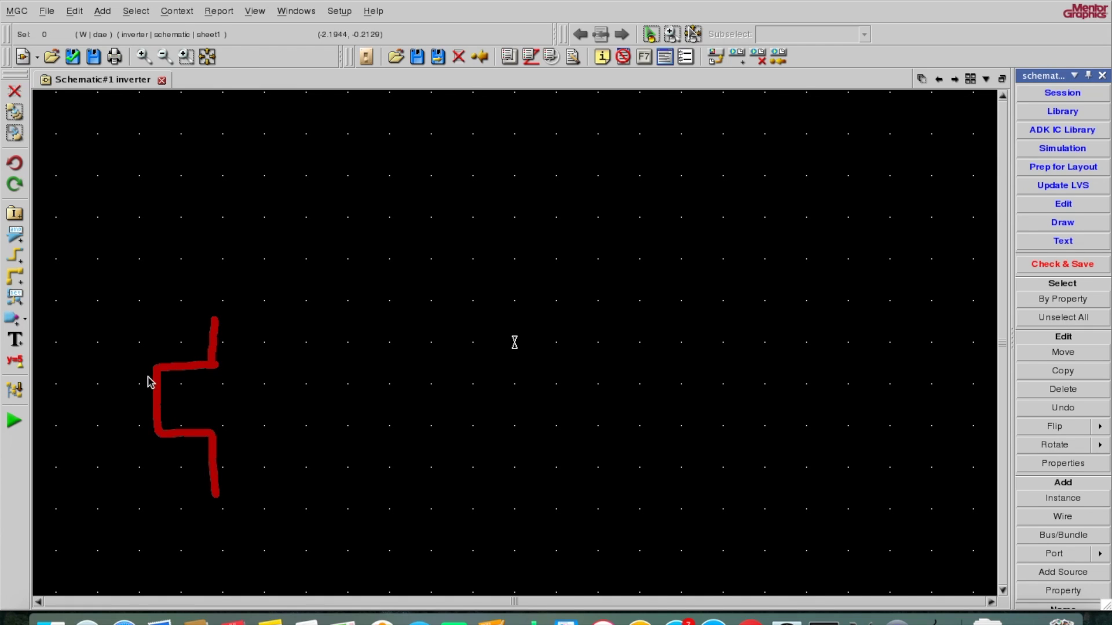
mouse_move(141, 369)
left_mouse_down()
mouse_move(143, 433)
mouse_move(186, 425)
mouse_move(203, 434)
mouse_move(164, 472)
left_mouse_up()
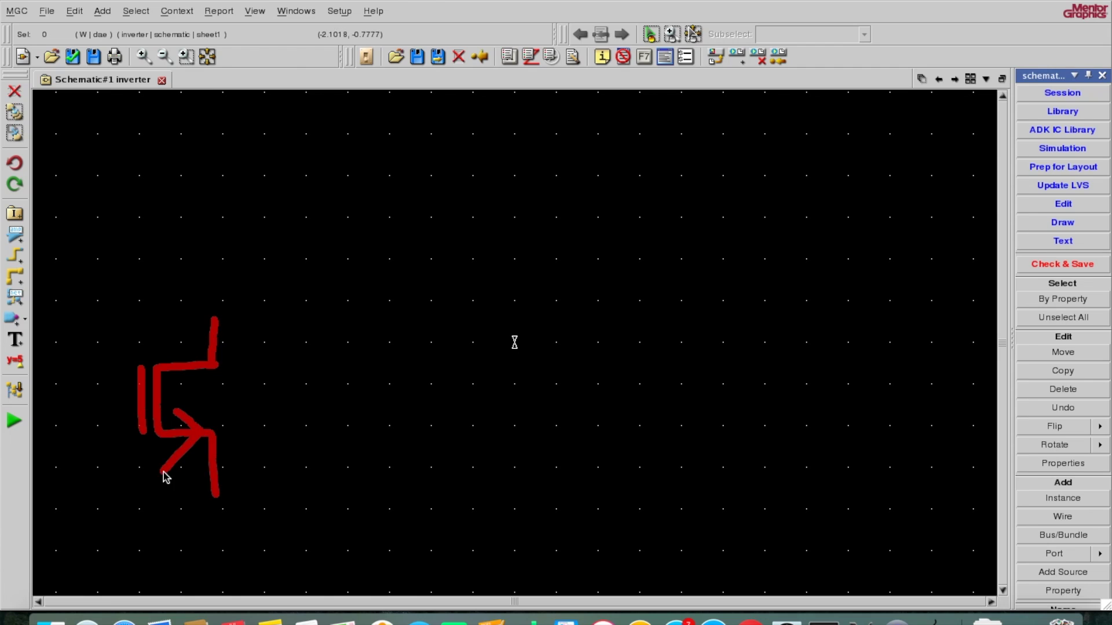
Sketch a PMOS transistor above the NMOS and add a ground symbol and a supply rail to the pair.
mouse_move(219, 156)
left_mouse_down()
mouse_move(219, 183)
mouse_move(144, 193)
mouse_move(145, 247)
mouse_move(204, 244)
mouse_move(205, 296)
left_mouse_up()
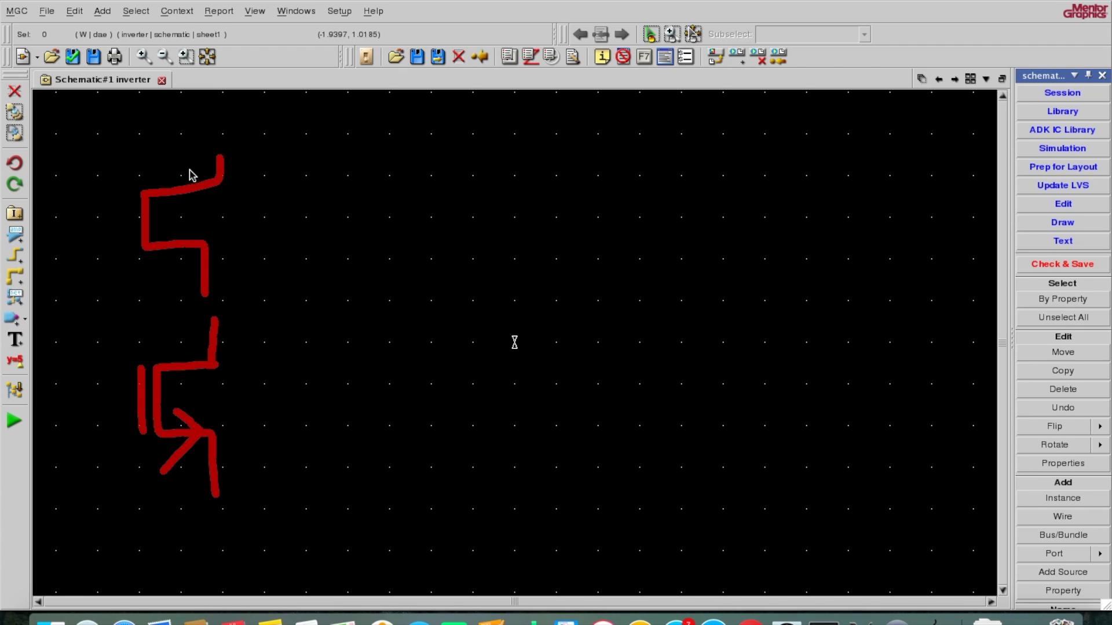
mouse_move(190, 164)
left_mouse_down()
mouse_move(165, 196)
mouse_move(180, 207)
mouse_move(132, 241)
left_mouse_up()
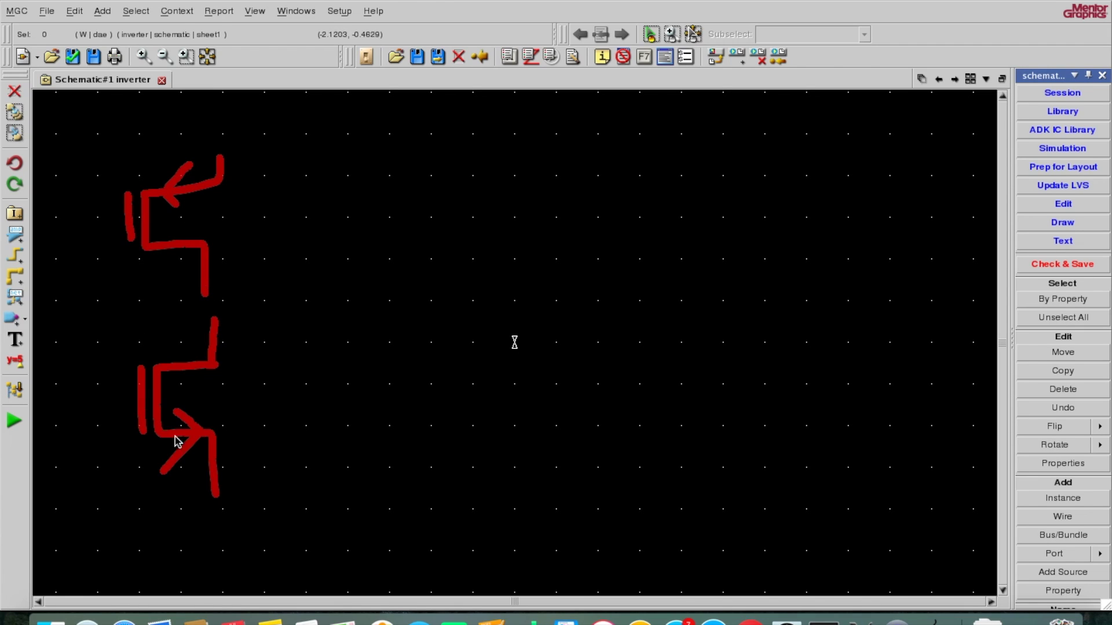
mouse_move(188, 497)
left_mouse_down()
mouse_move(251, 495)
mouse_move(183, 514)
mouse_move(214, 502)
mouse_move(200, 517)
mouse_move(223, 513)
left_mouse_up()
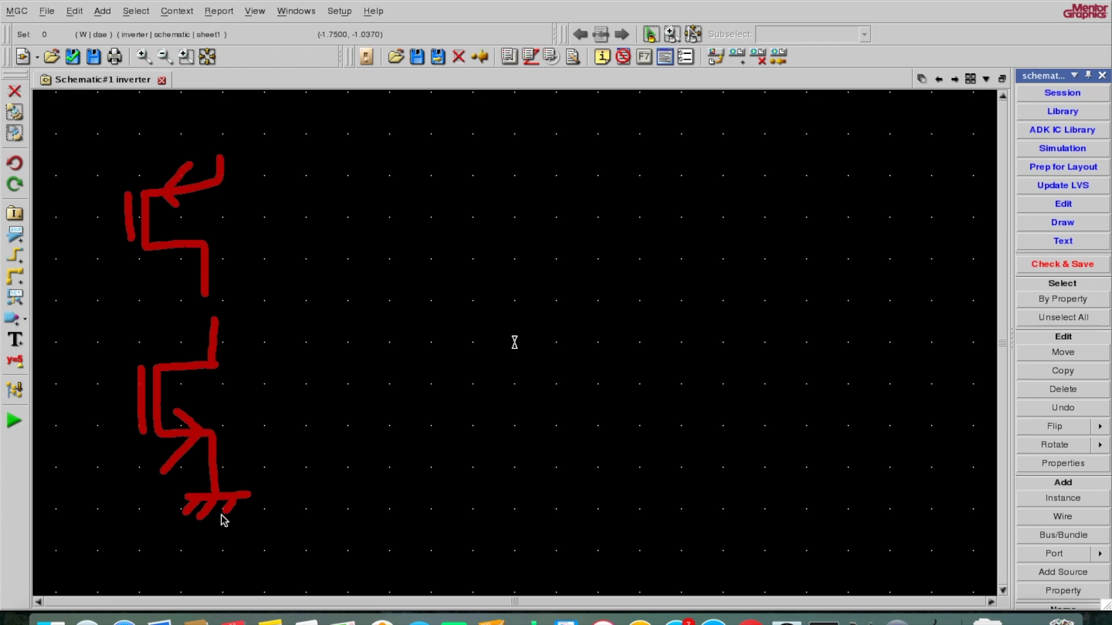
left_click_drag(152, 139, 271, 139)
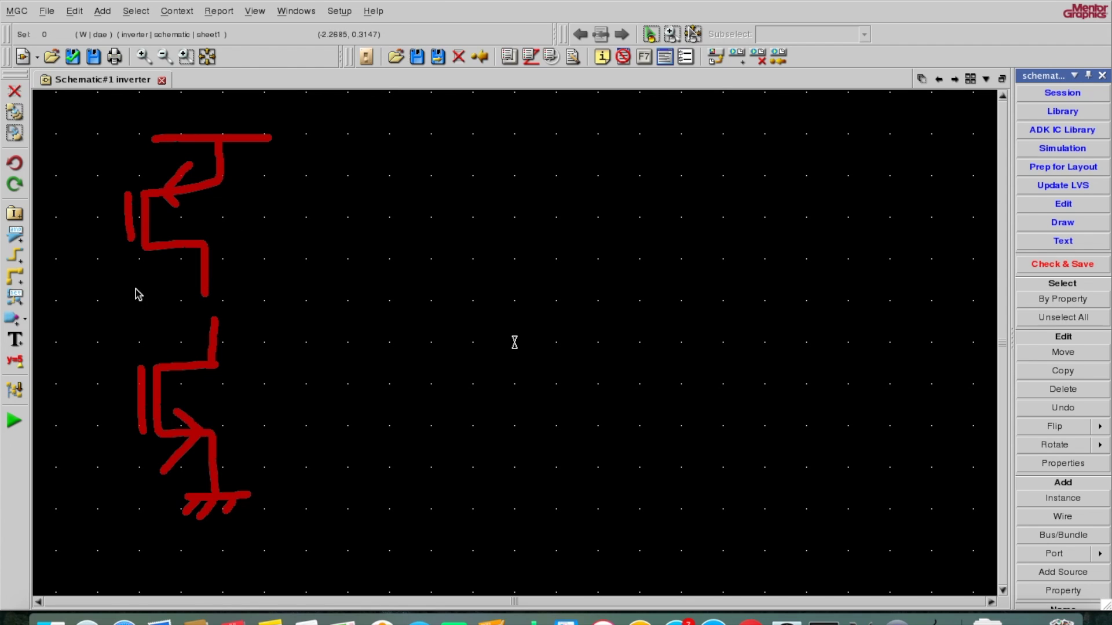
Sketch the joined gates as the inverter's input and the joined drains as its output, marking both terminals.
mouse_move(128, 218)
left_mouse_down()
mouse_move(96, 218)
mouse_move(91, 413)
mouse_move(143, 408)
left_mouse_up()
left_click_drag(91, 318, 59, 319)
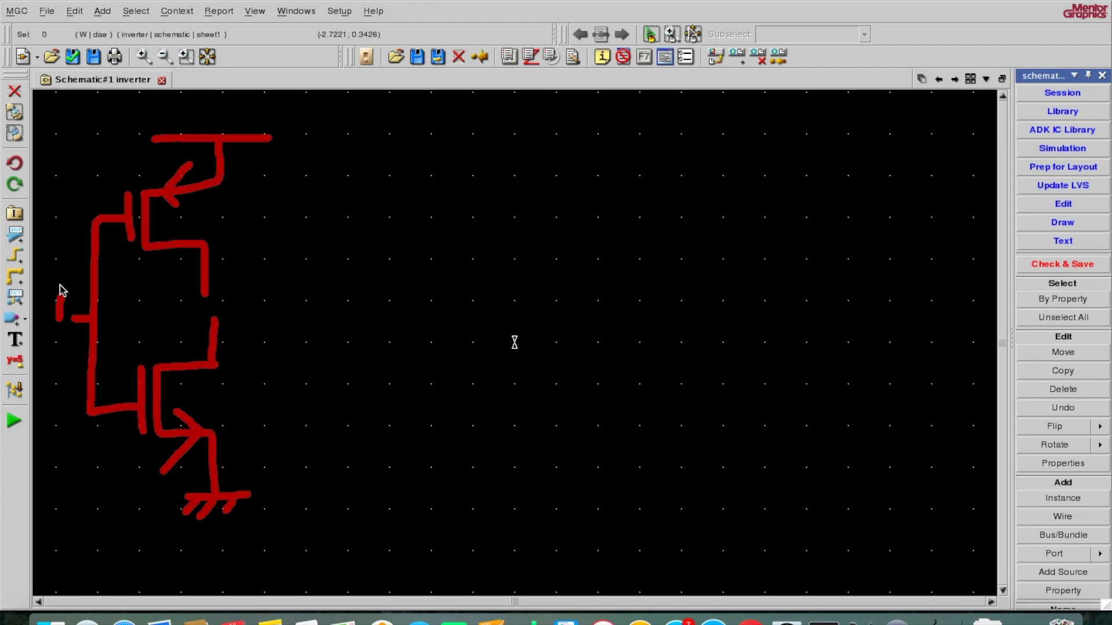
left_click_drag(206, 288, 216, 324)
mouse_move(213, 311)
left_mouse_down()
mouse_move(381, 308)
mouse_move(362, 283)
left_mouse_up()
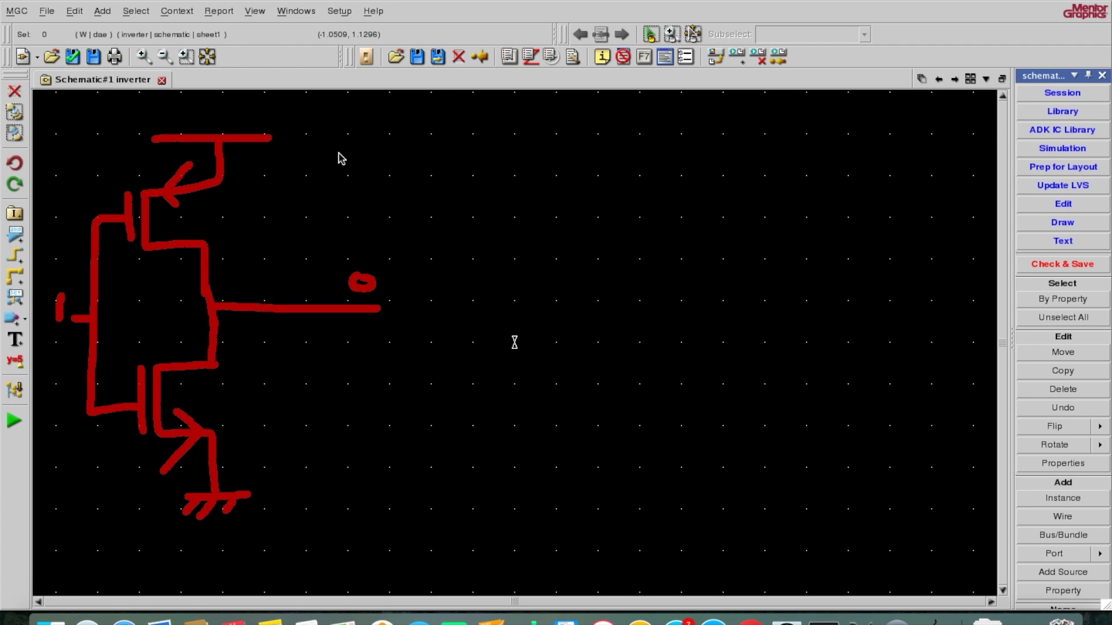
Sketch a separate four-terminal MOS symbol beside the PMOS, with a gate lead and an arrow on its bulk line.
mouse_move(339, 153)
left_mouse_down()
mouse_move(338, 180)
mouse_move(306, 181)
mouse_move(302, 193)
mouse_move(303, 231)
mouse_move(340, 235)
mouse_move(342, 256)
left_mouse_up()
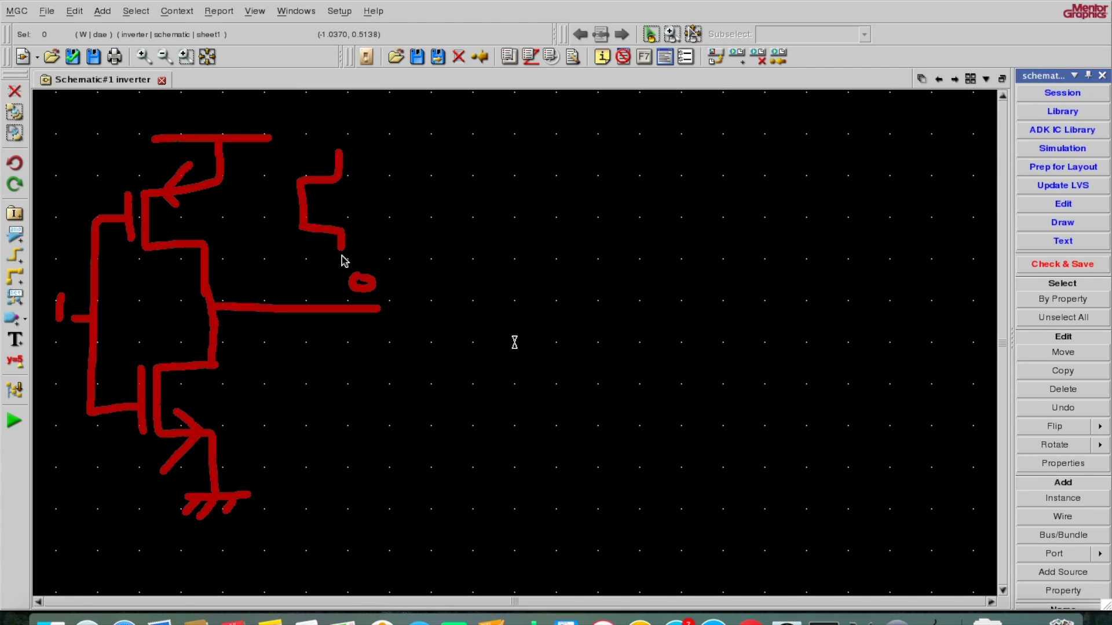
mouse_move(284, 186)
left_mouse_down()
mouse_move(283, 226)
mouse_move(277, 194)
mouse_move(253, 205)
mouse_move(367, 210)
left_mouse_up()
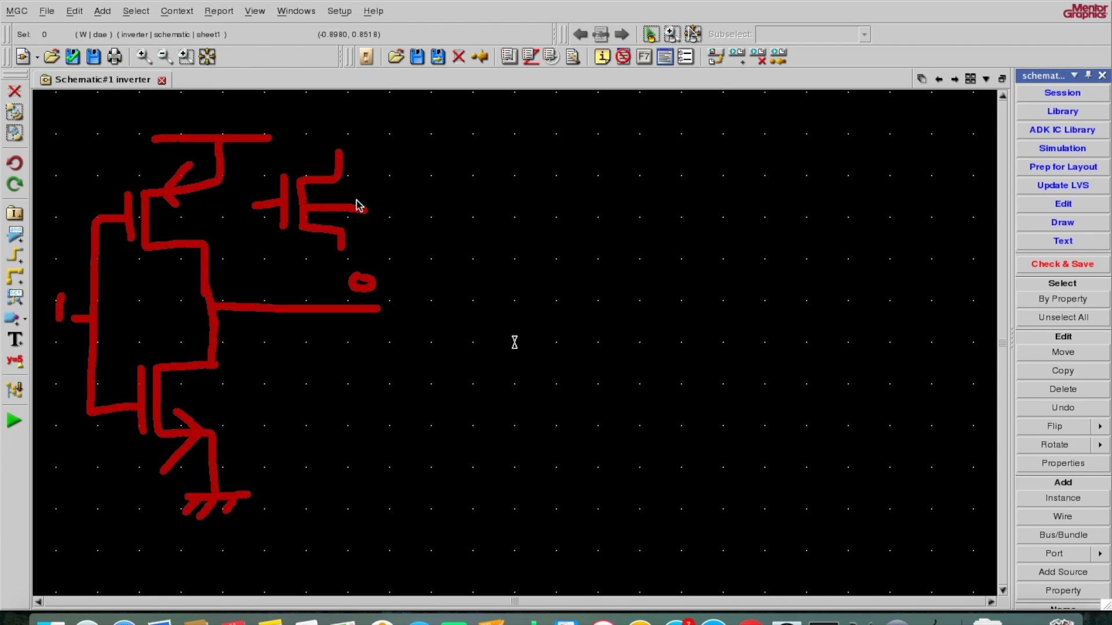
mouse_move(331, 196)
left_mouse_down()
mouse_move(342, 209)
mouse_move(328, 224)
left_mouse_up()
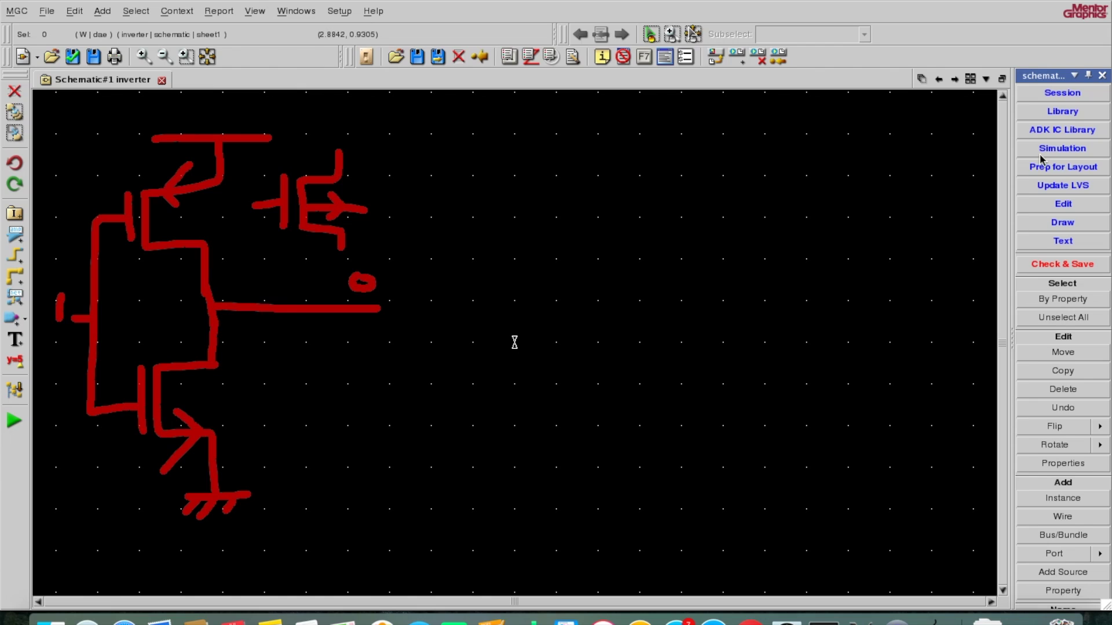
Place an nmos transistor from the ADK IC Library on the sheet and a pmos transistor directly above it.
left_click(1065, 130)
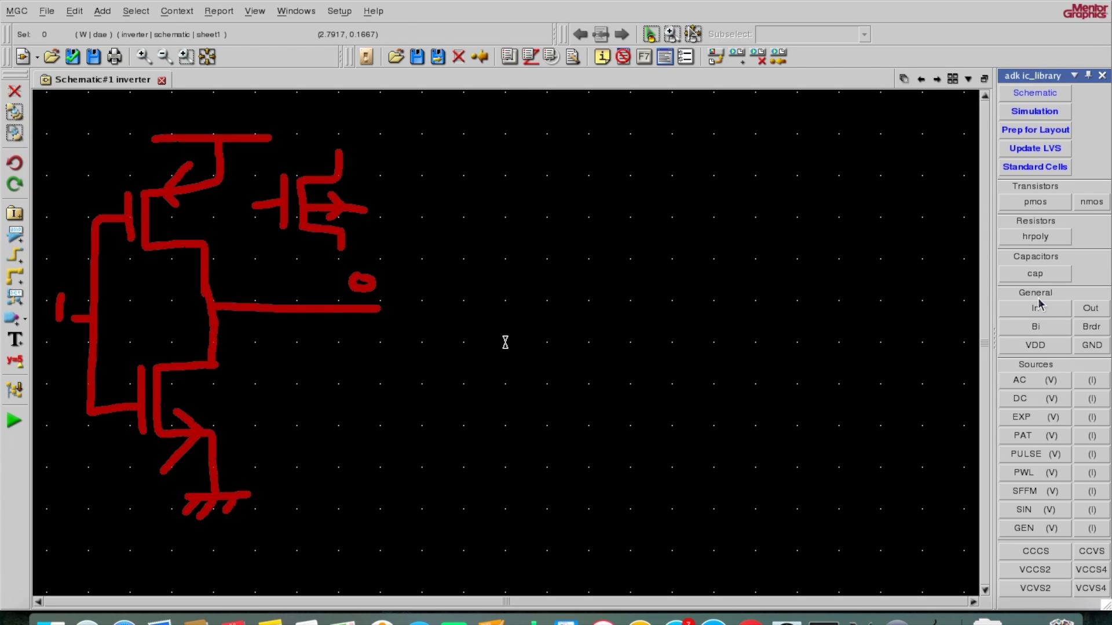
left_click(1097, 210)
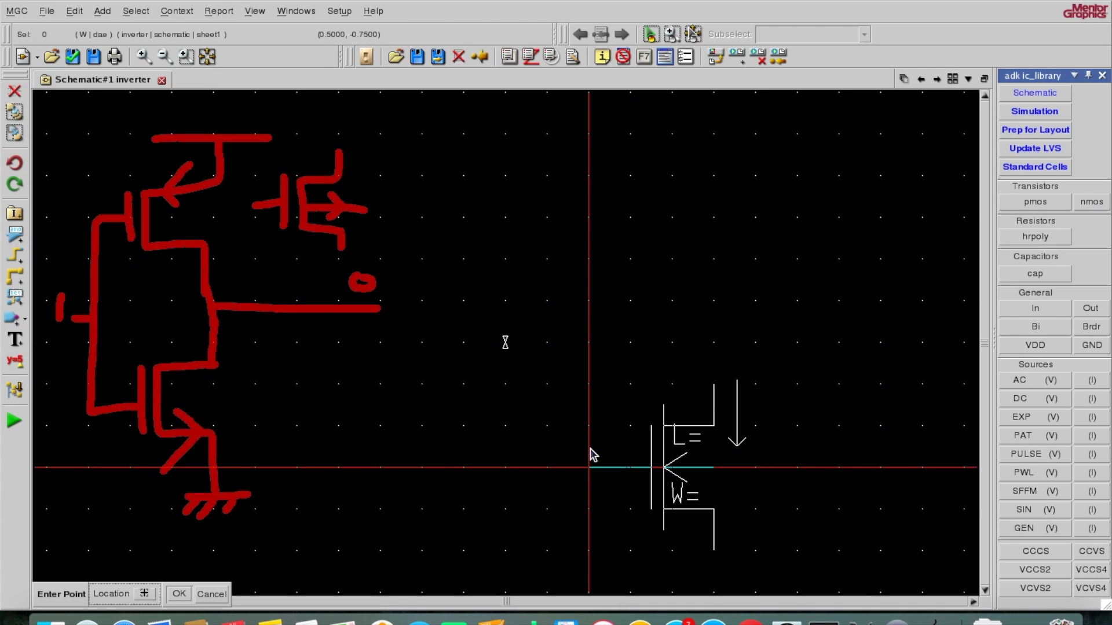
left_click(576, 434)
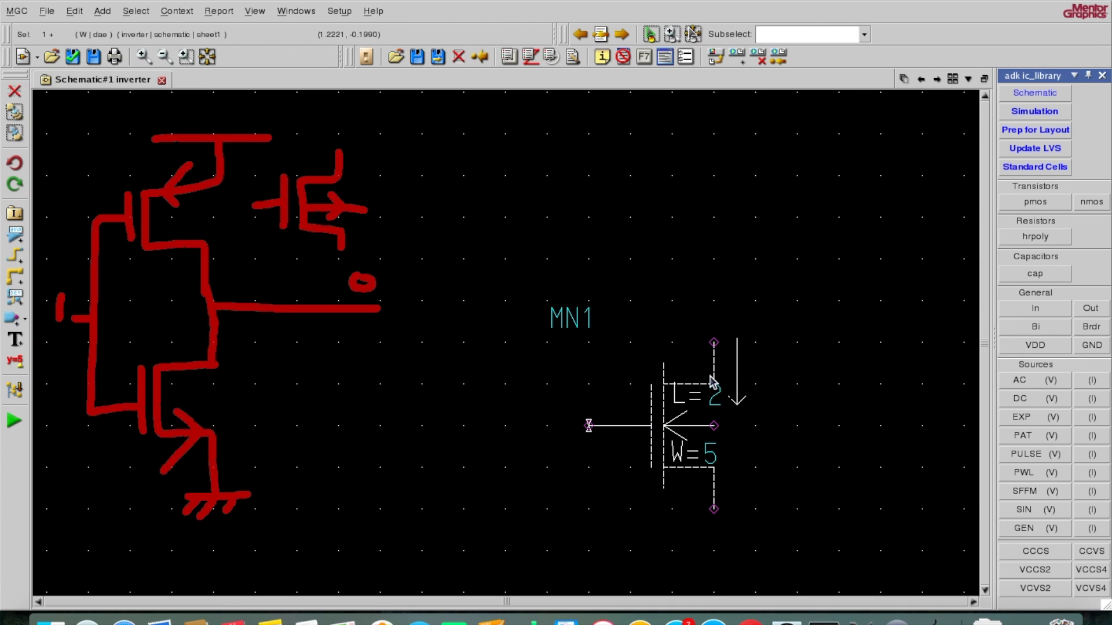
left_click(1025, 202)
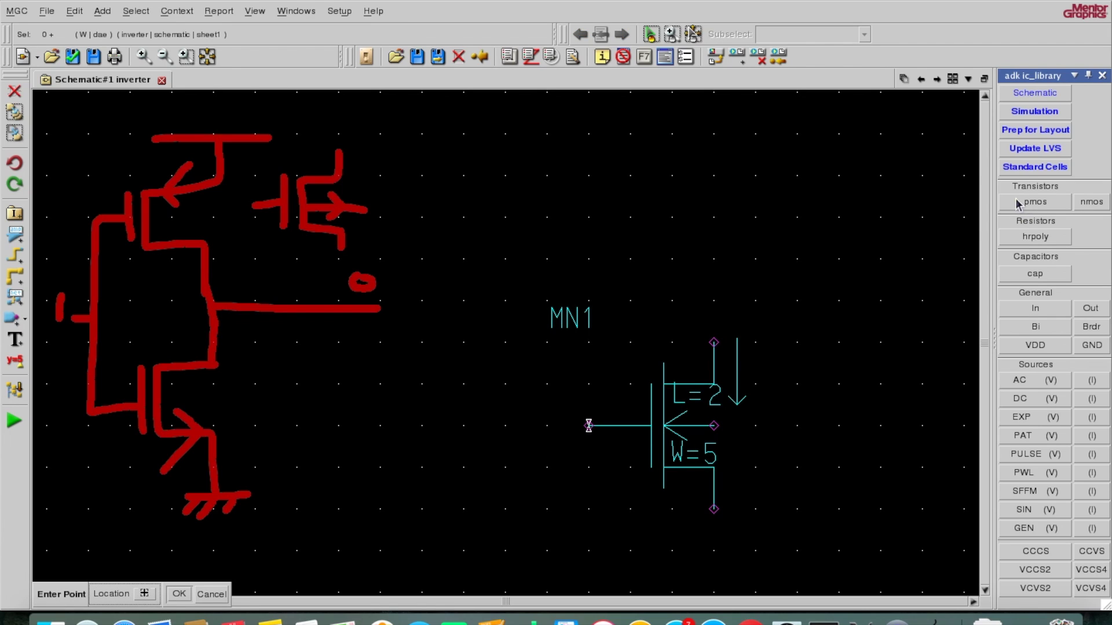
left_click(588, 227)
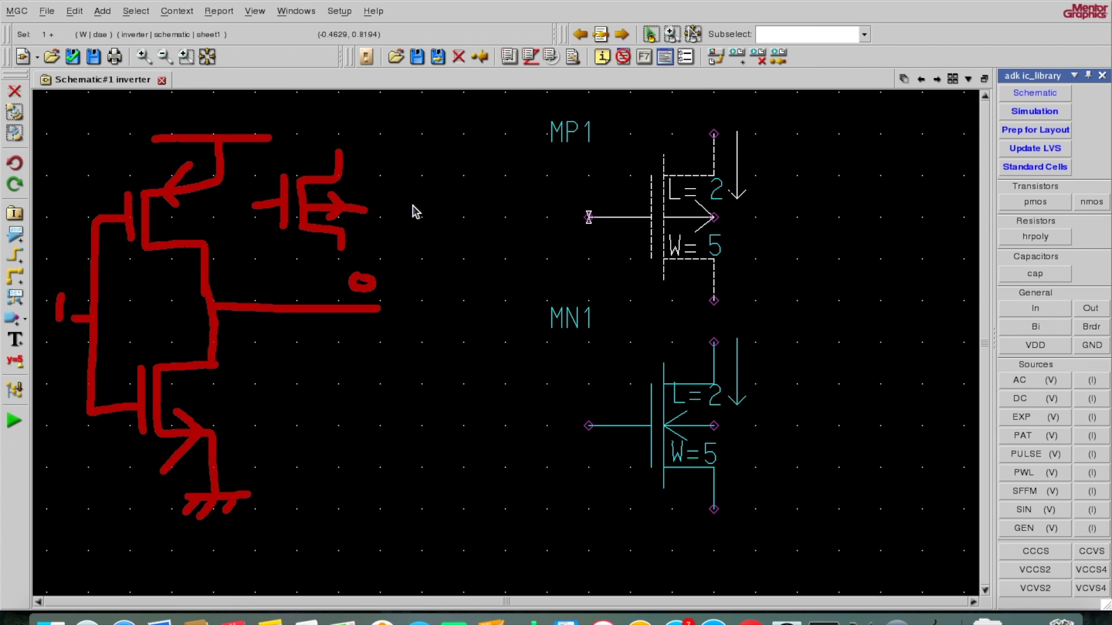
left_click(804, 271)
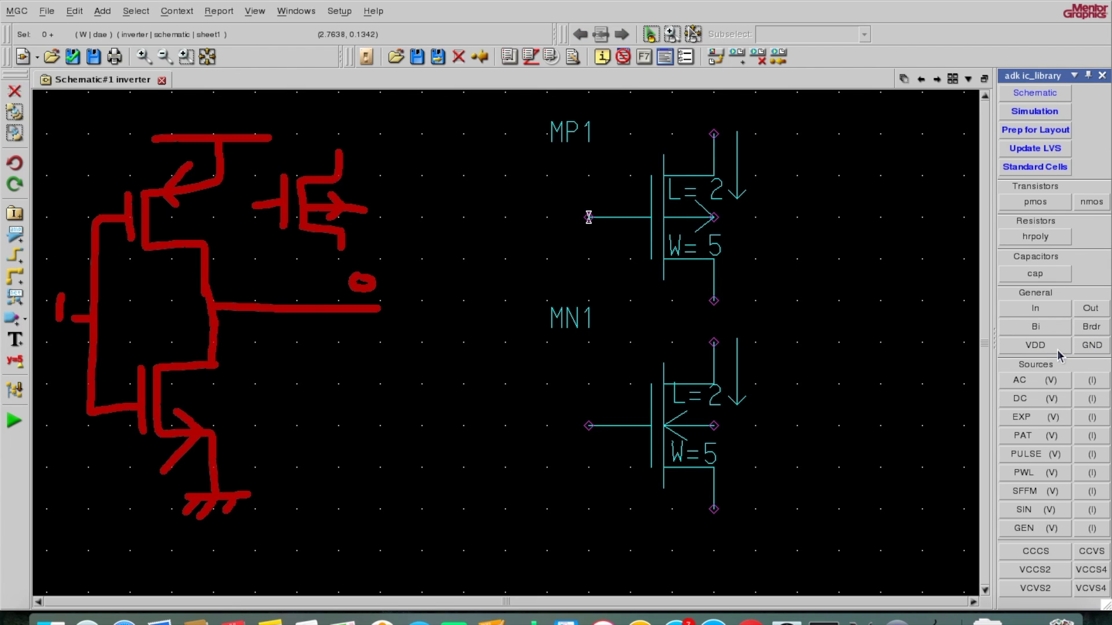
Place a GND symbol below the nmos source terminal and a VDD symbol above the pmos, in line with both transistors.
left_click(1089, 350)
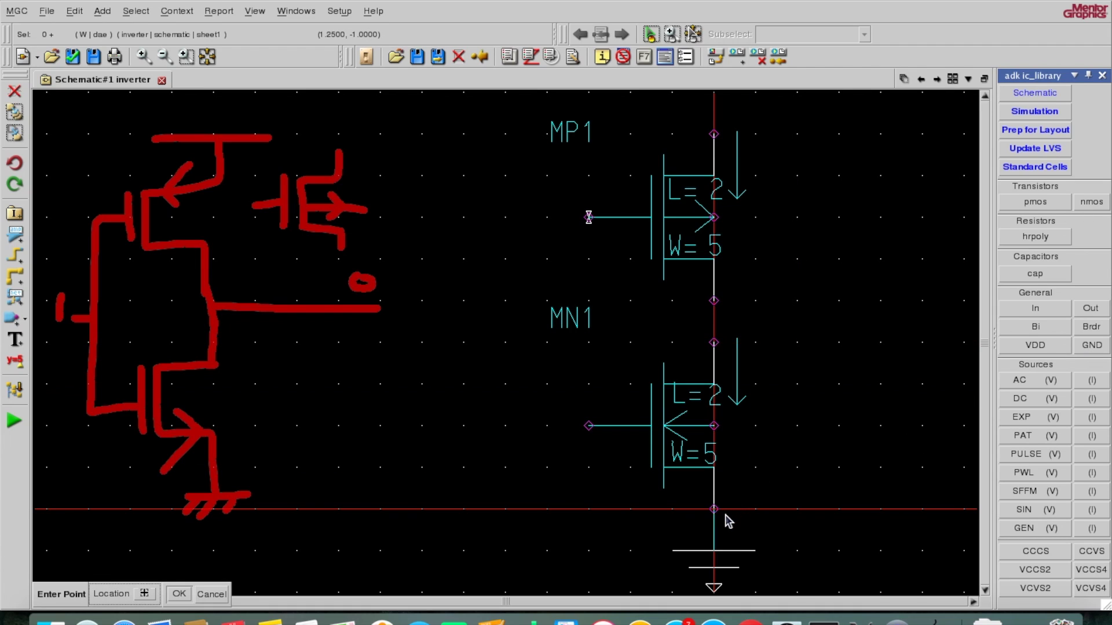
left_click(724, 534)
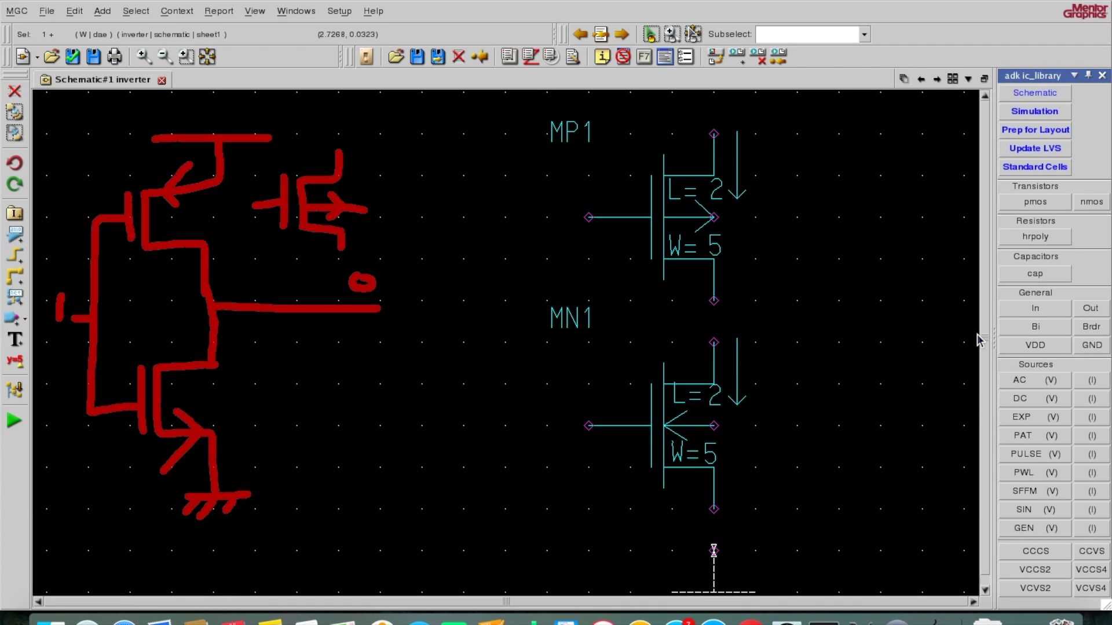
left_click(1024, 347)
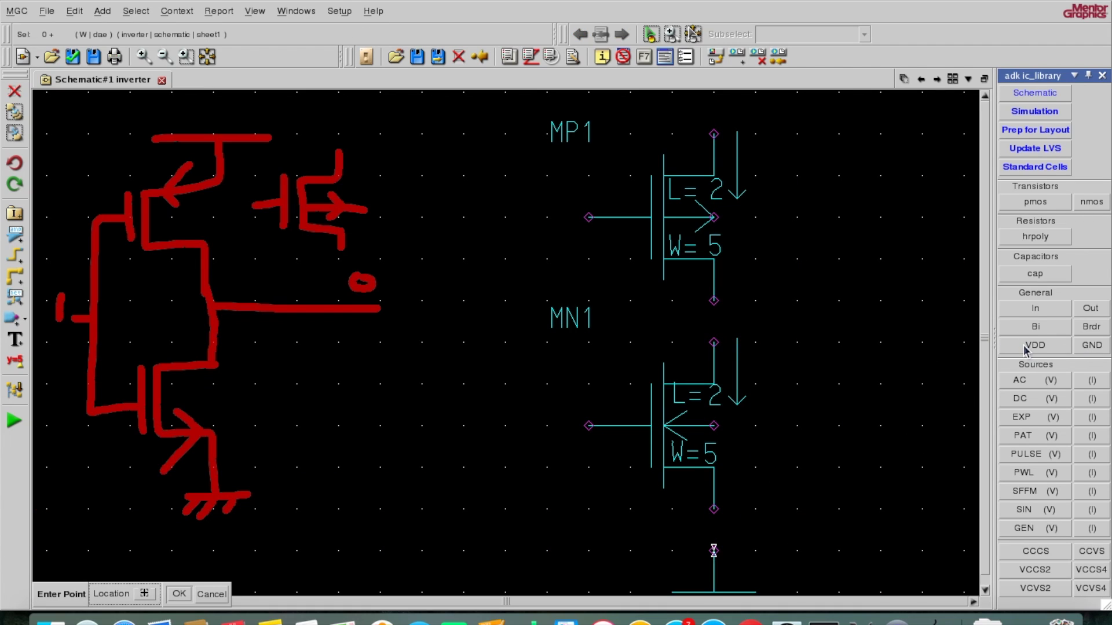
left_click(712, 113)
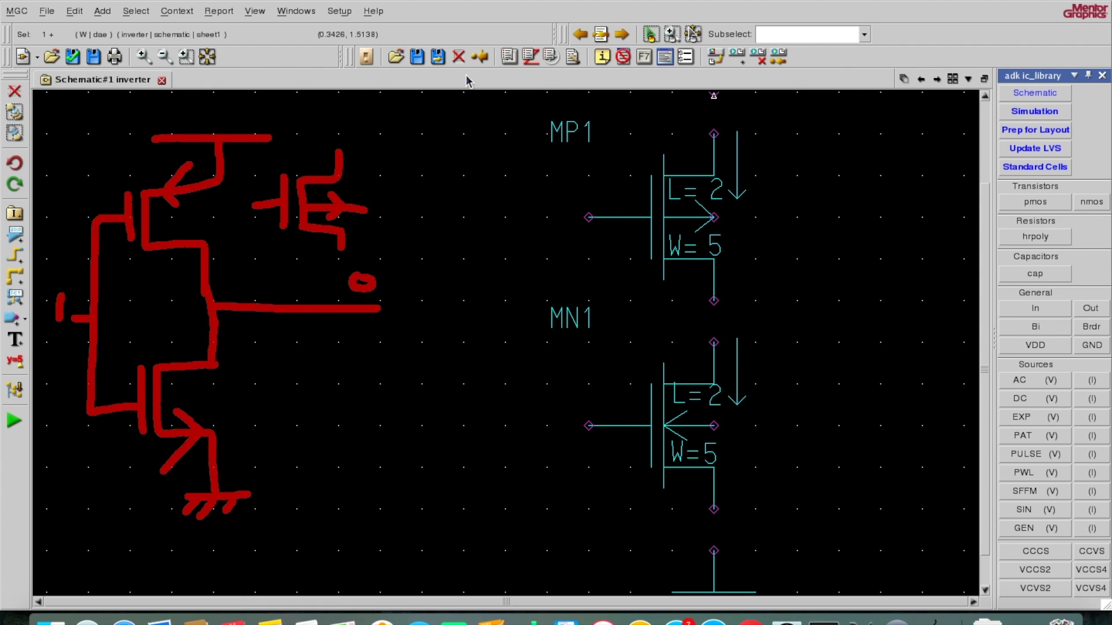
left_click(206, 58)
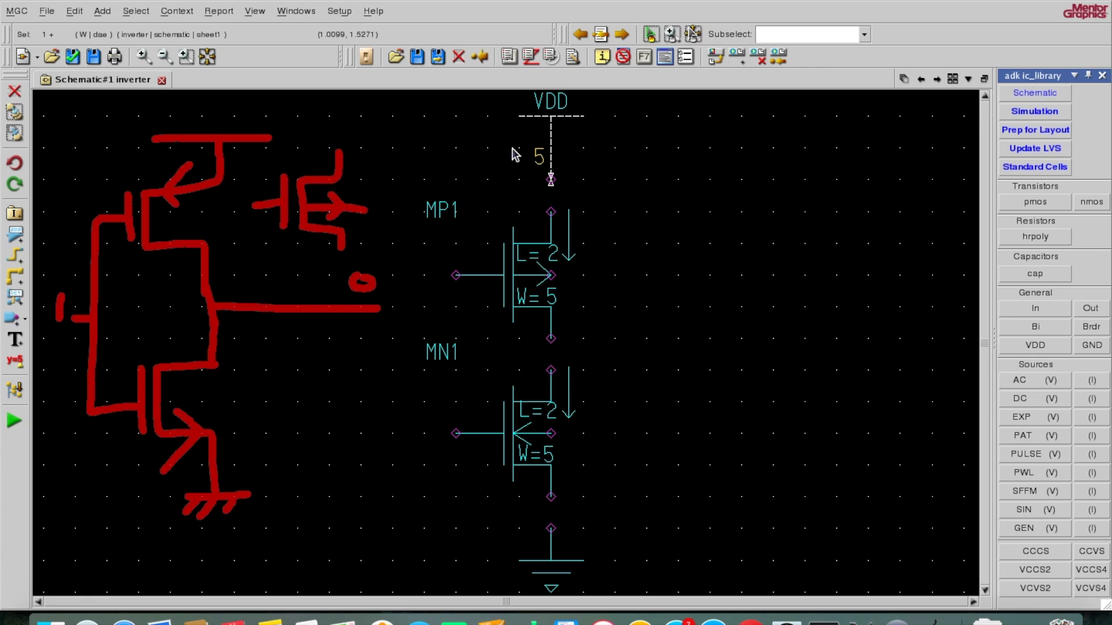
left_click(688, 240)
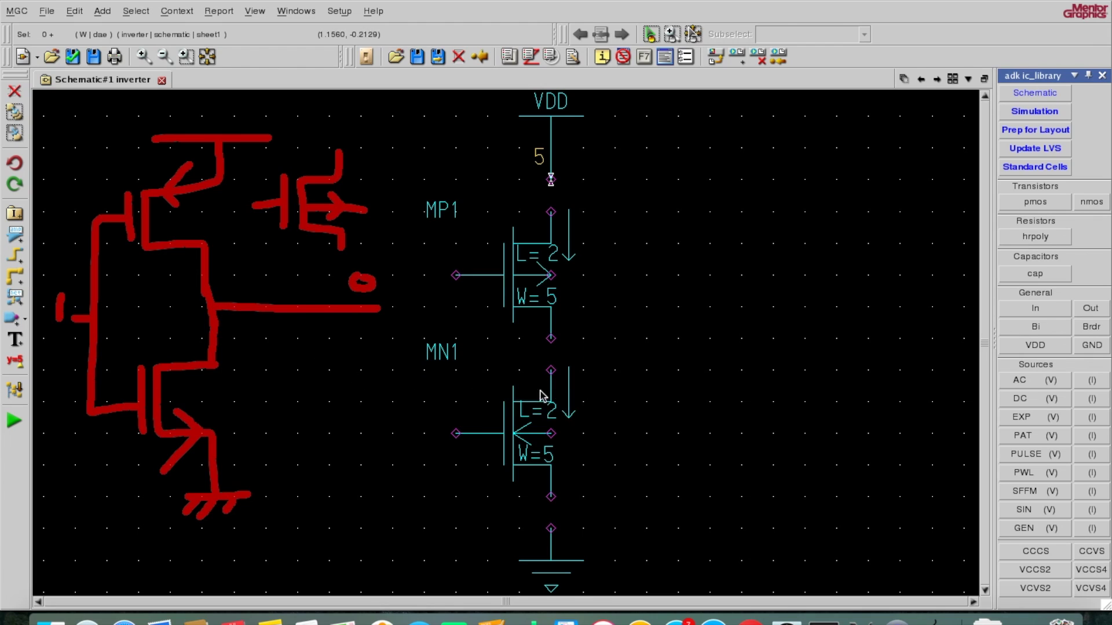
Wire the two transistor drains together, the nmos source to GND, and the pmos source to VDD.
key("w")
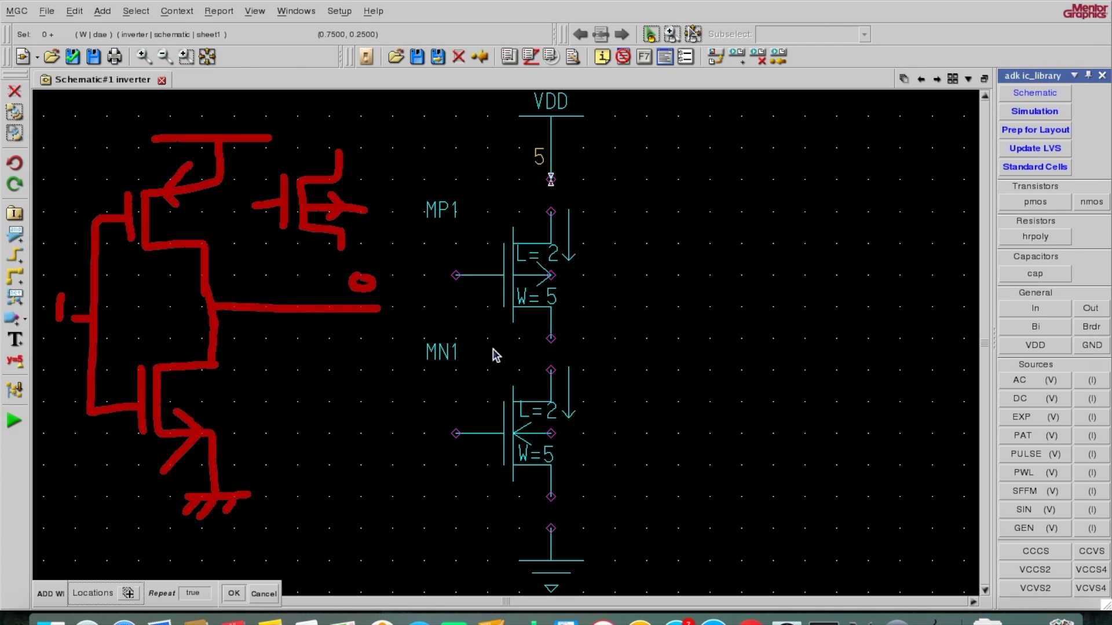
left_click(551, 339)
left_click(550, 370)
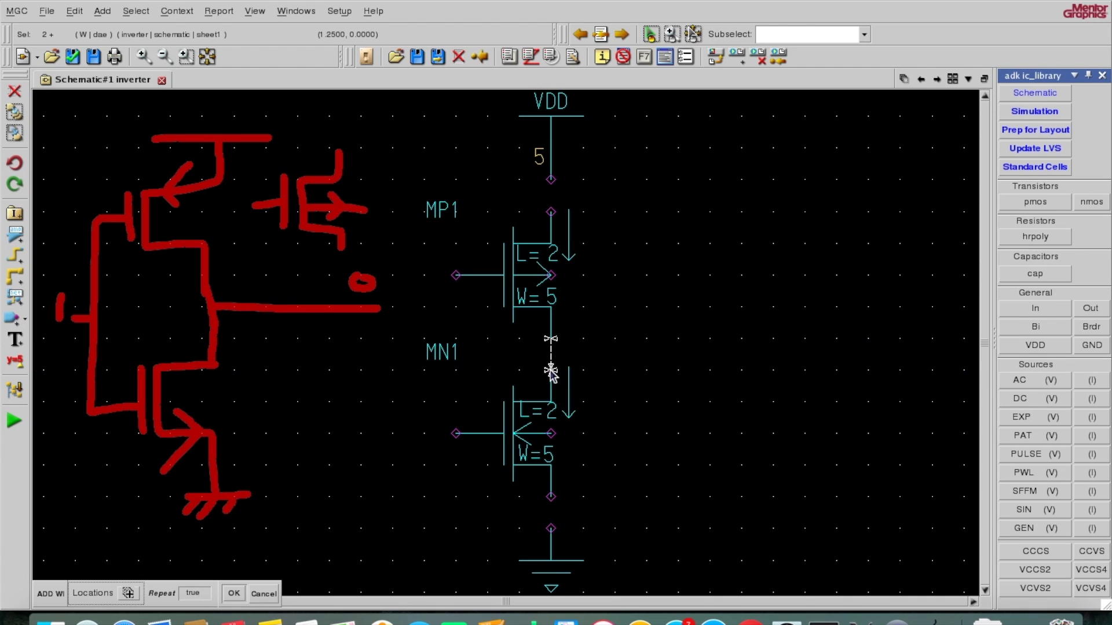
left_click(551, 497)
left_click(550, 528)
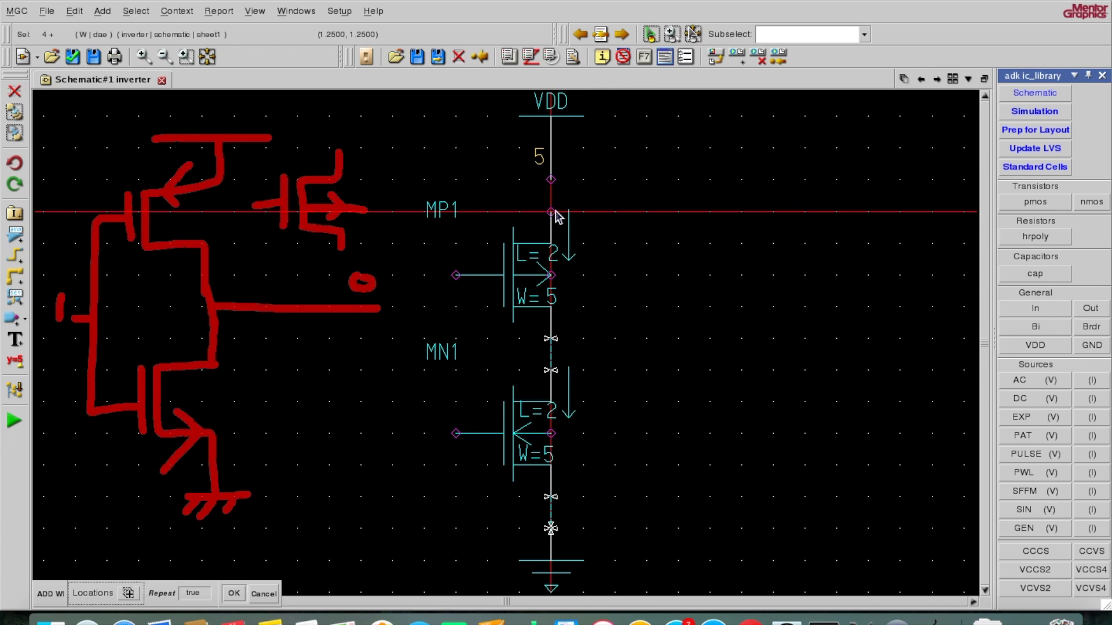
left_click(551, 179)
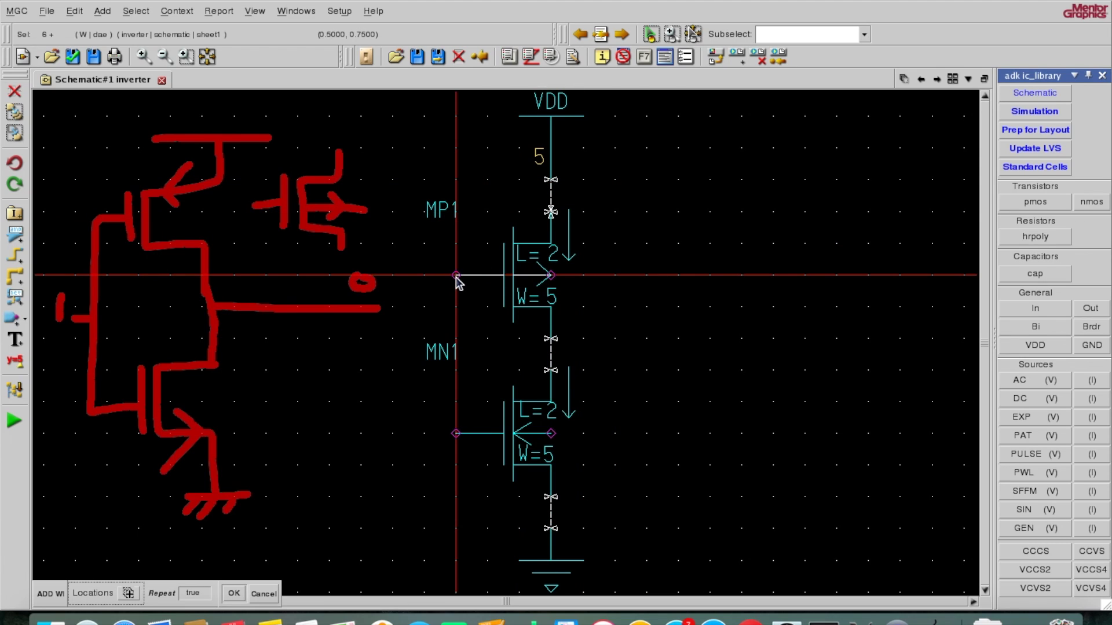
Wire the pmos and nmos gates together and tie each transistor's bulk terminal to its source.
left_click(432, 278)
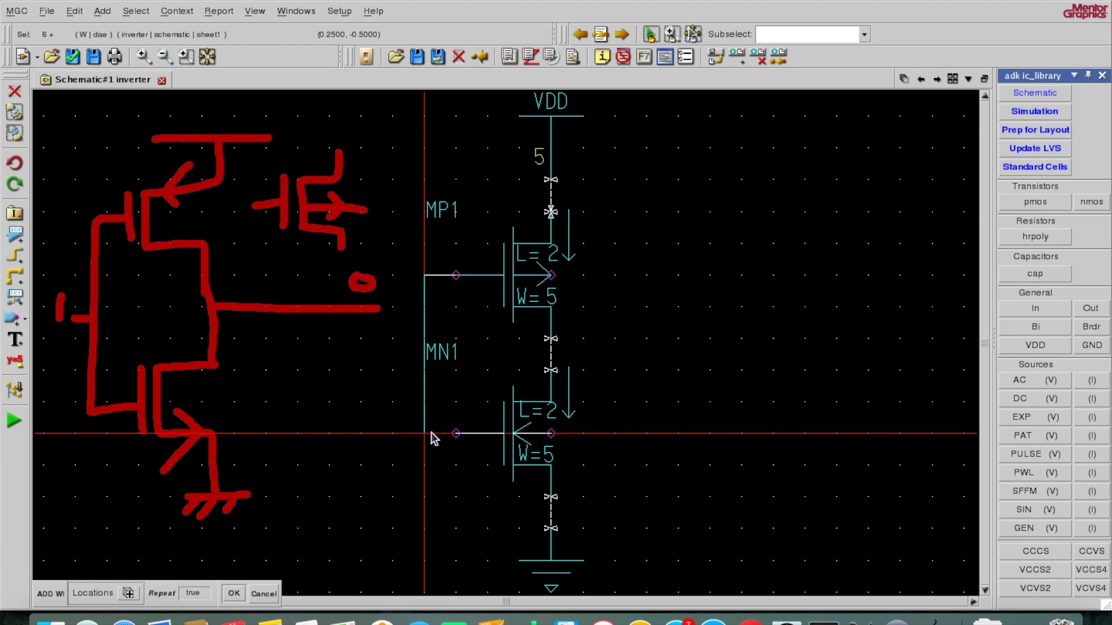
left_click(455, 434)
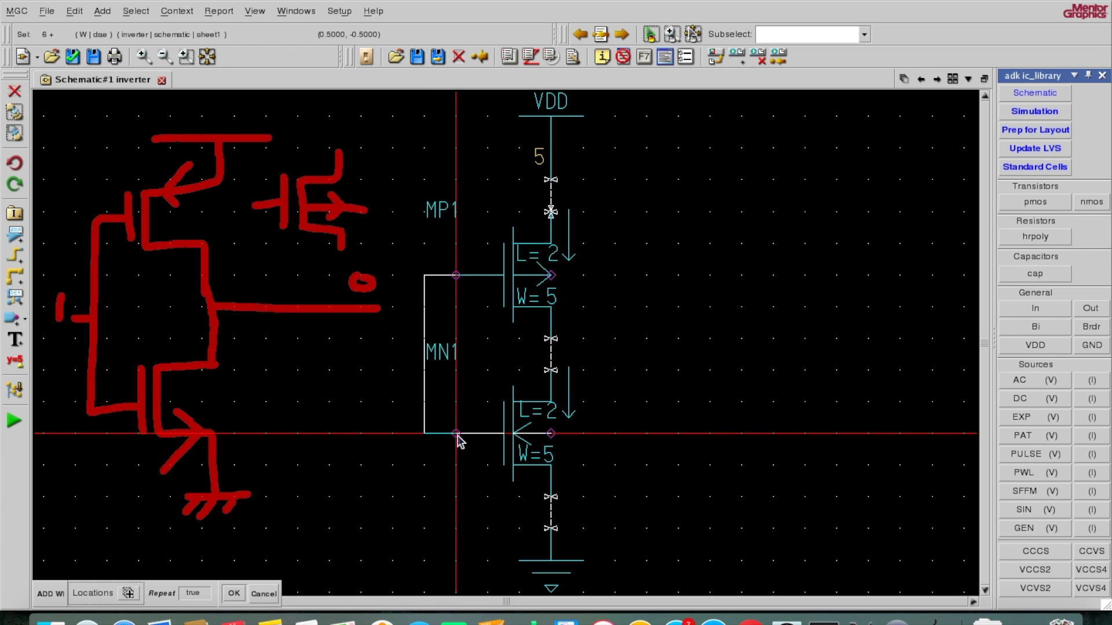
left_click(625, 319)
key("Escape")
left_click(457, 433)
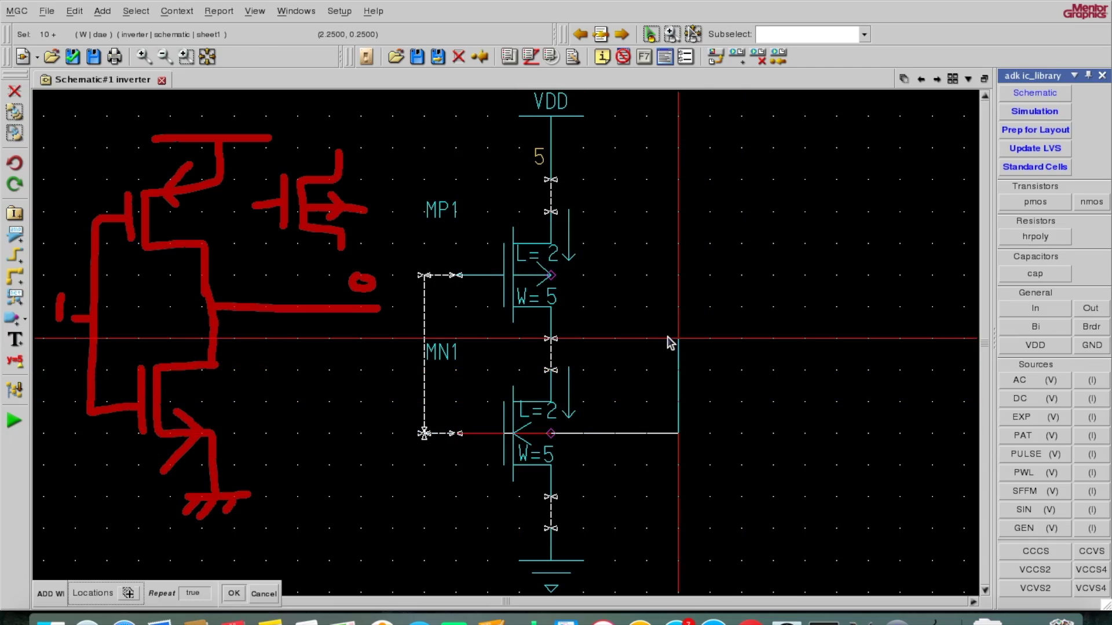
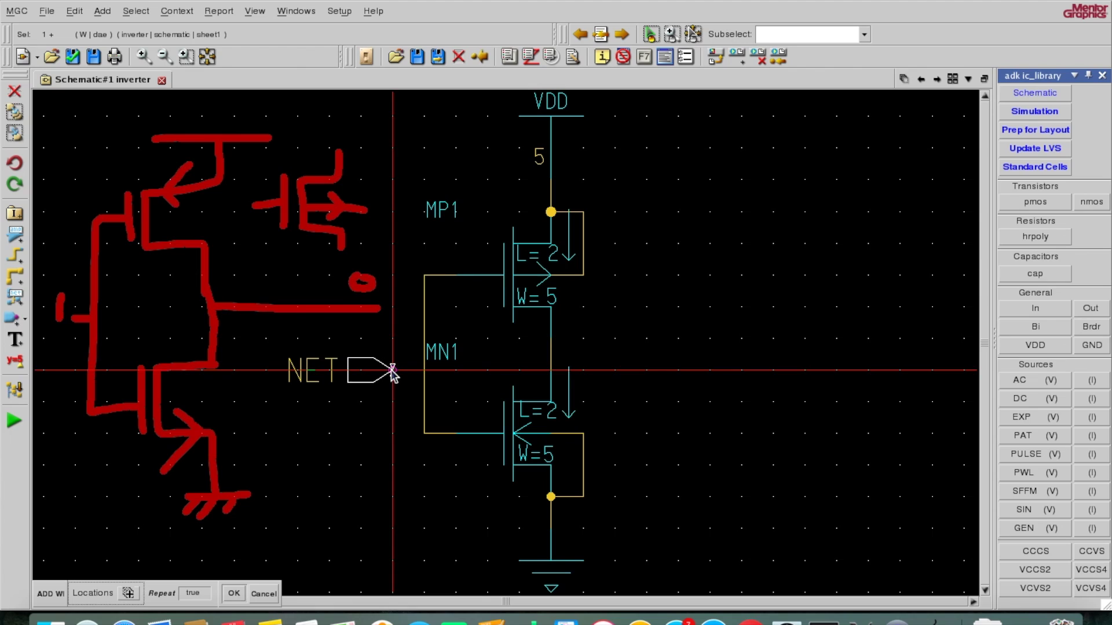
Wire the input port to the joined gates and place an Out port wired to the joined drains.
left_click(424, 371)
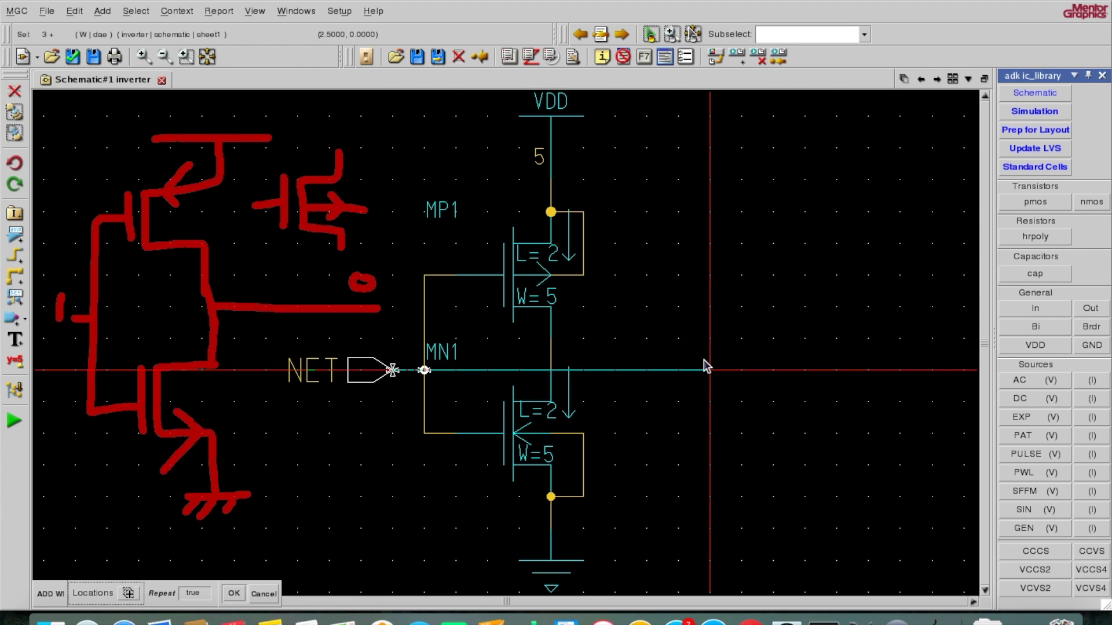
double_click(424, 371)
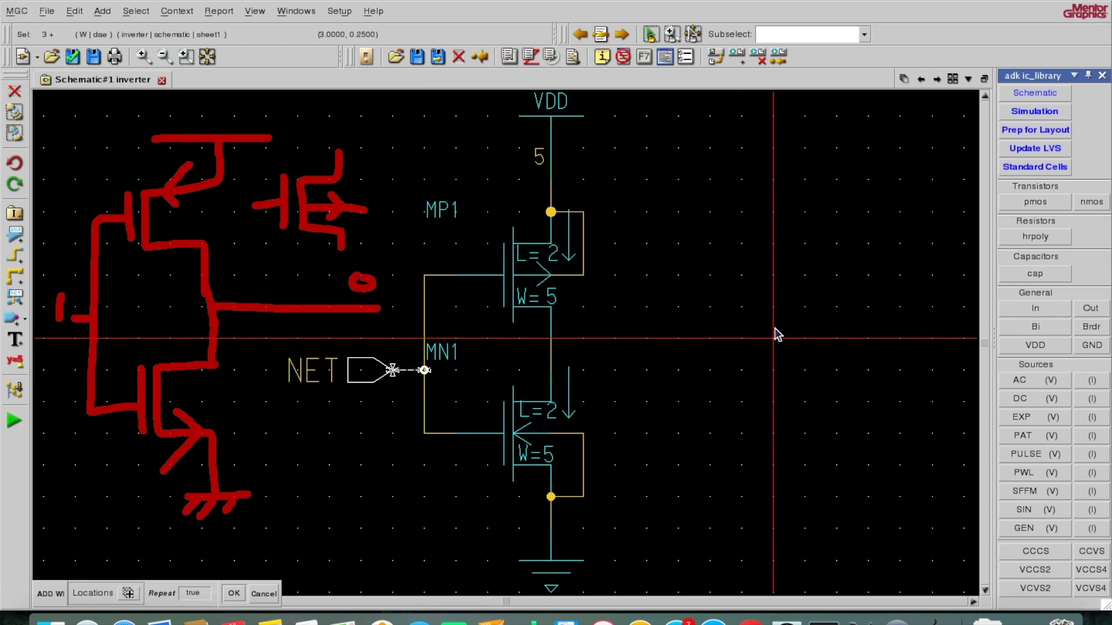
left_click(1091, 309)
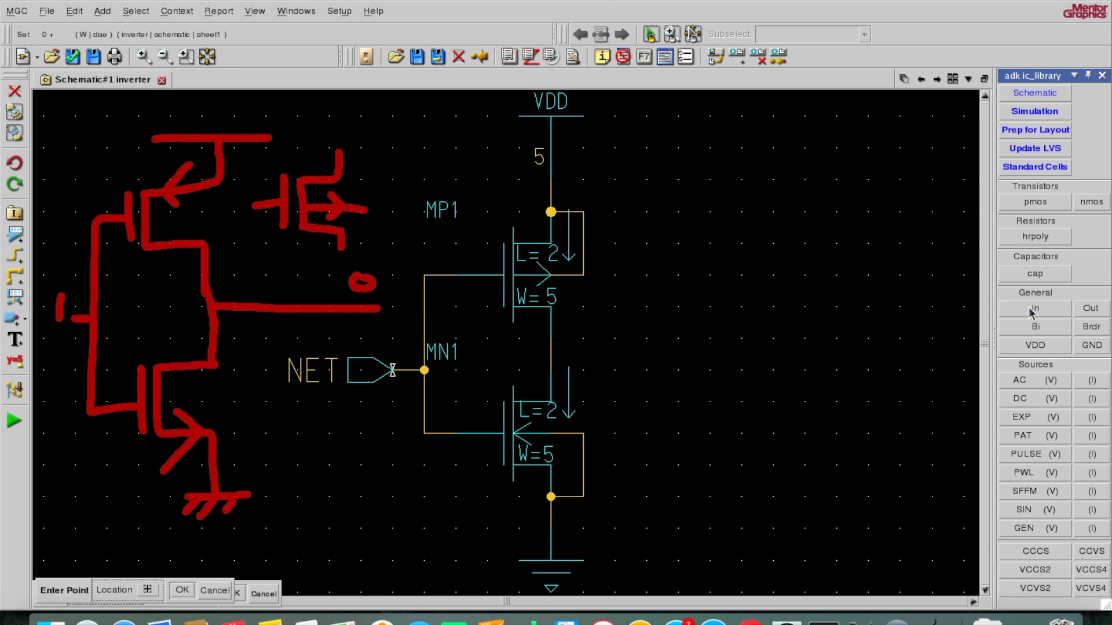
left_click(647, 349)
left_click(646, 340)
left_click(550, 339)
key("Escape")
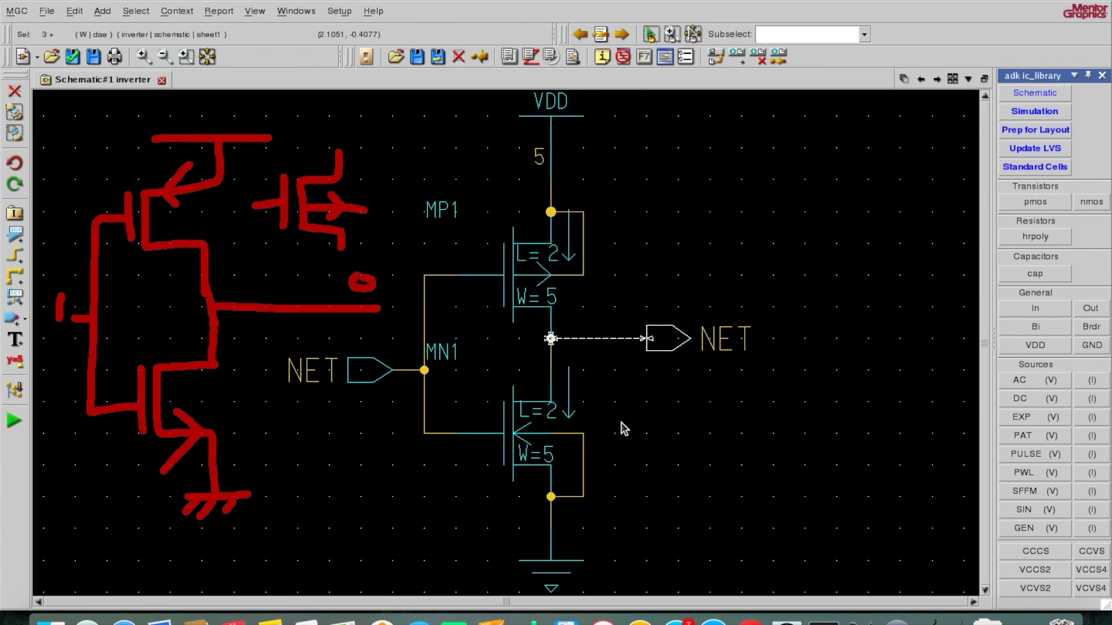
left_click(386, 457)
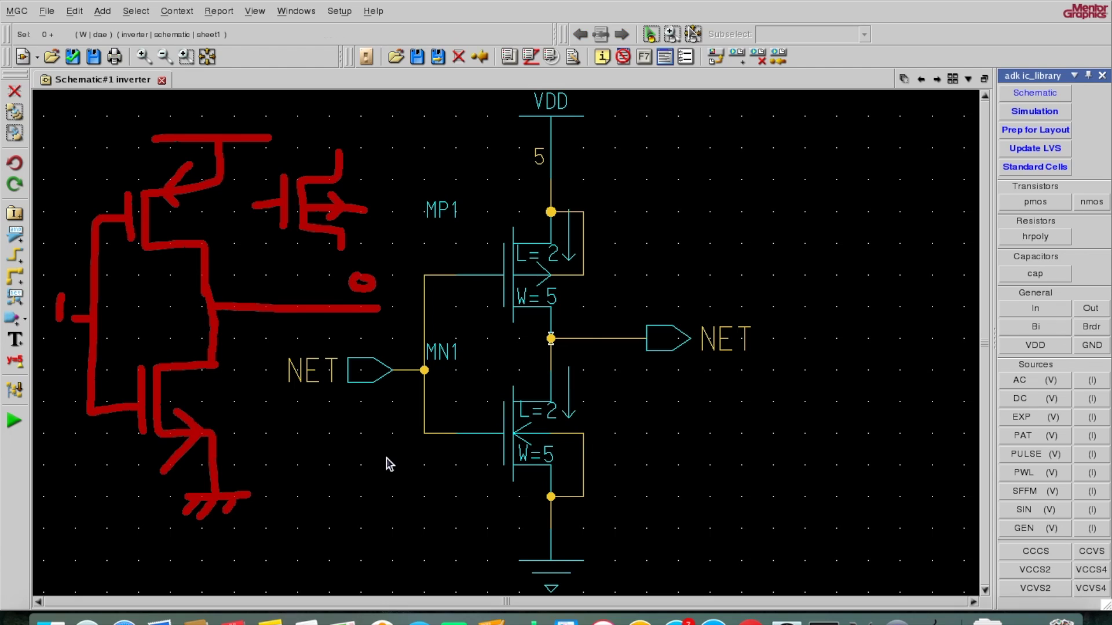
Rename the net of the input port as in.
left_click(359, 384)
double_click(358, 385)
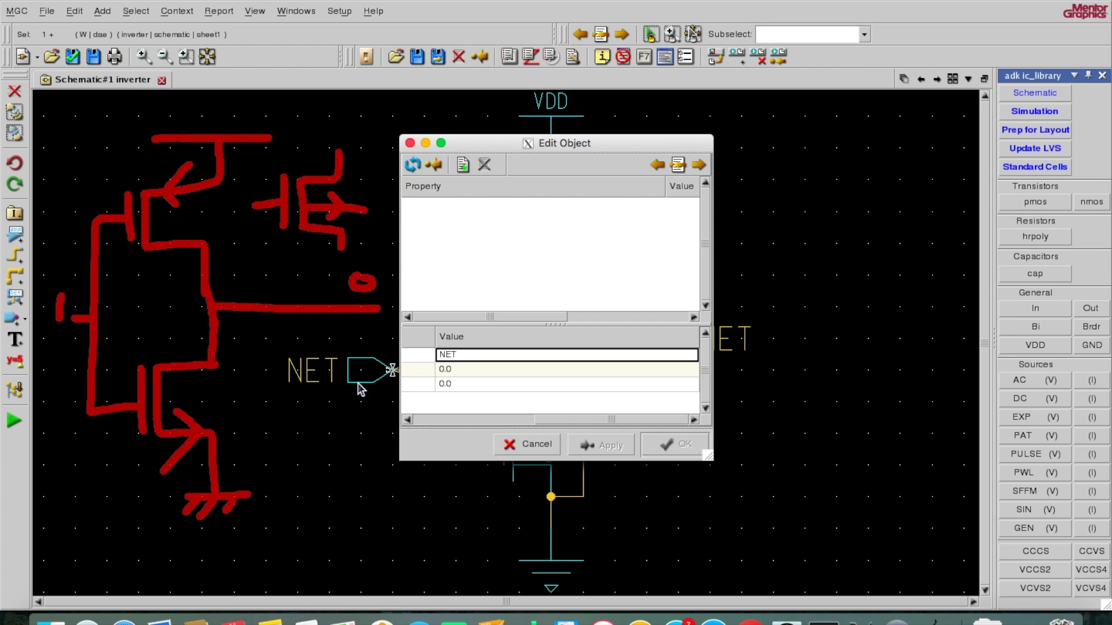
left_click_drag(565, 423, 539, 408)
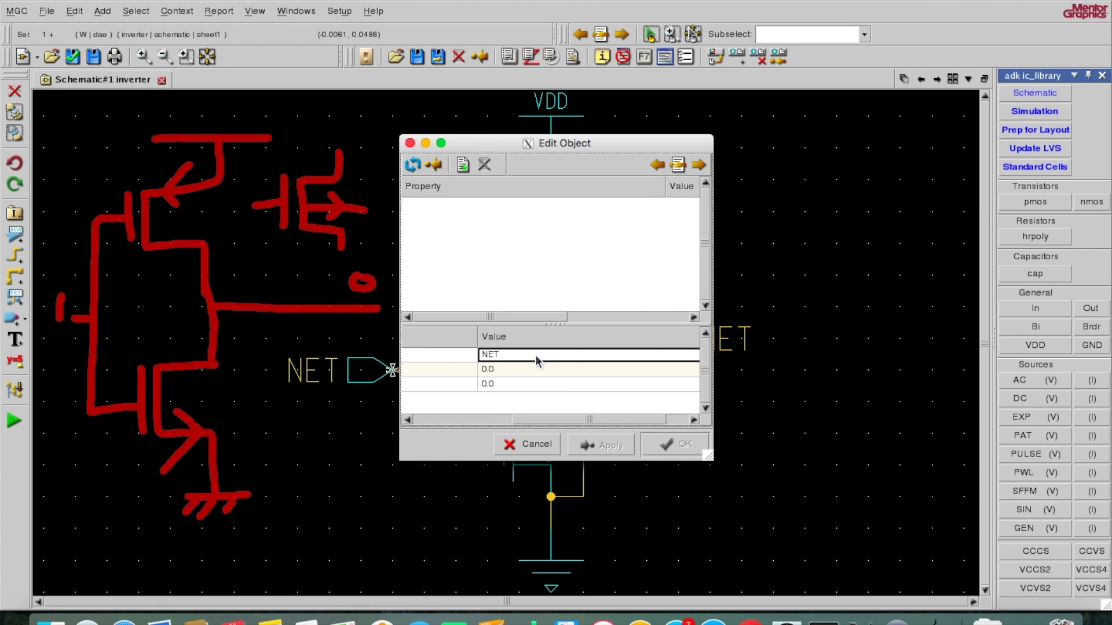
left_click(538, 357)
key("BackSpace")
key("BackSpace")
type("in")
left_click(643, 409)
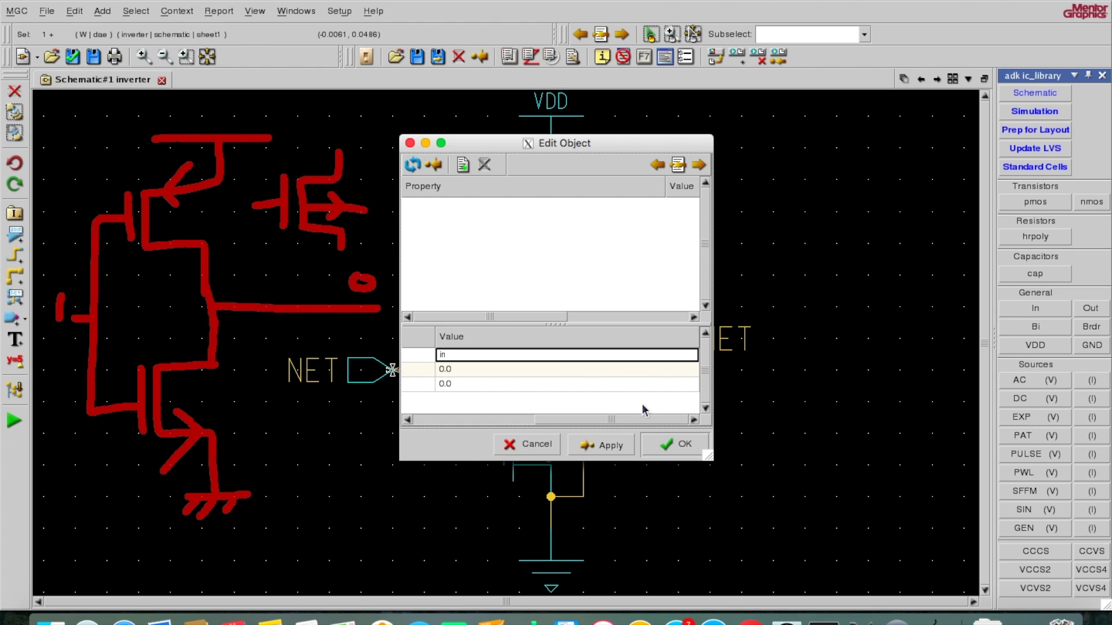
left_click(673, 443)
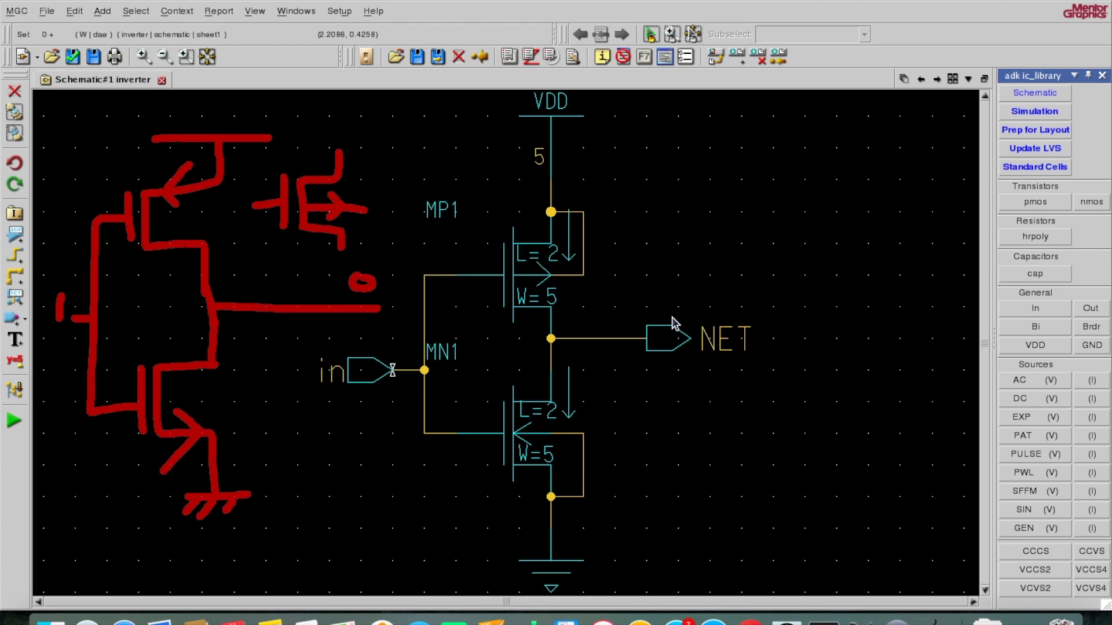
Rename the net of the output port as out and close the Draw on My Screen EZ sketch overlay.
left_click(668, 347)
key("q")
left_click(596, 359)
left_click(589, 354)
key("BackSpace")
key("BackSpace")
type("out")
left_click(596, 384)
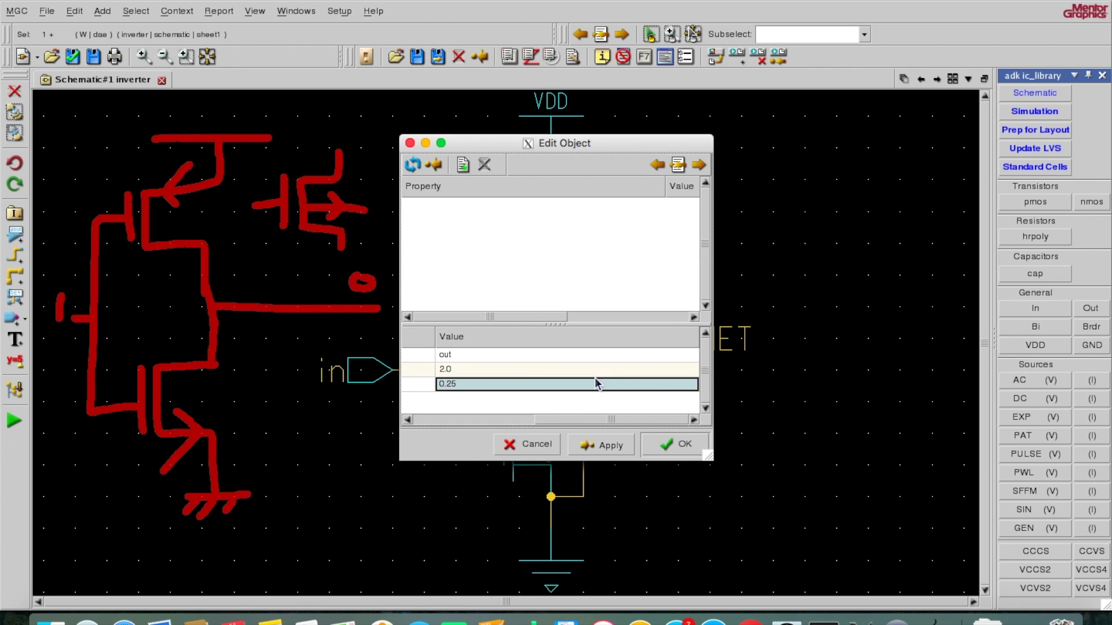
left_click(649, 445)
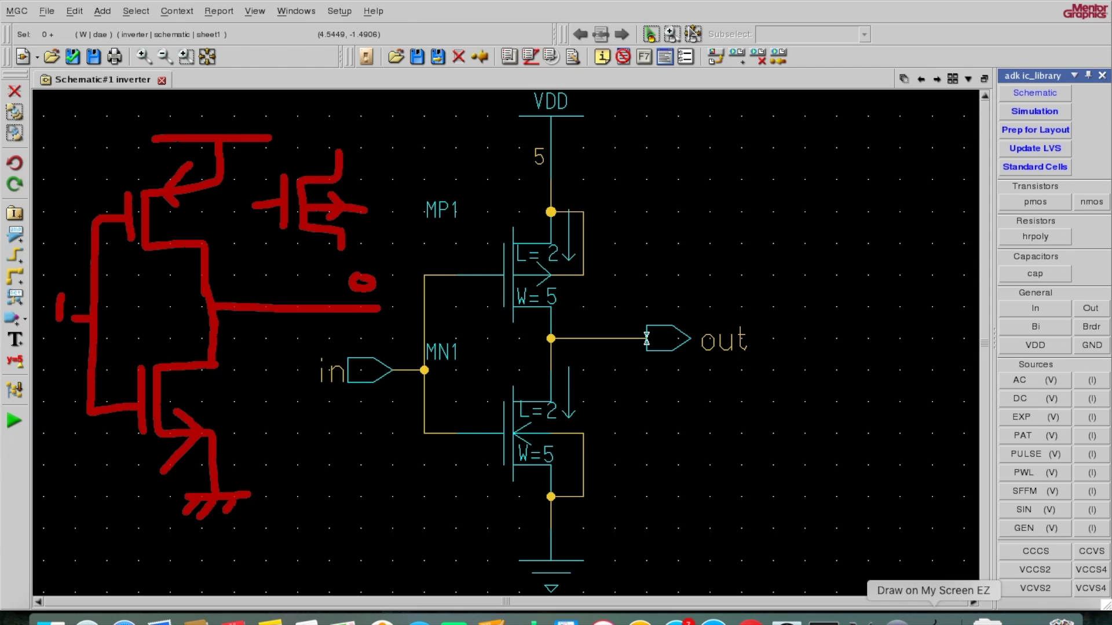
right_click(933, 620)
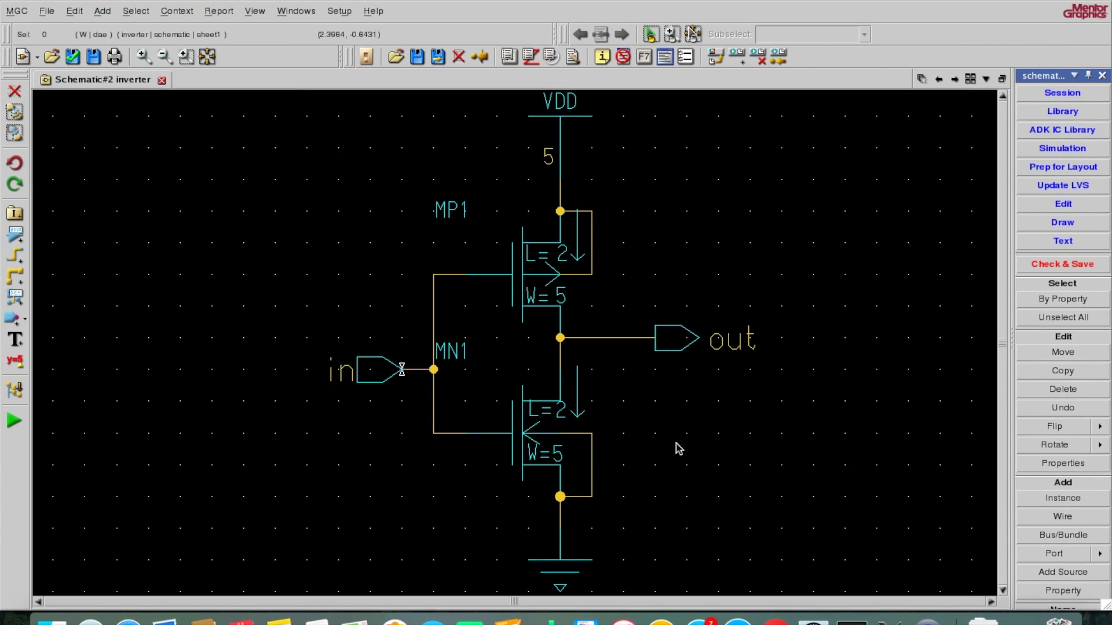
Set the nmos transistor MN1 to a length of 0.18 and a width of 0.36.
left_click(531, 454)
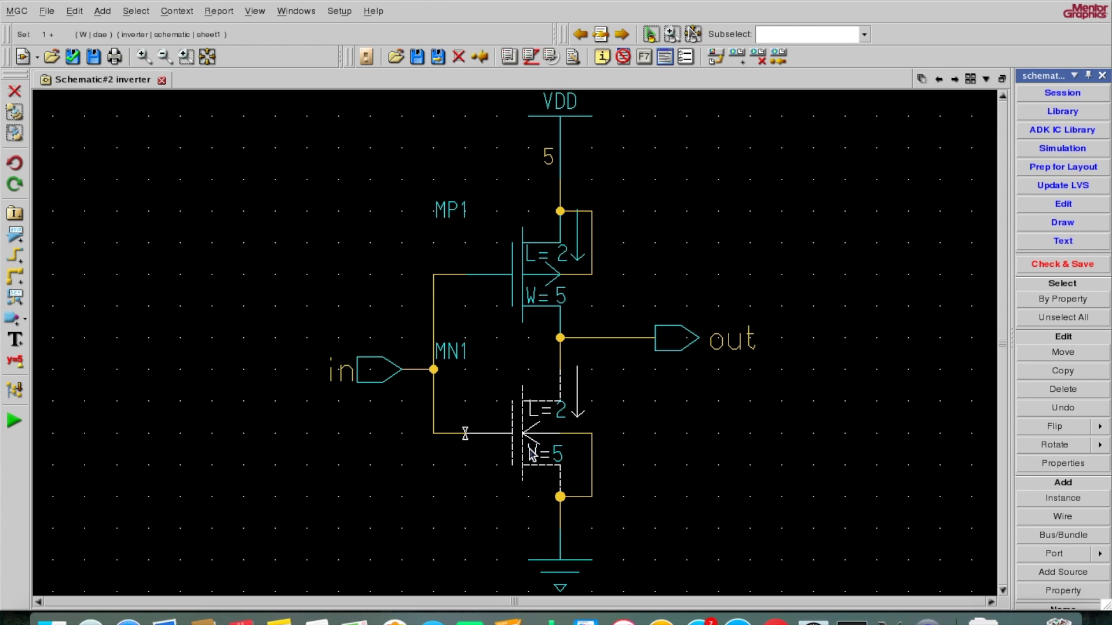
double_click(532, 454)
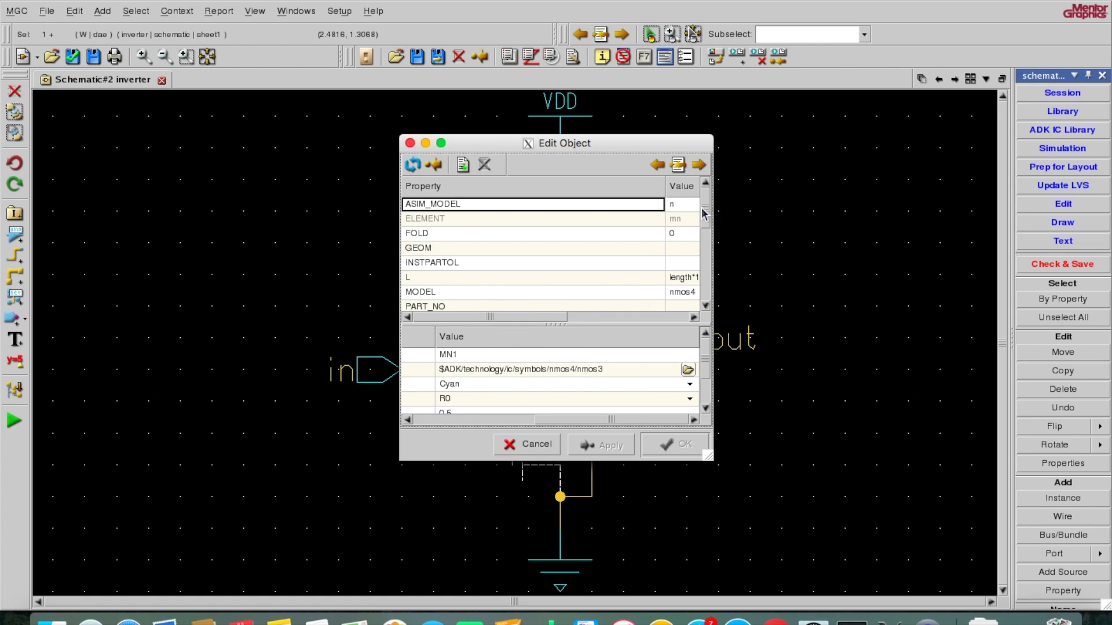
left_click_drag(705, 209, 707, 302)
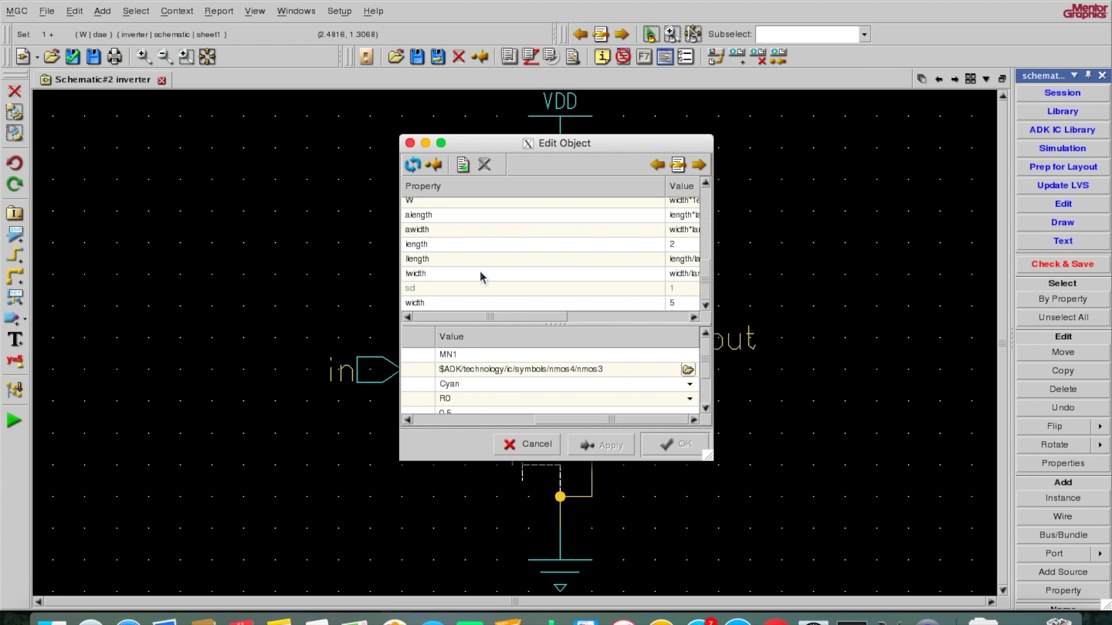
double_click(687, 246)
key("BackSpace")
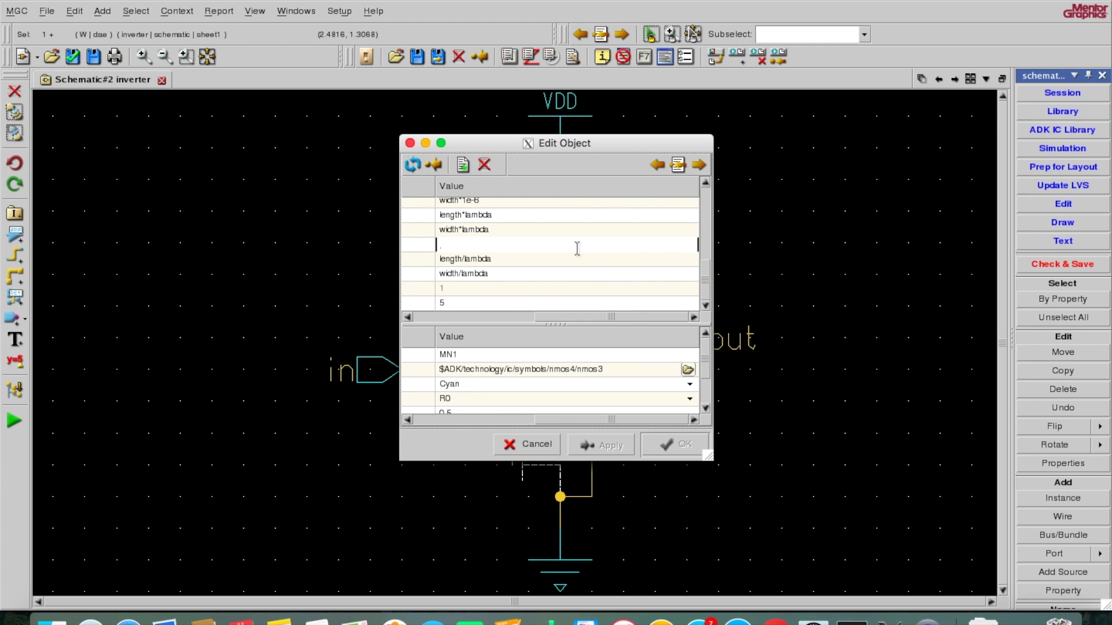
type("18")
left_click(503, 308)
mouse_move(551, 318)
left_mouse_down()
mouse_move(420, 316)
mouse_move(571, 317)
left_mouse_up()
left_click(543, 303)
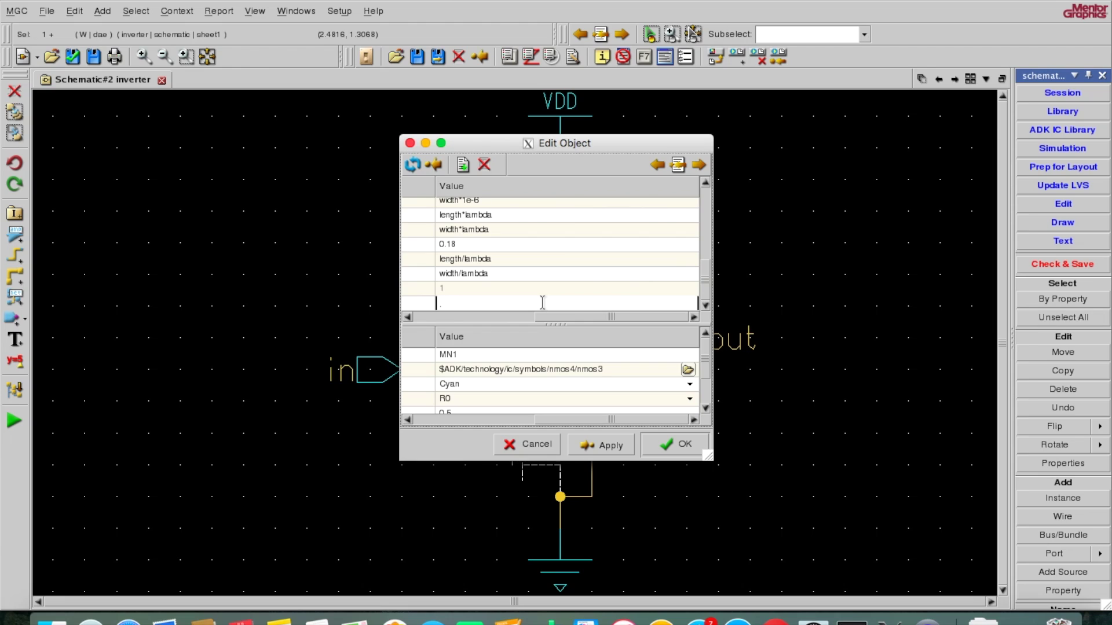
type(".36")
left_click(667, 451)
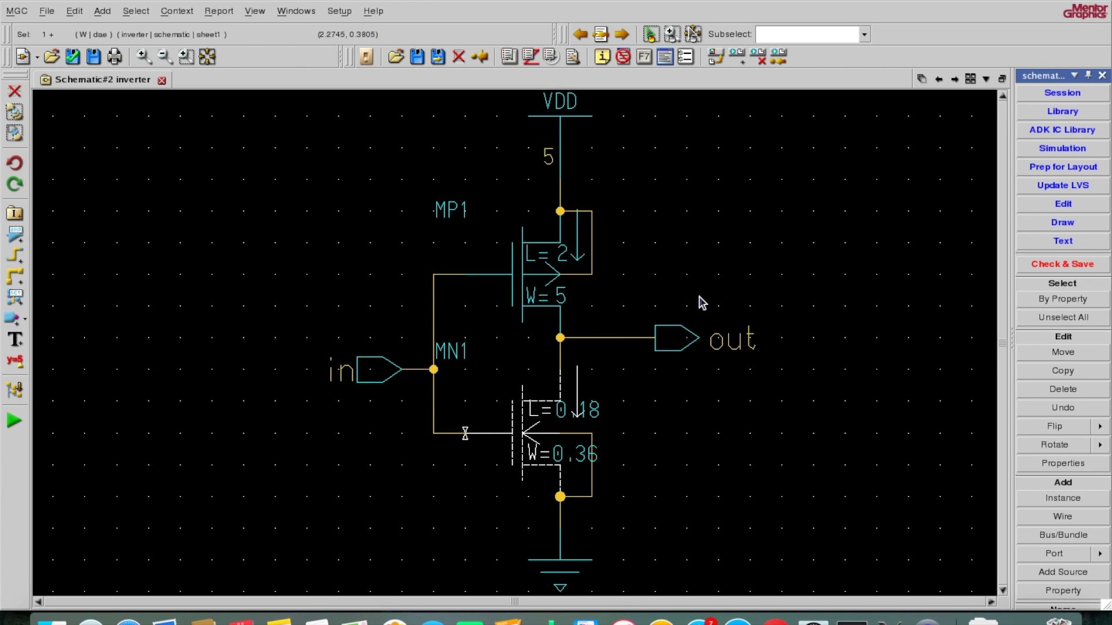
Set the pmos transistor MP1 to a length of 0.18 and a width of 0.72.
left_click(543, 299)
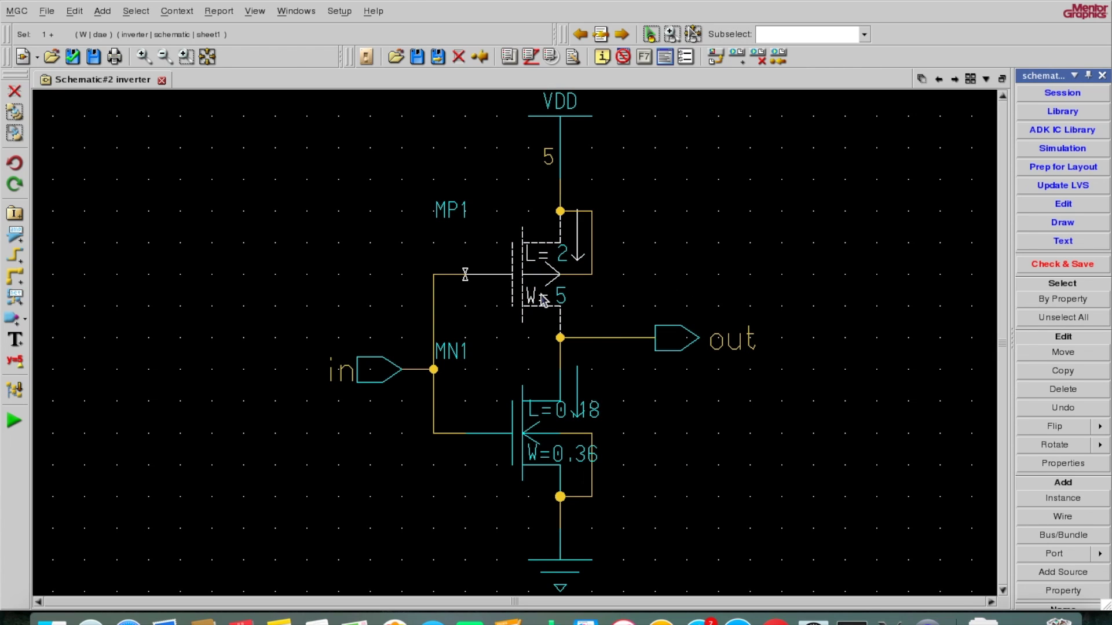
key("q")
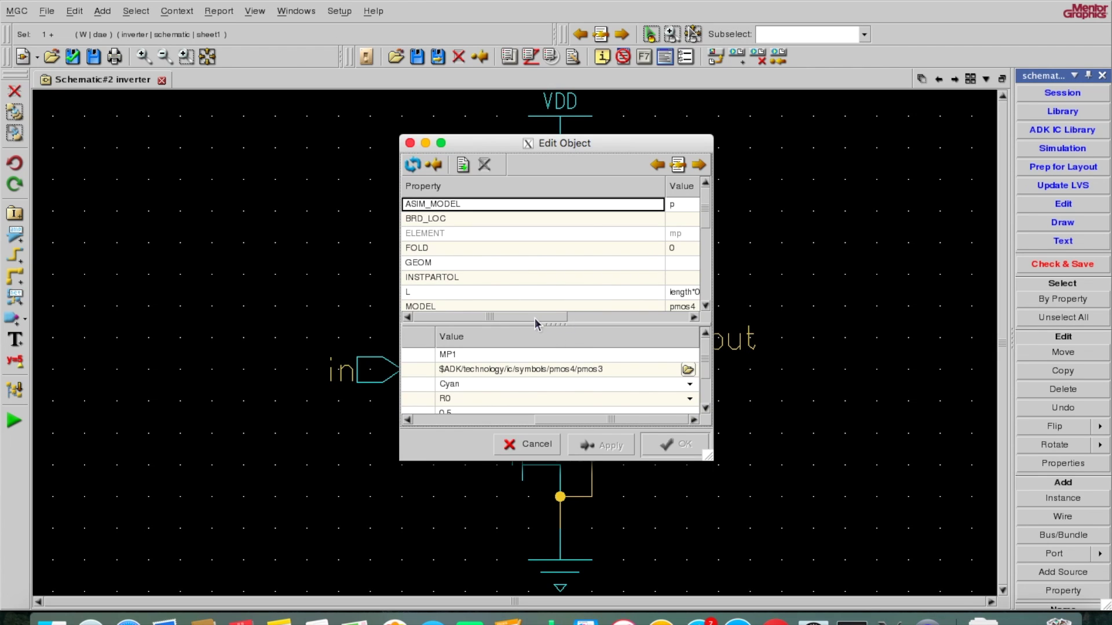
left_click(711, 217)
left_click_drag(711, 217, 704, 272)
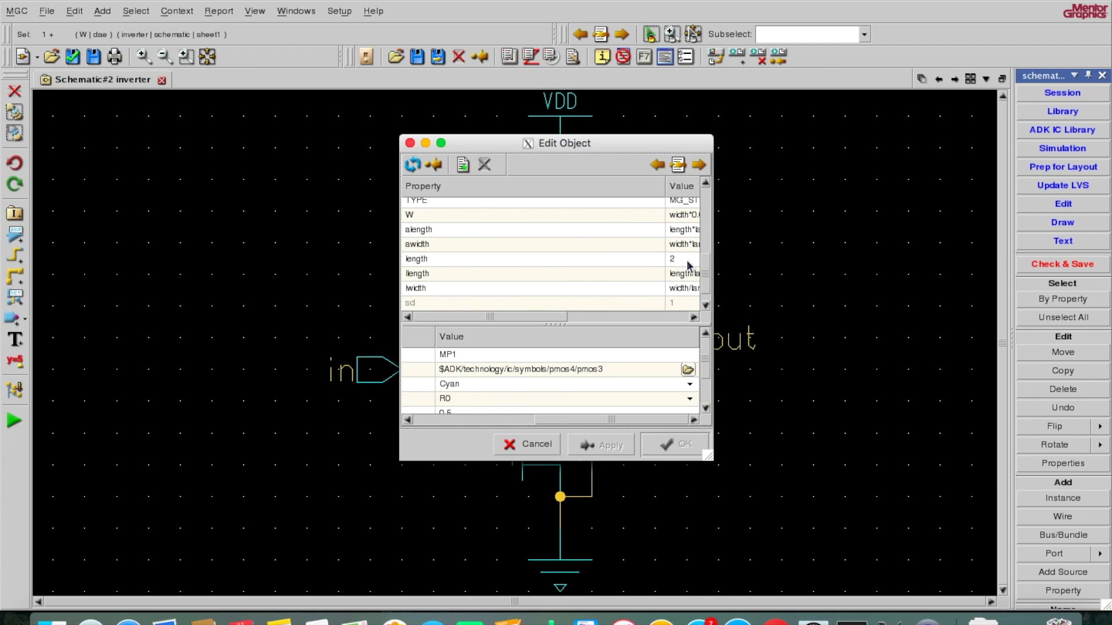
double_click(689, 264)
type(".18")
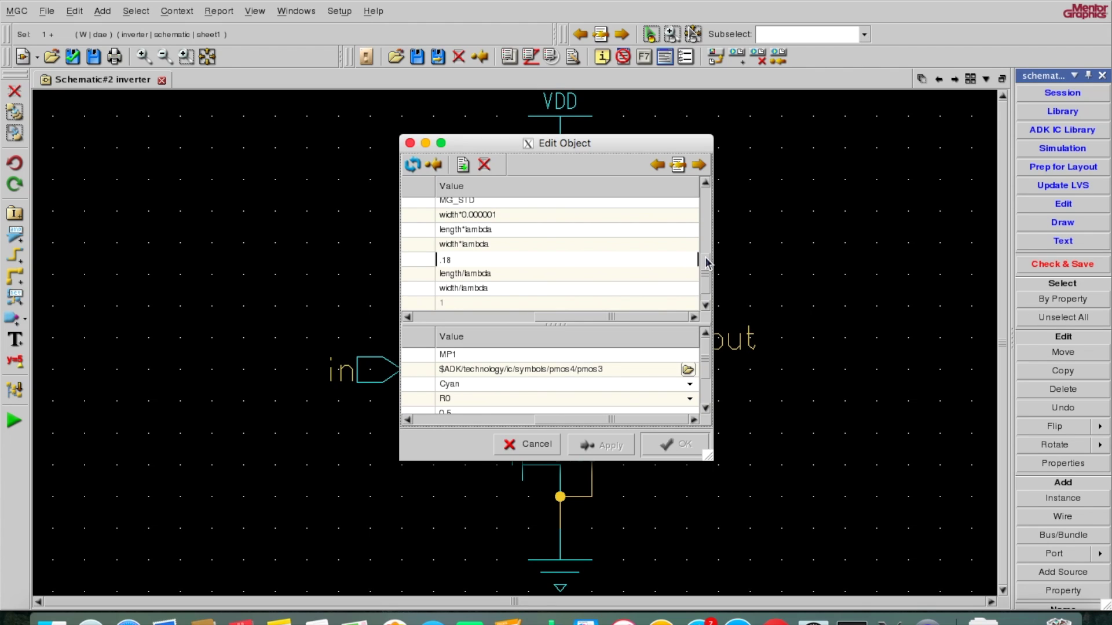
left_click_drag(707, 263, 704, 273)
left_click(586, 303)
left_click(586, 307)
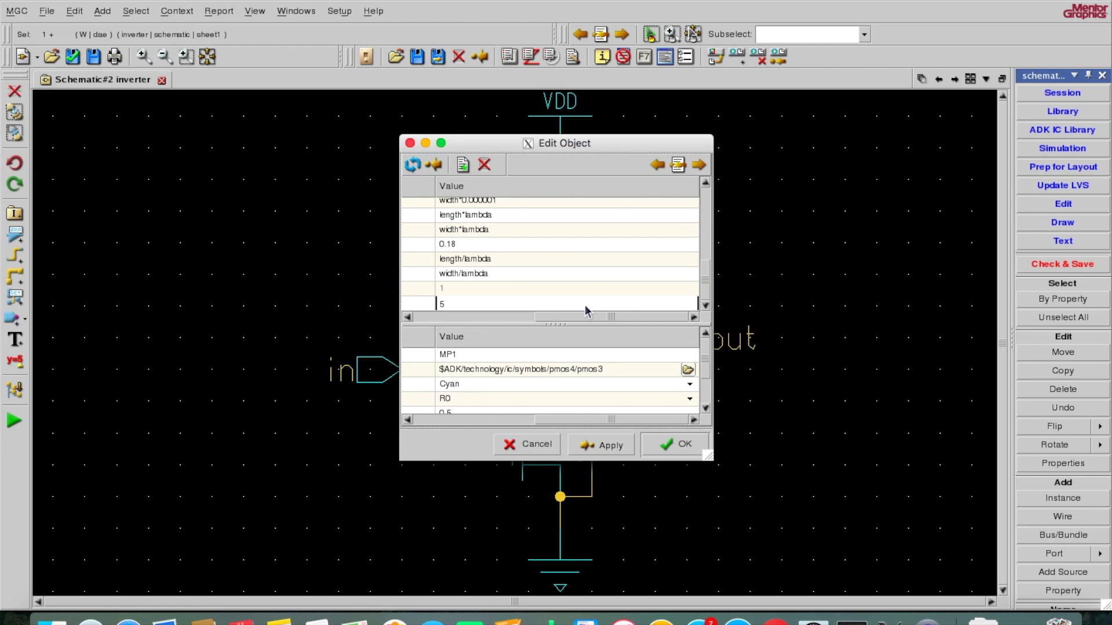
key("BackSpace")
left_click(672, 444)
left_click(728, 440)
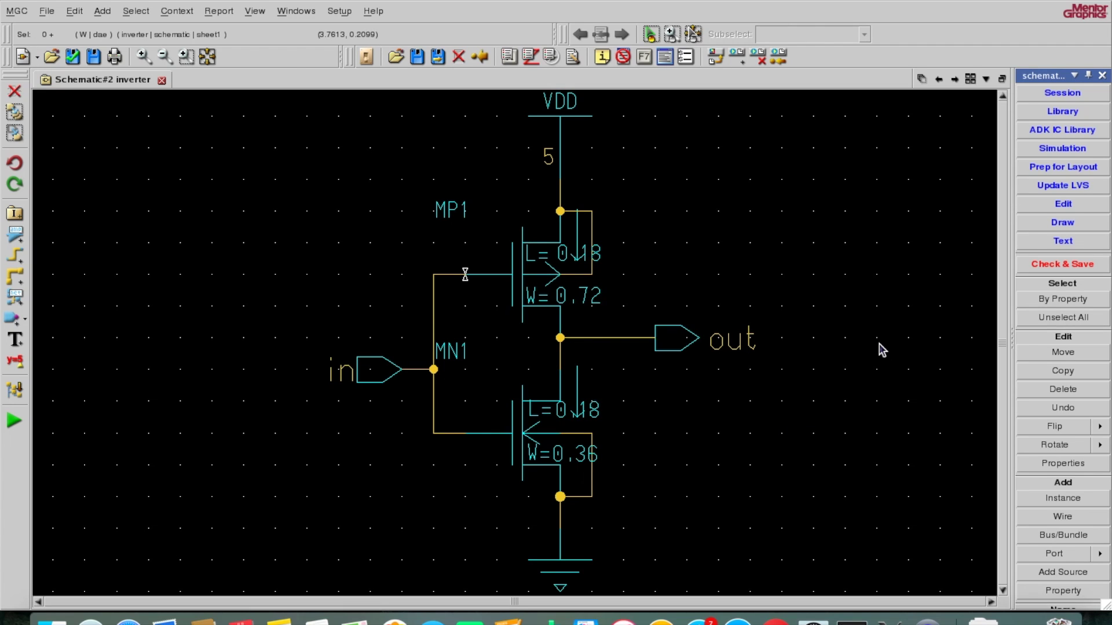
Enter simulation mode for the inverter and browse for an include file in the simulation setup.
left_click(1048, 151)
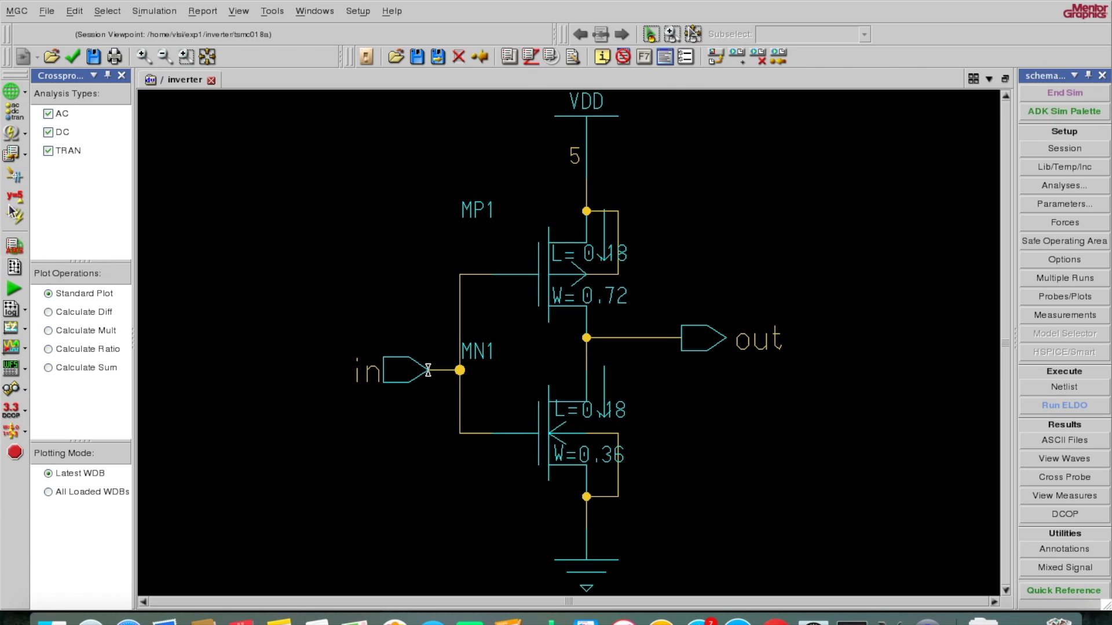
left_click(9, 119)
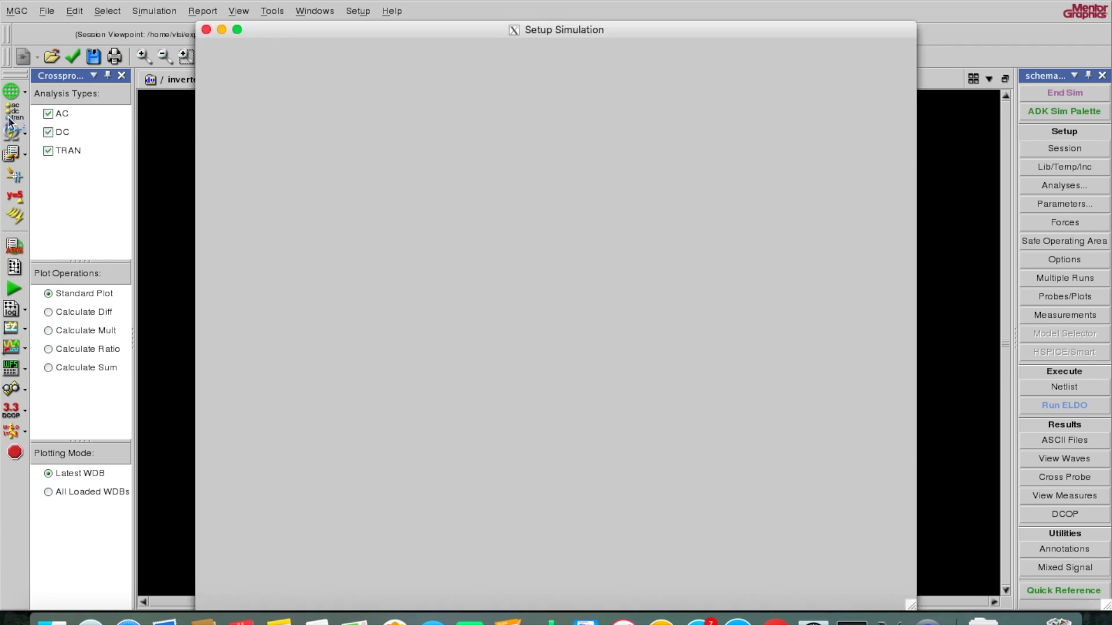
left_click(241, 113)
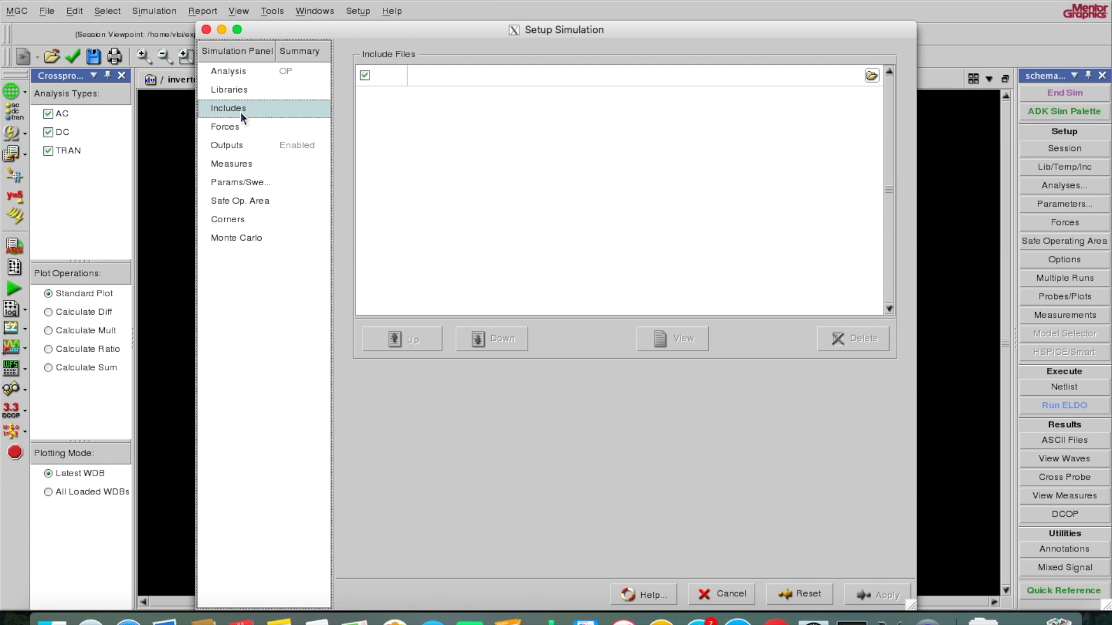
left_click(872, 75)
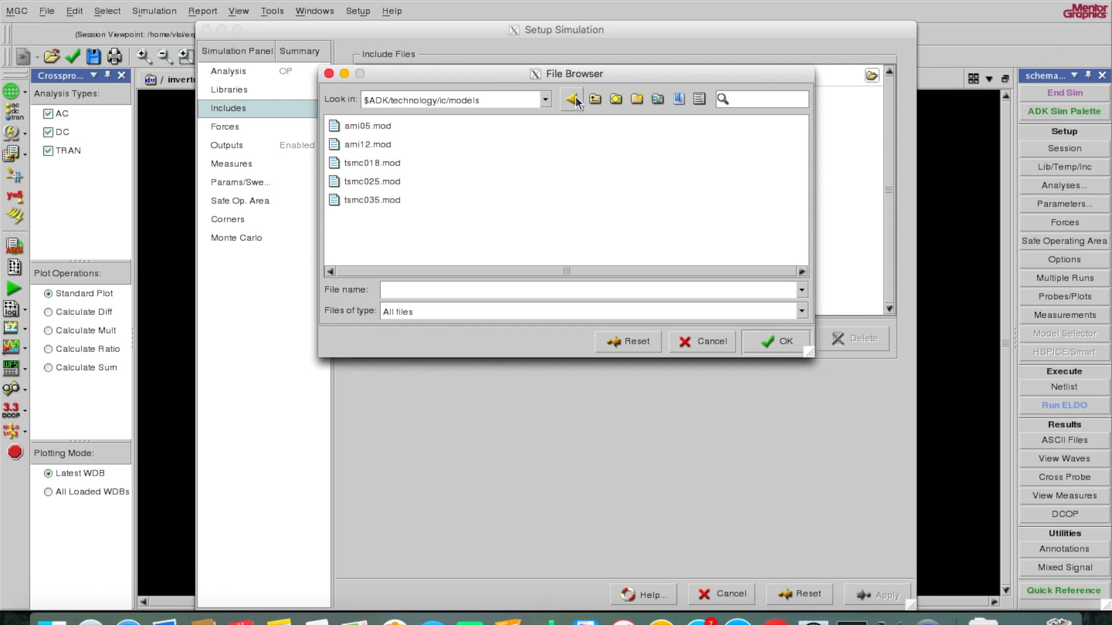
Browse up from the models folder through its parent directories and switch the file browser to /home/vlsi.
left_click(593, 102)
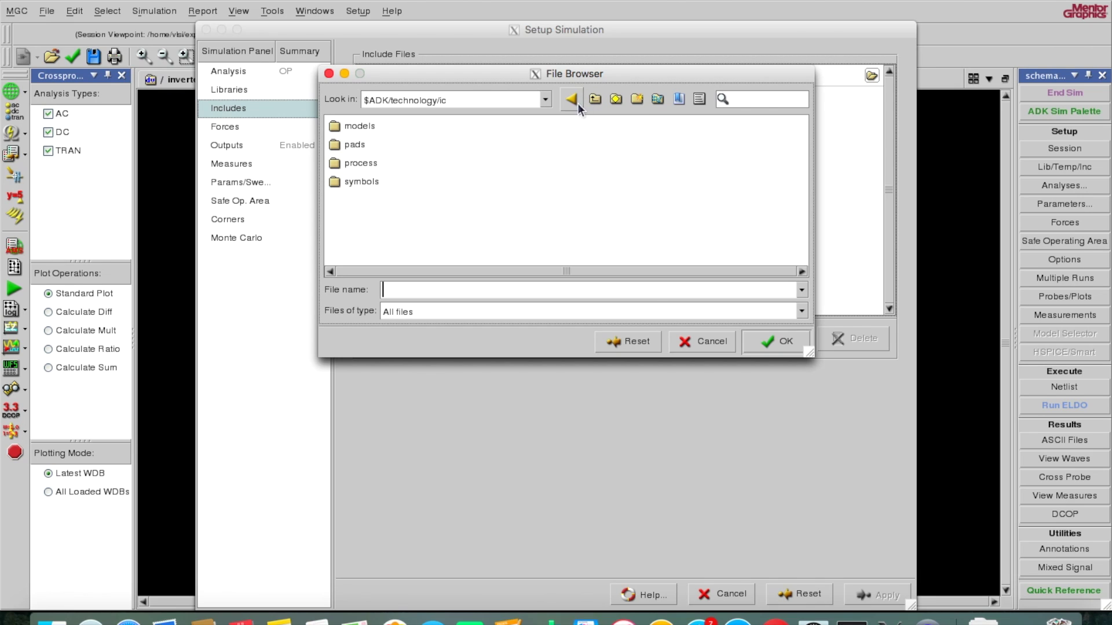
left_click(545, 100)
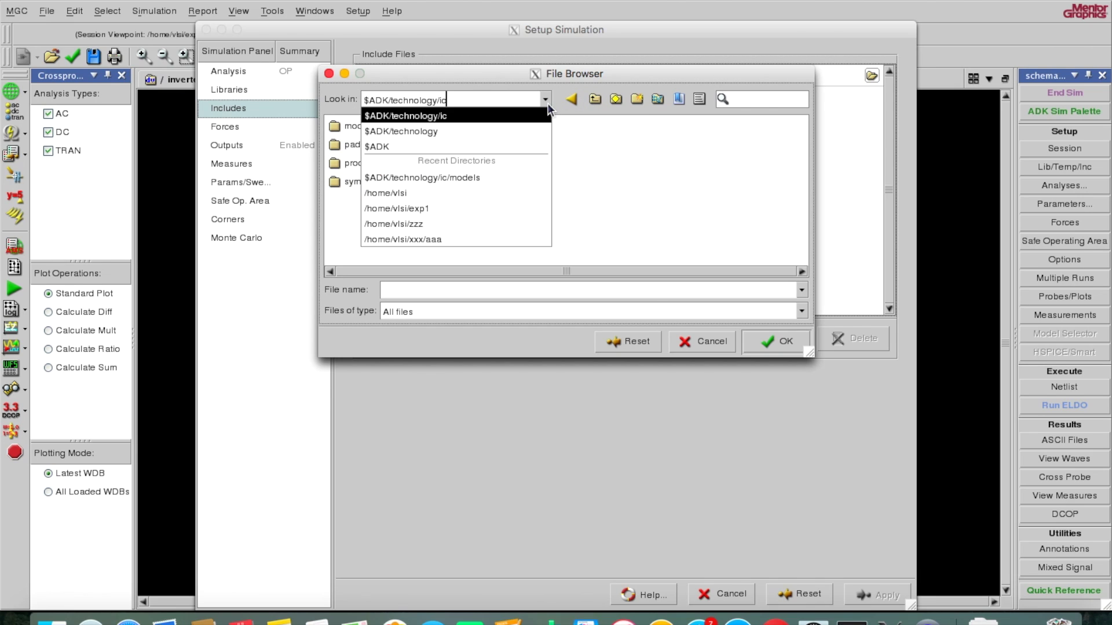
left_click(595, 102)
left_click(594, 100)
left_click(594, 100)
left_click(594, 100)
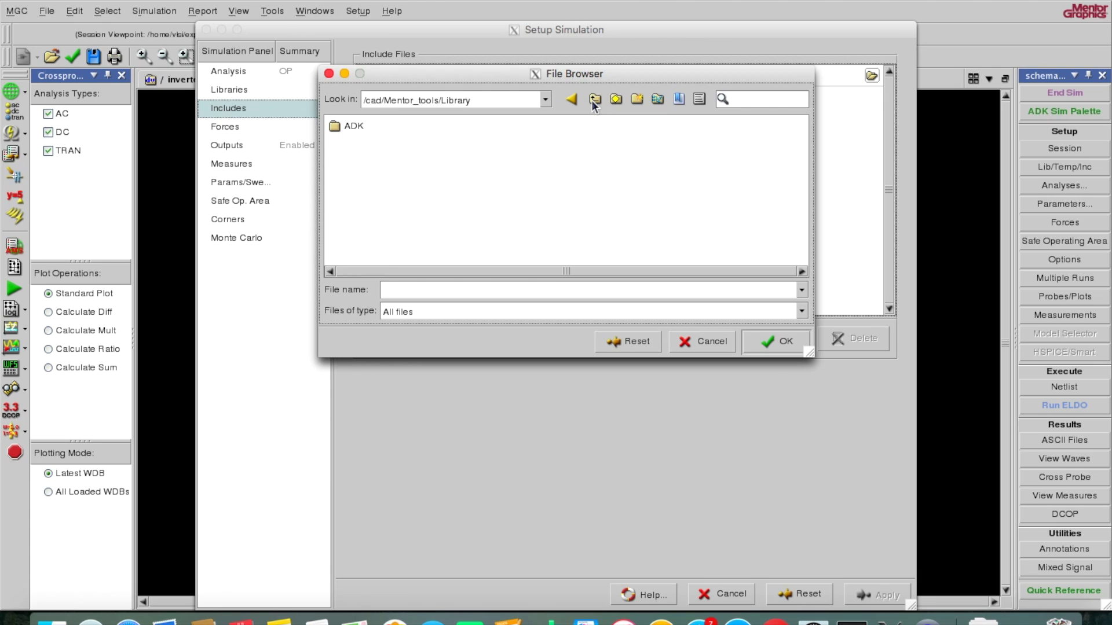
left_click(594, 99)
left_click(570, 100)
left_click(545, 99)
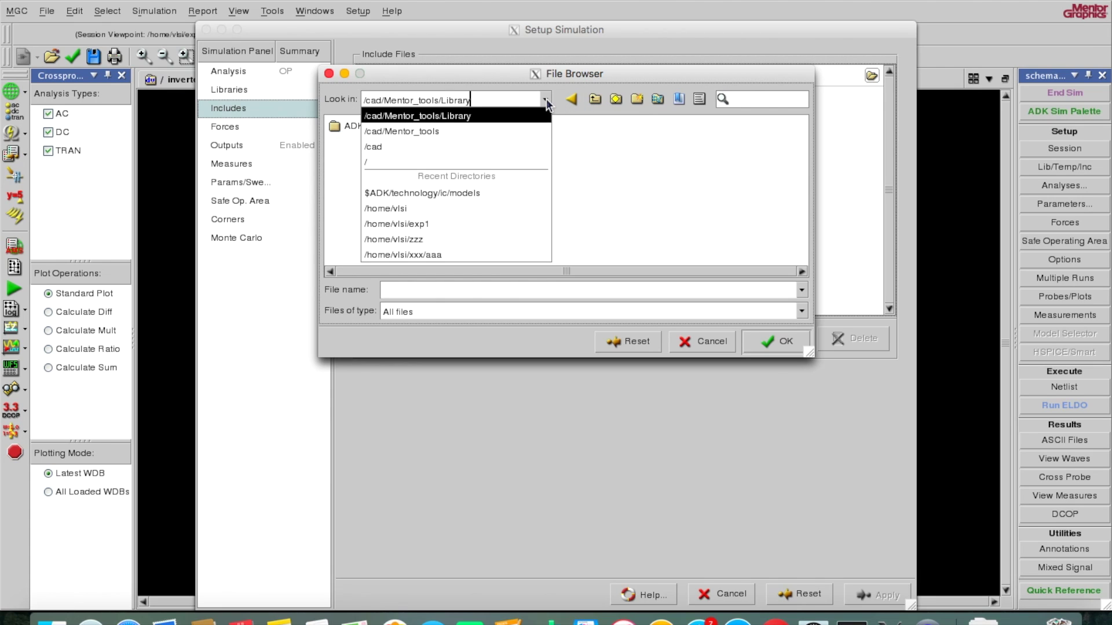
left_click(439, 201)
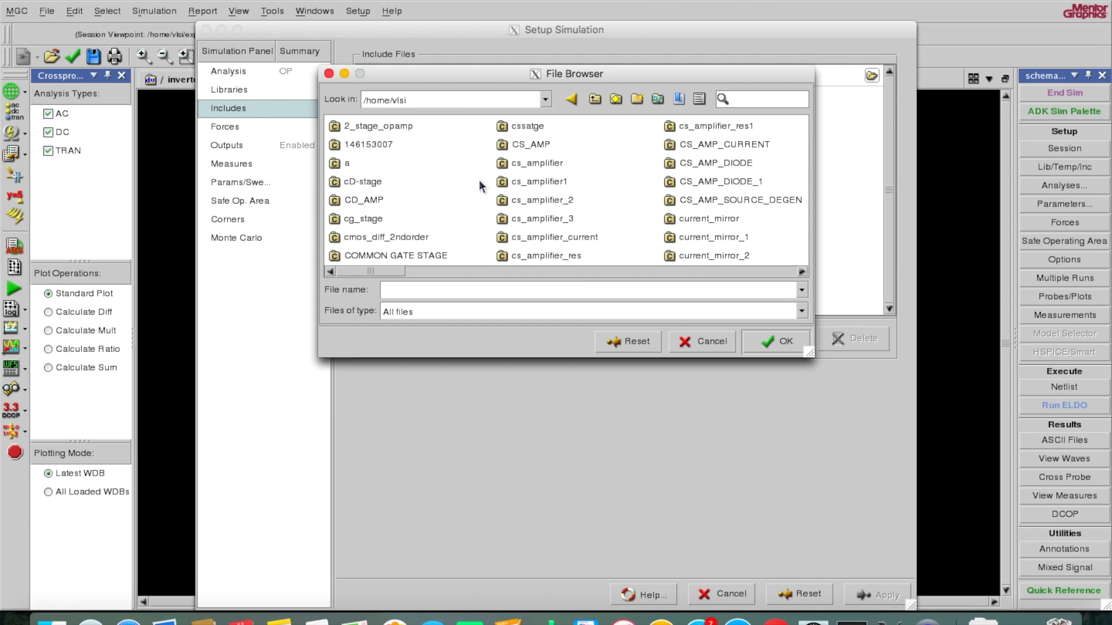
Include the model file tsmc018.mod from $ADK/technology/ic/models in the simulation setup and apply it.
left_click_drag(463, 102, 337, 102)
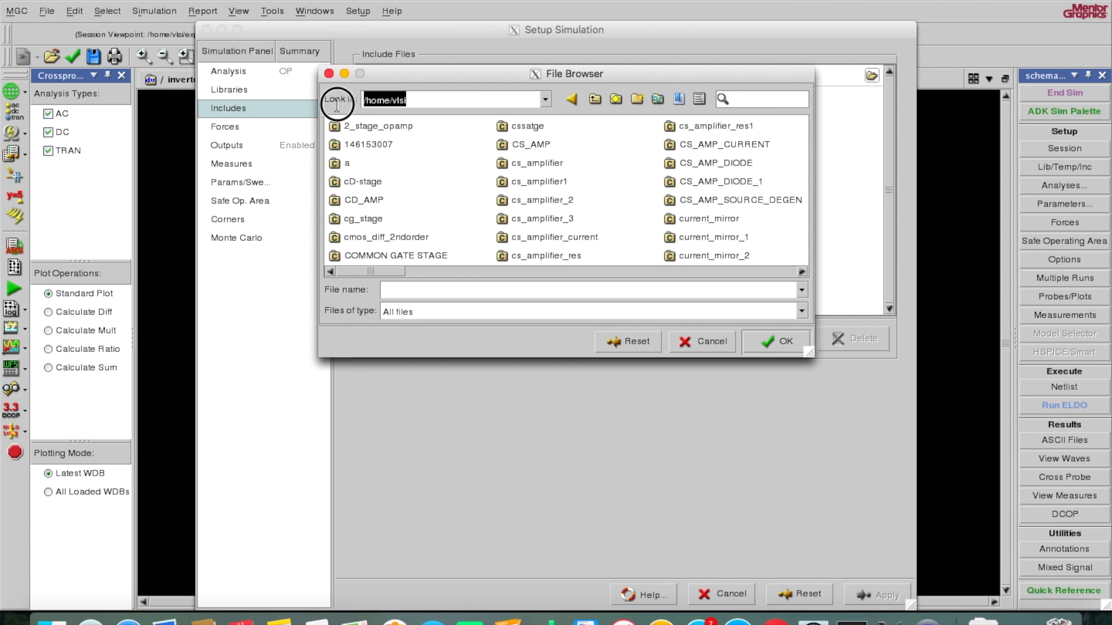
type("$AD")
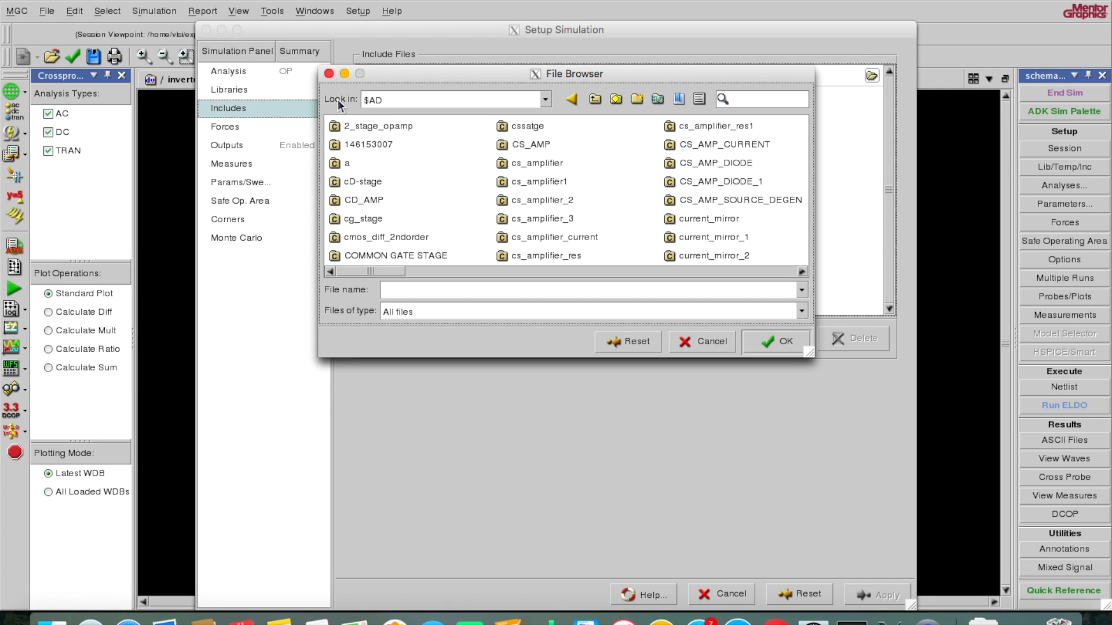
type("K")
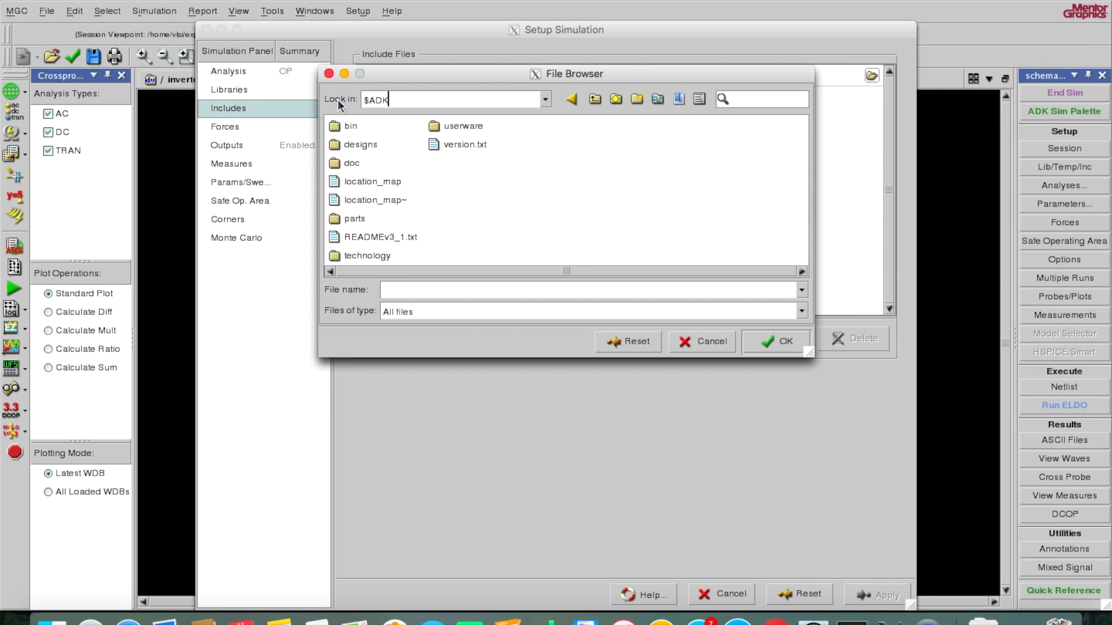
double_click(373, 255)
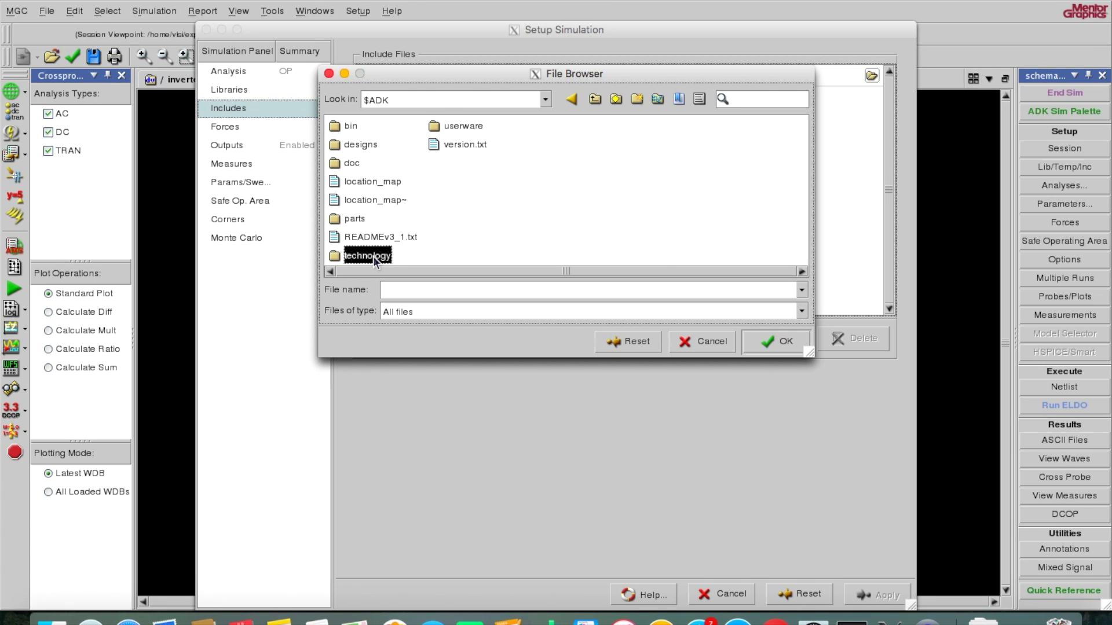
double_click(429, 146)
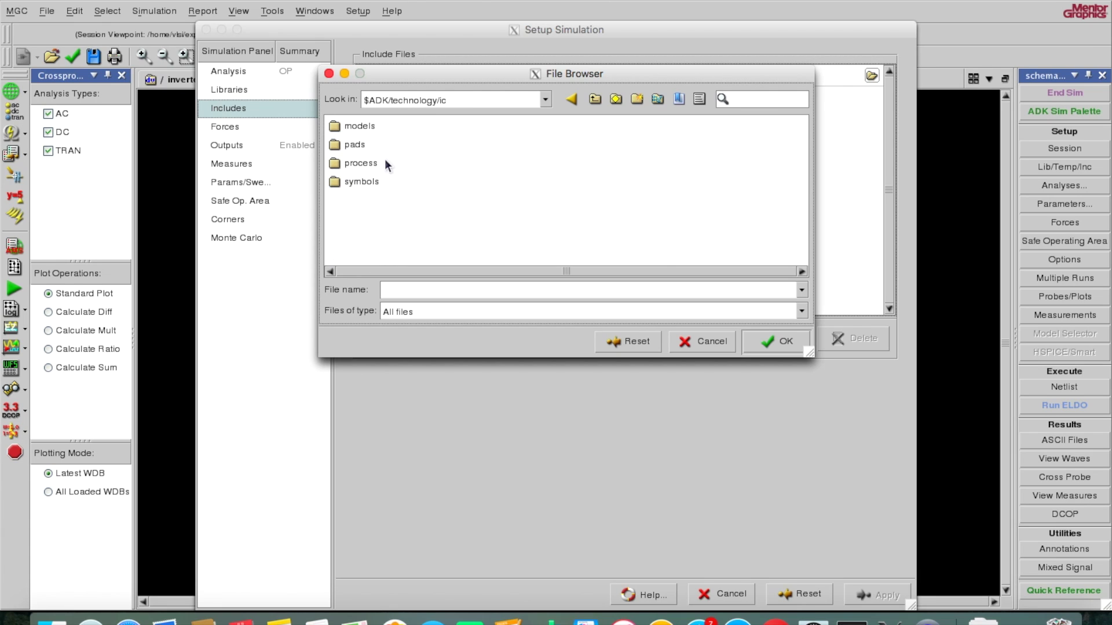
double_click(363, 126)
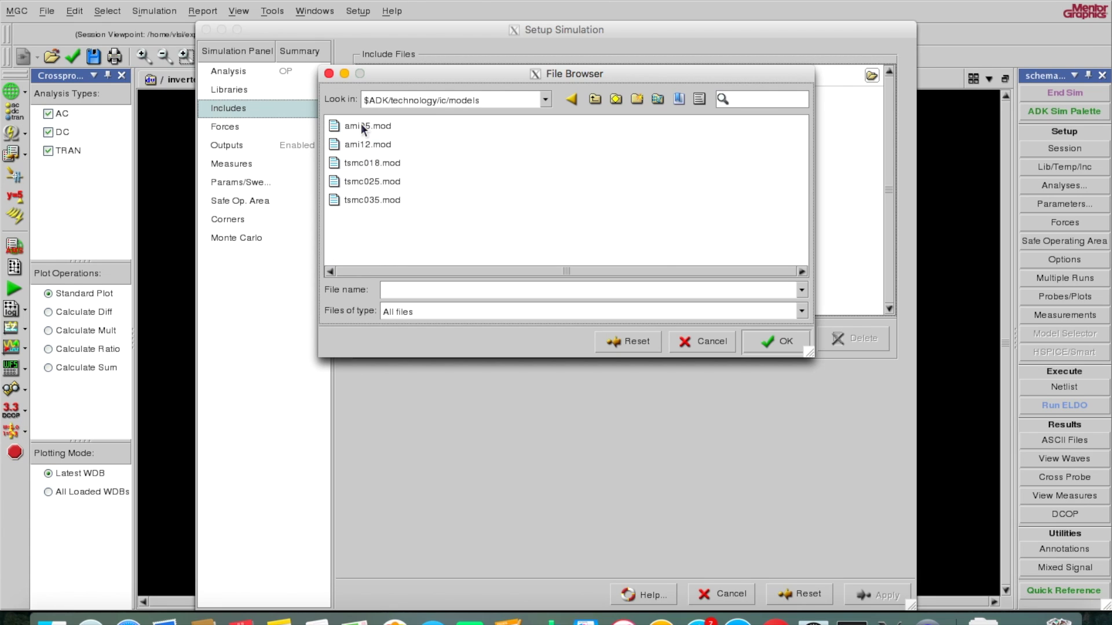
double_click(370, 164)
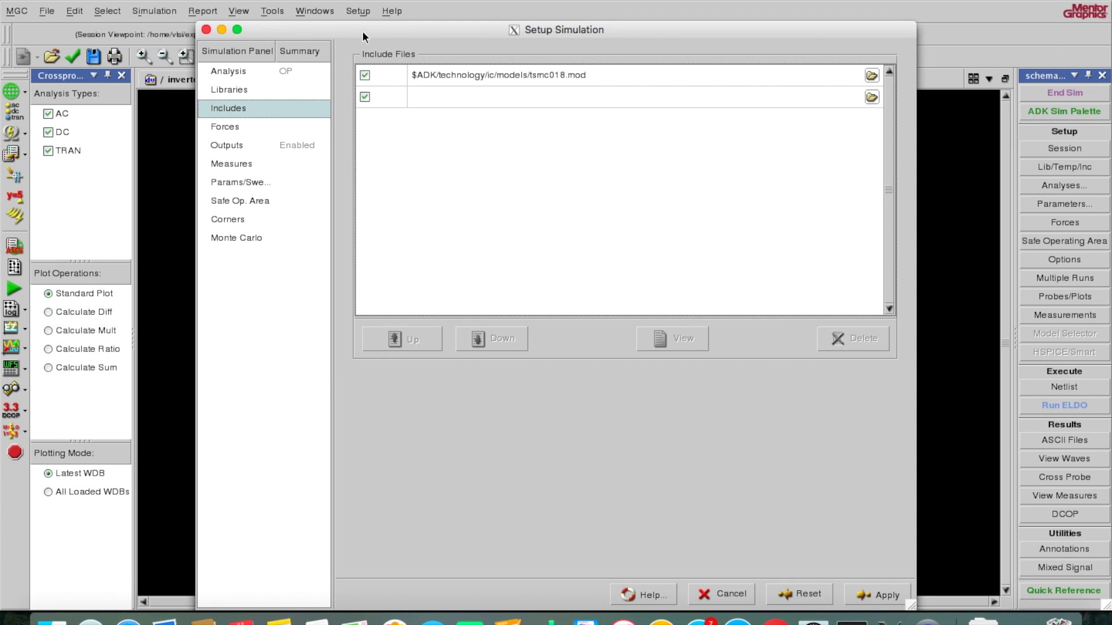
left_click_drag(364, 32, 405, 19)
left_click(920, 572)
left_click(715, 50)
Open the Forces settings of the simulation setup and select the VDD net in the schematic as the signal to force.
left_click_drag(485, 21, 385, 167)
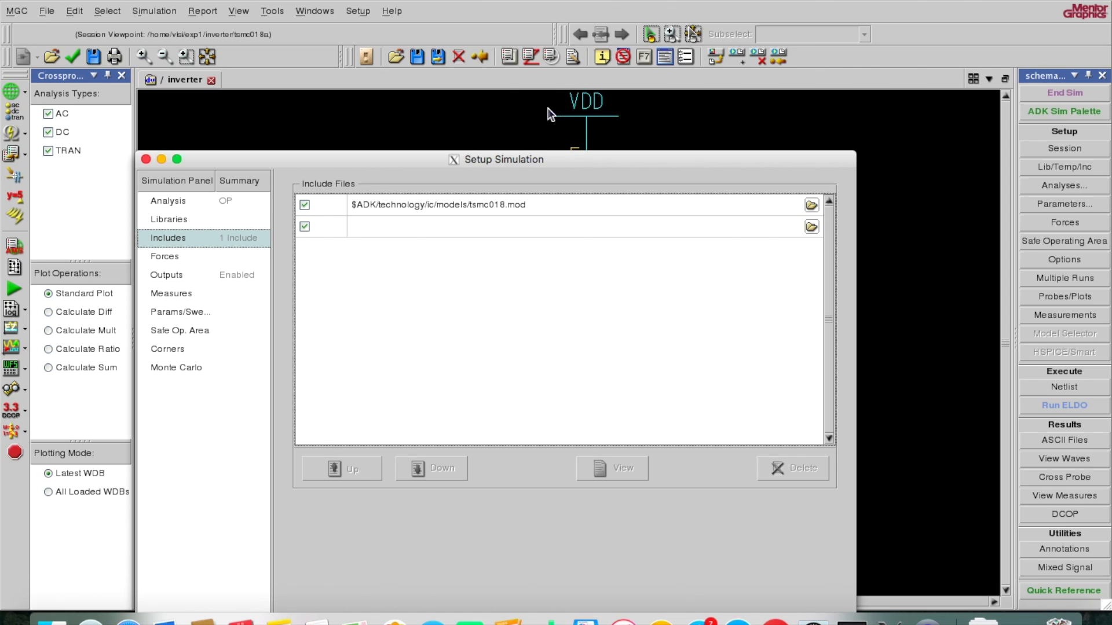
left_click_drag(404, 163, 412, 140)
left_click(175, 234)
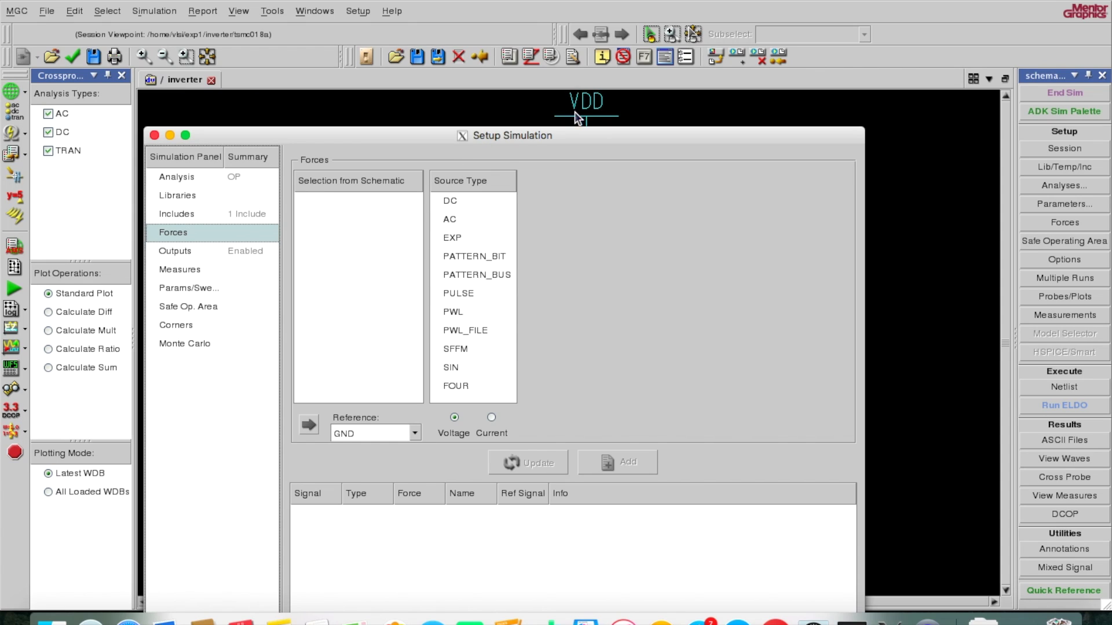
left_click(345, 218)
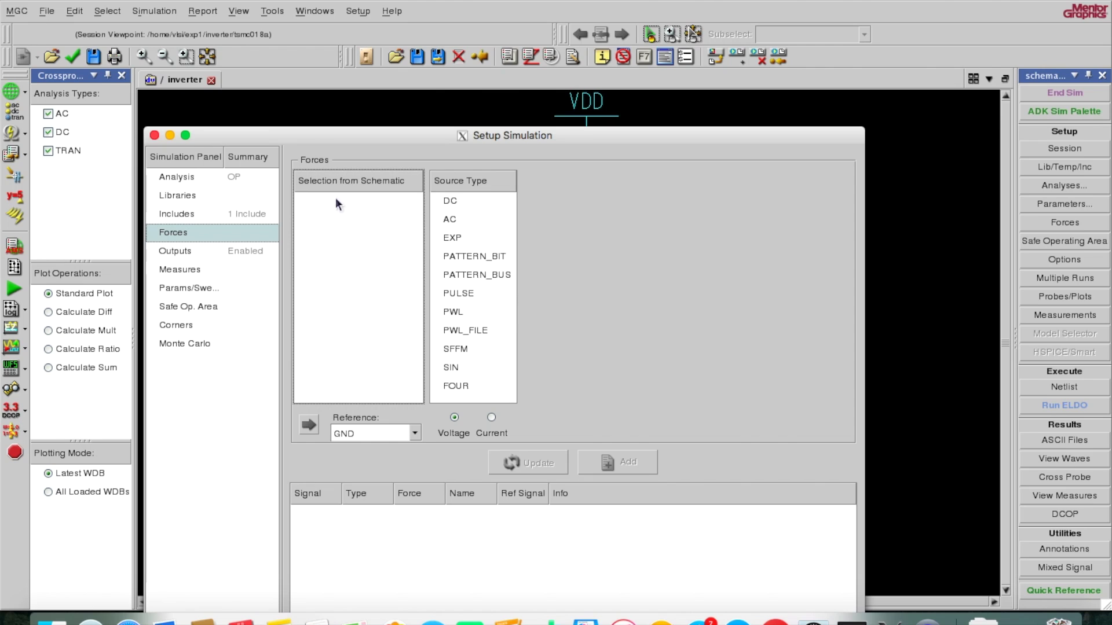
left_click(169, 135)
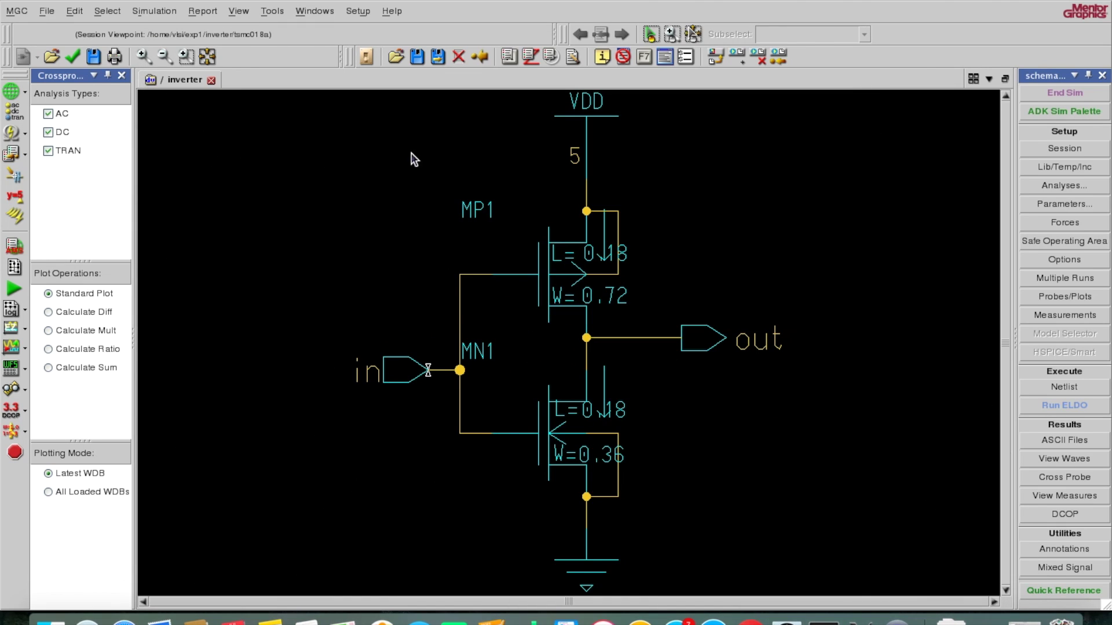
left_click(584, 123)
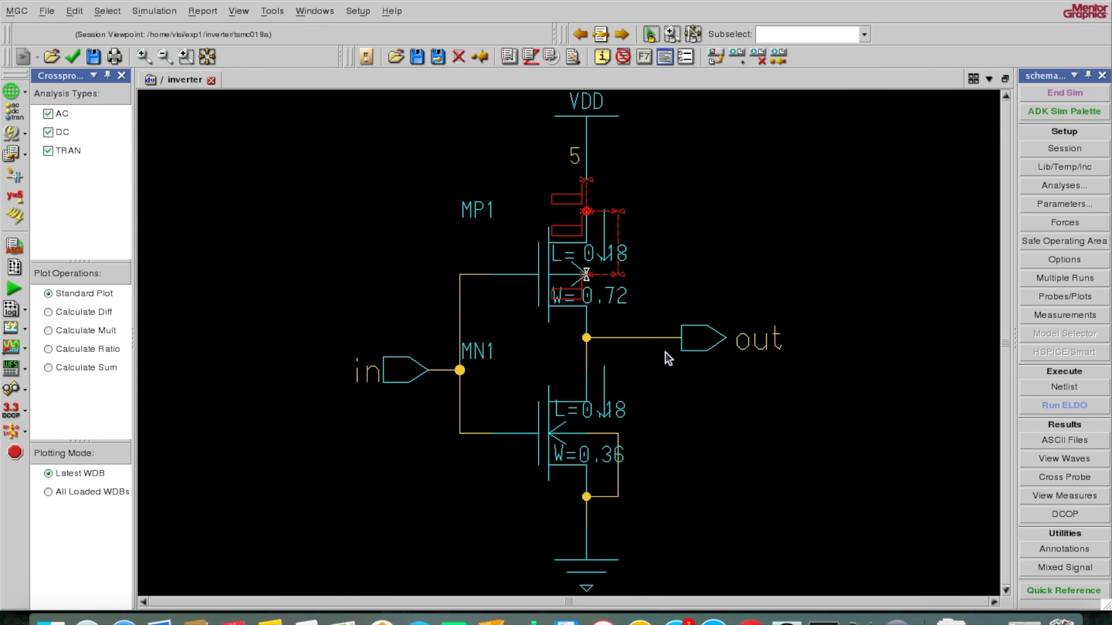
right_click(862, 620)
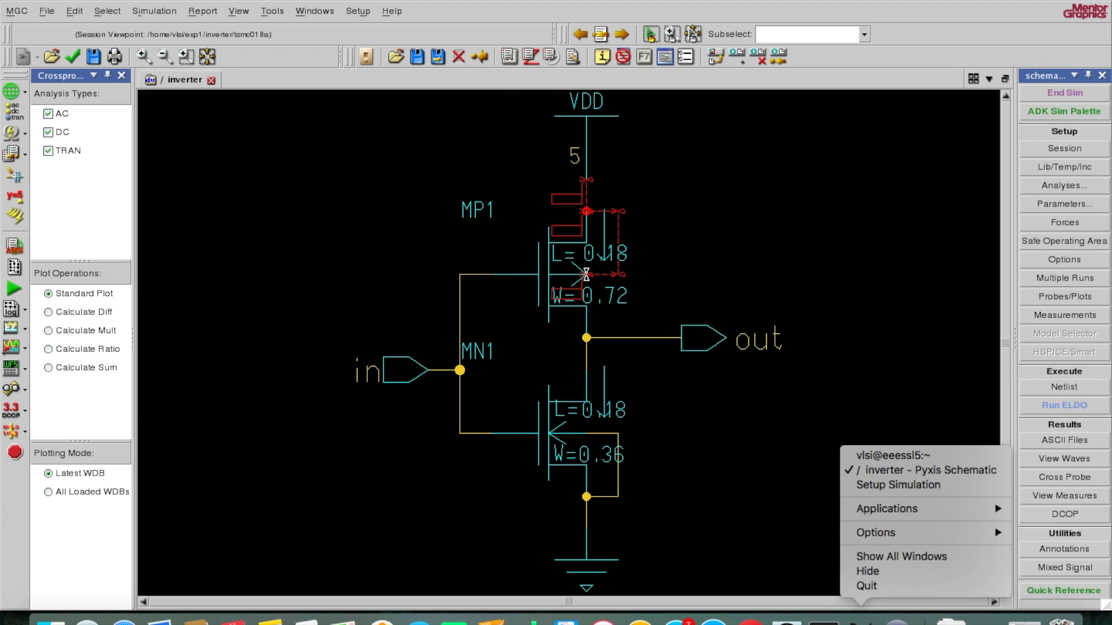
left_click(894, 486)
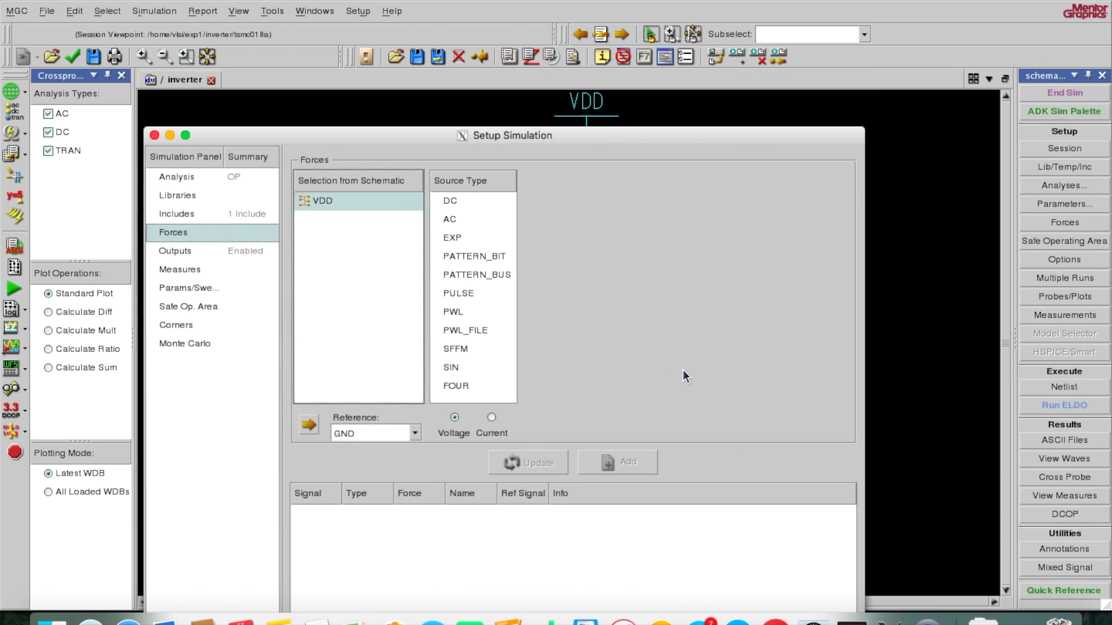
Add a DC voltage force with magnitude 1.8 on VDD, referenced to GND, and apply it.
left_click(451, 203)
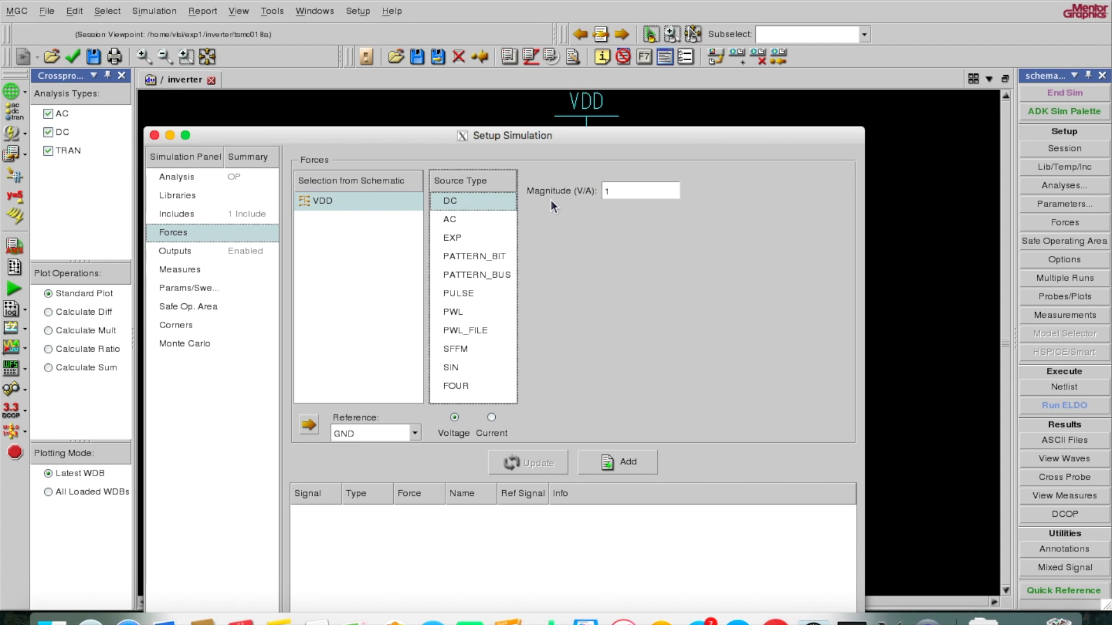
left_click(616, 191)
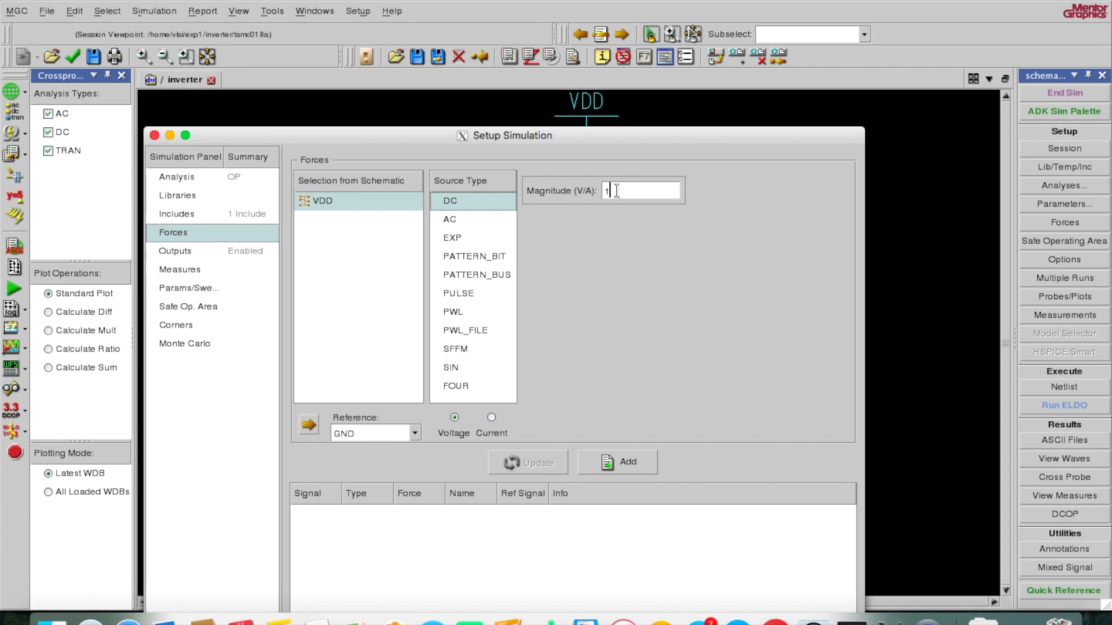
type(".8")
left_click(625, 462)
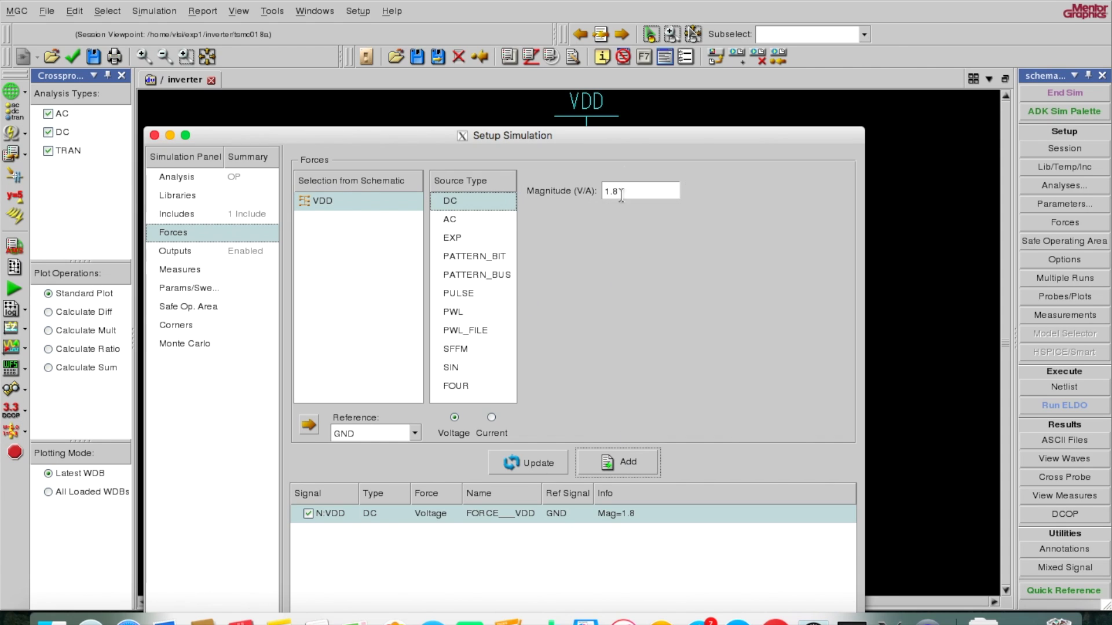
left_click_drag(623, 138, 670, 0)
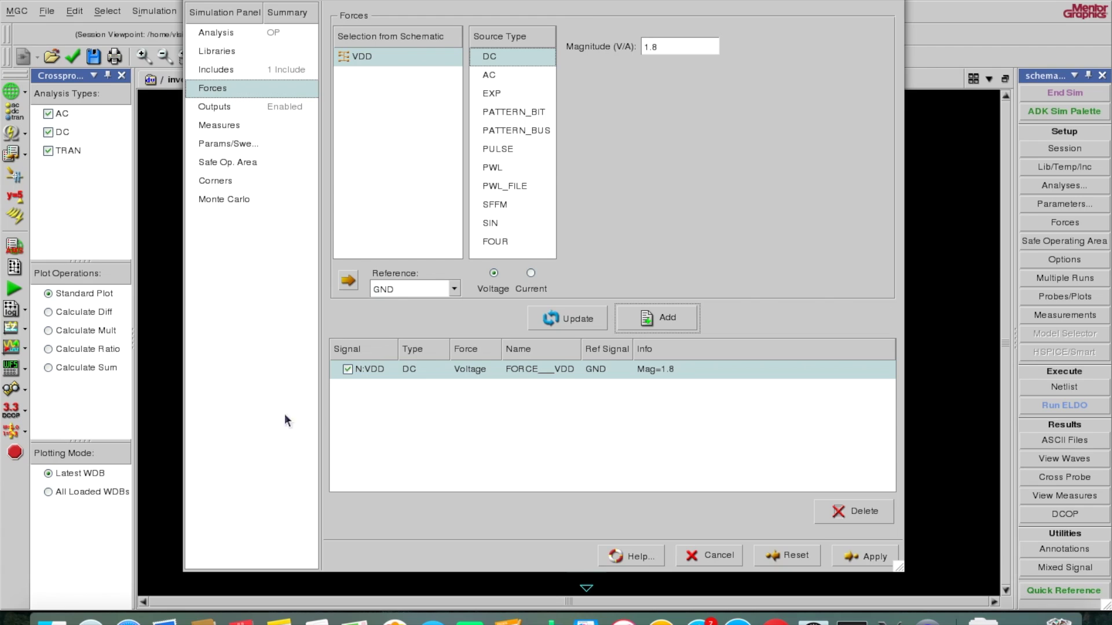
left_click(858, 558)
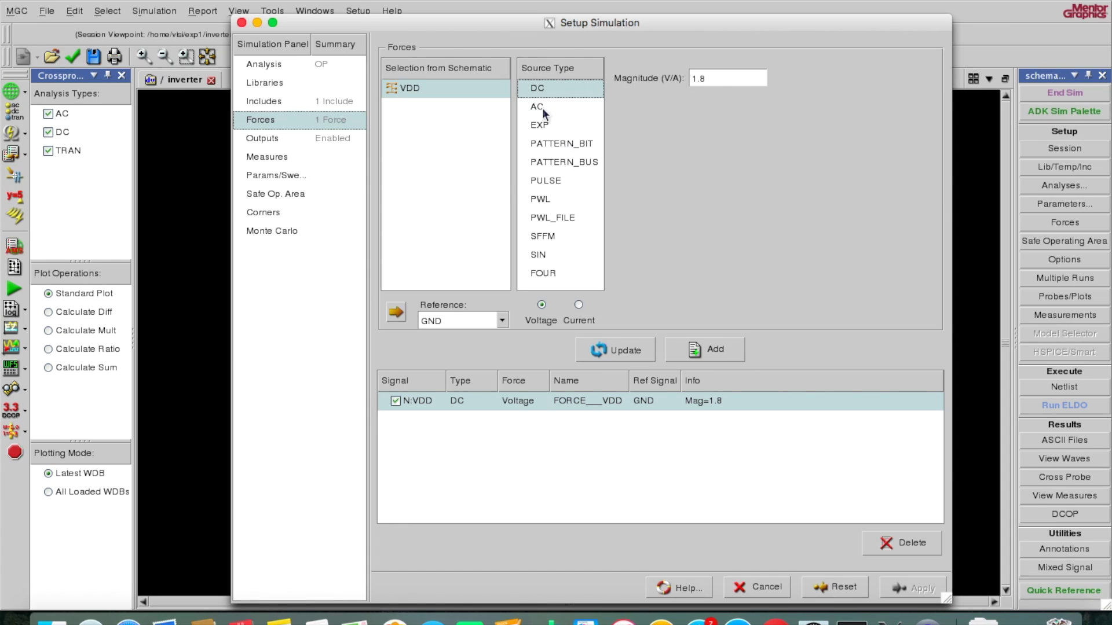
Select the inverter's input net in the schematic and add a DC voltage force with magnitude 1 on it, referenced to GND.
left_click(472, 154)
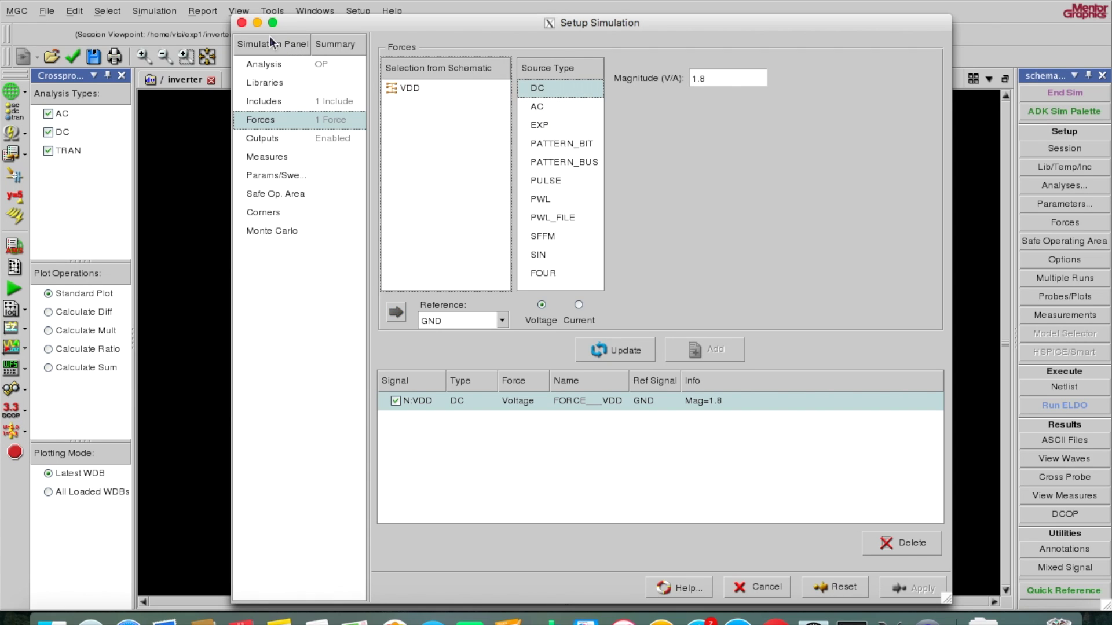
left_click(256, 23)
left_click(393, 387)
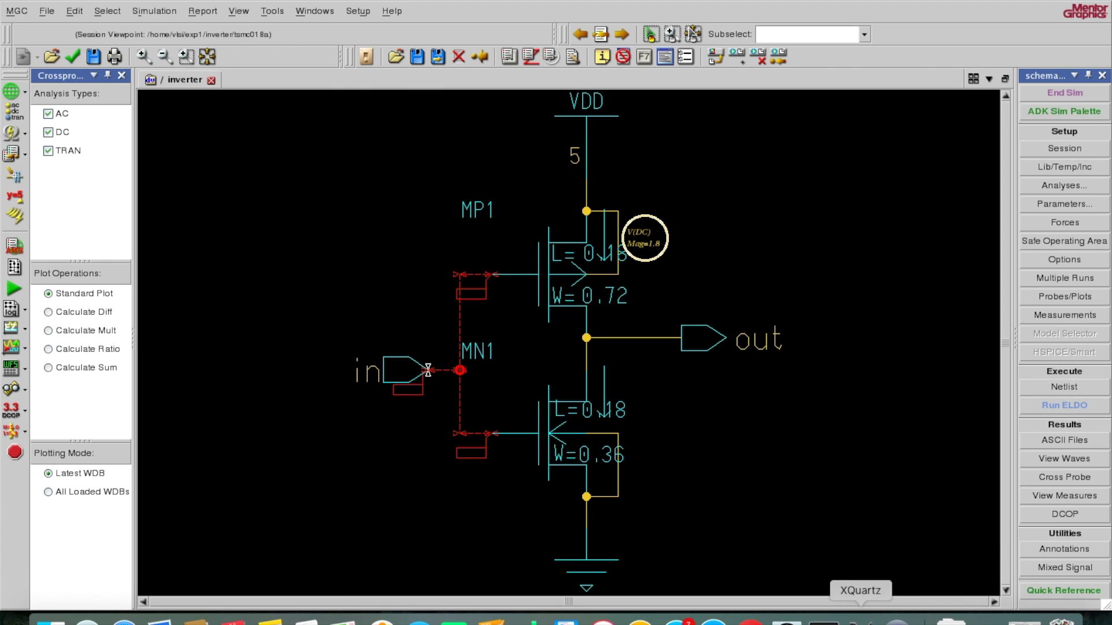
right_click(861, 618)
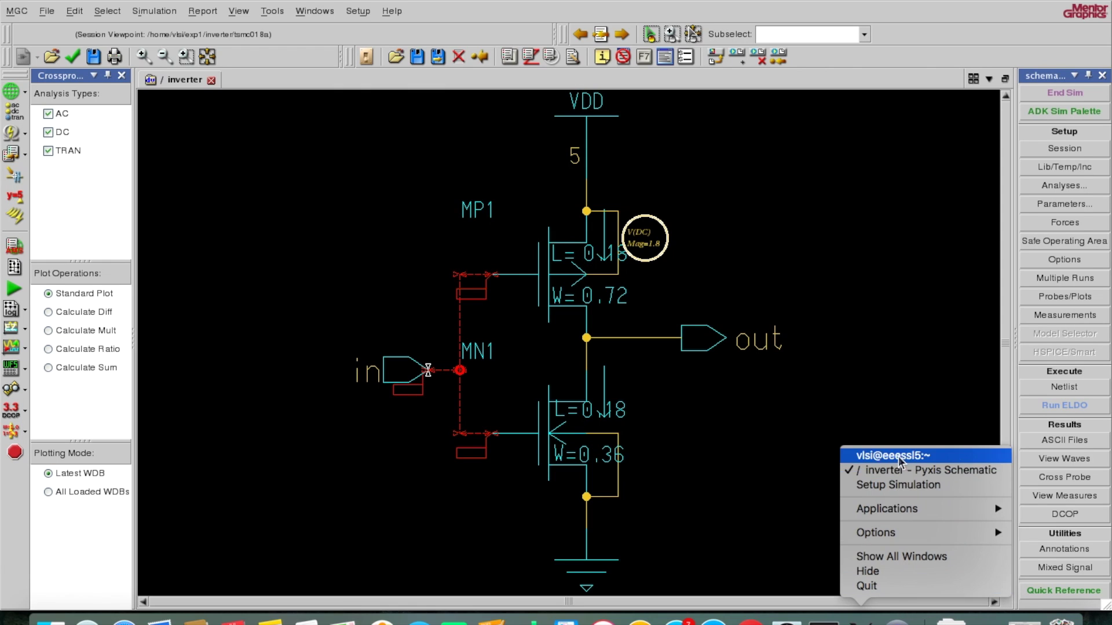
left_click(893, 486)
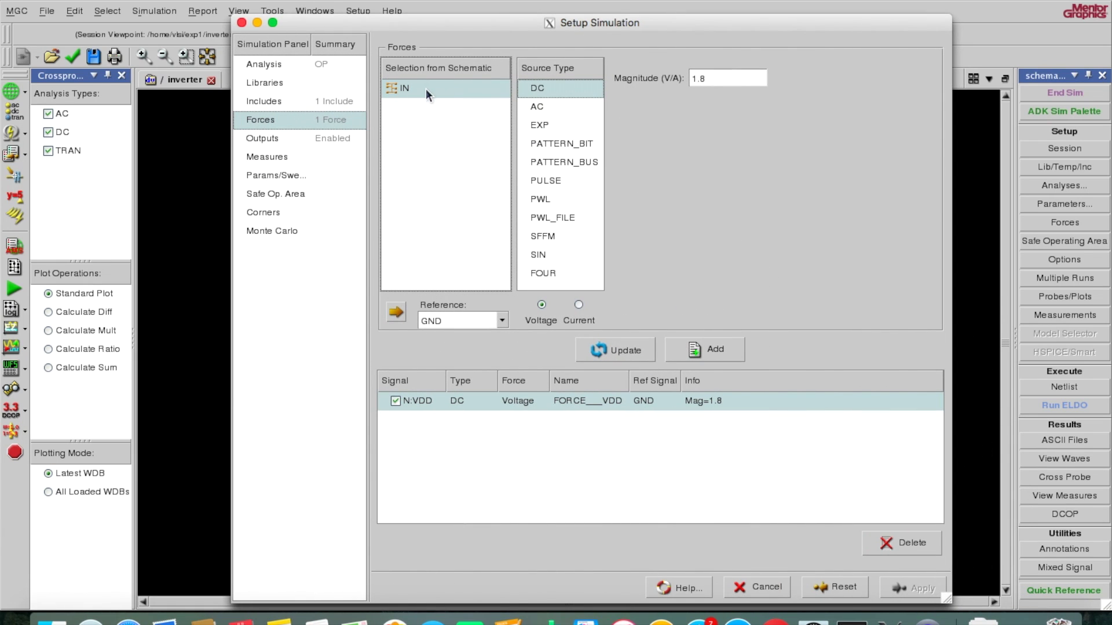
left_click(728, 80)
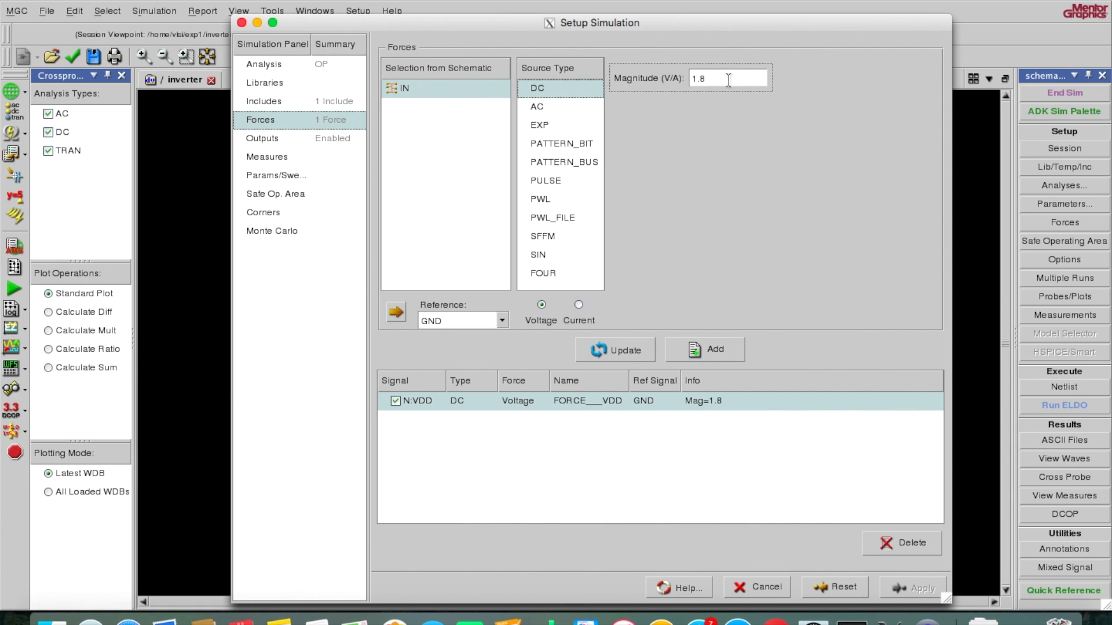
key("BackSpace")
key("BackSpace")
left_click(727, 353)
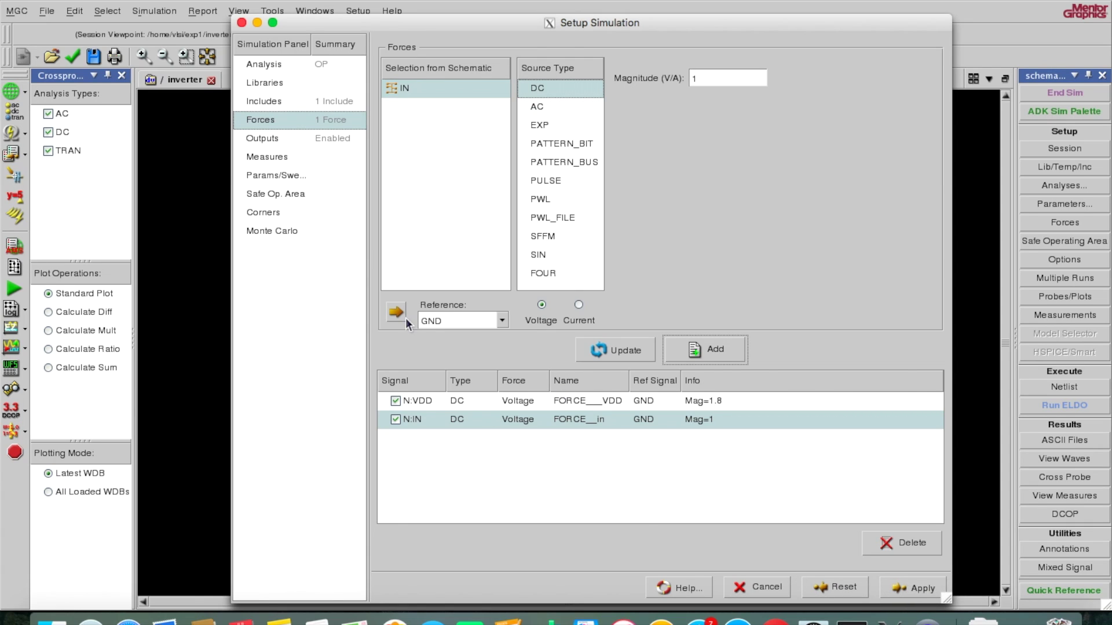
Open the Outputs settings of the simulation setup and select the inverter's output net in the schematic as the signal.
left_click(267, 139)
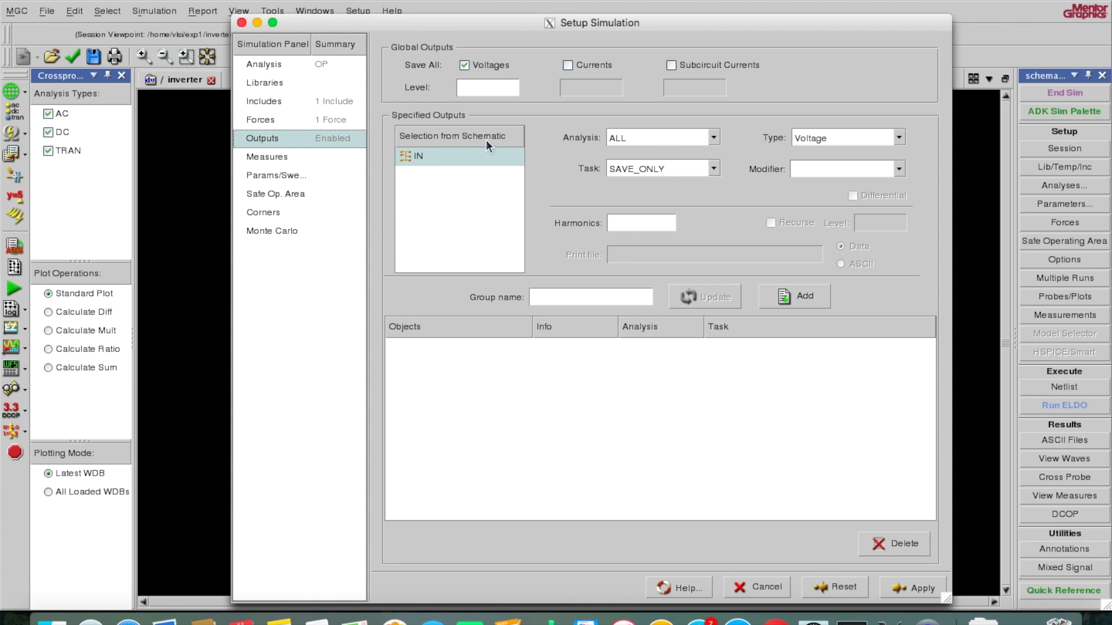
left_click(463, 181)
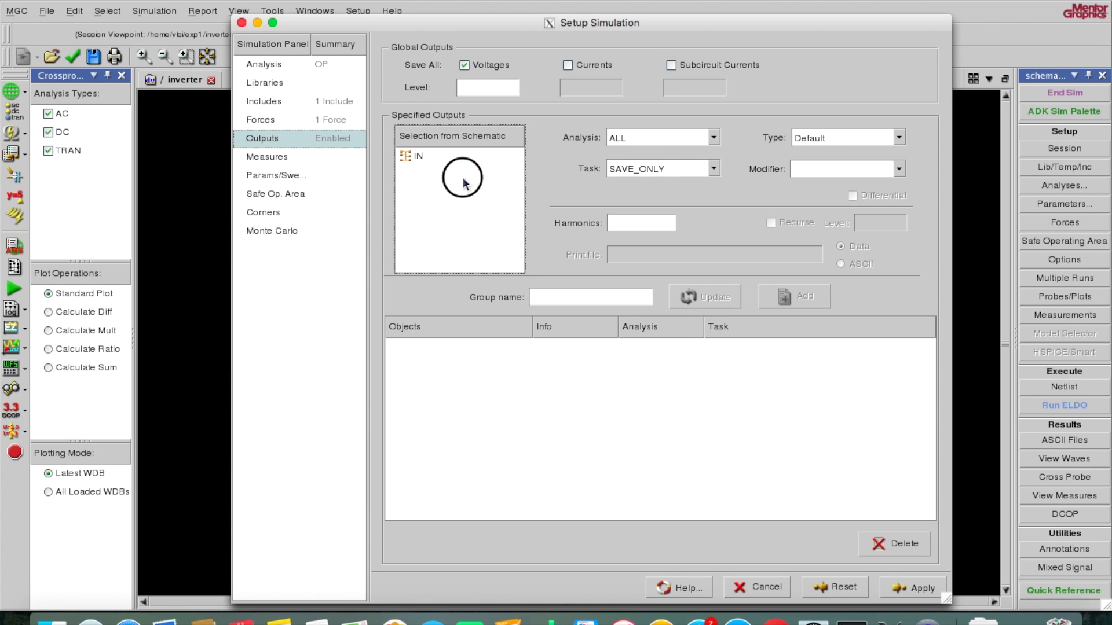
left_click(257, 22)
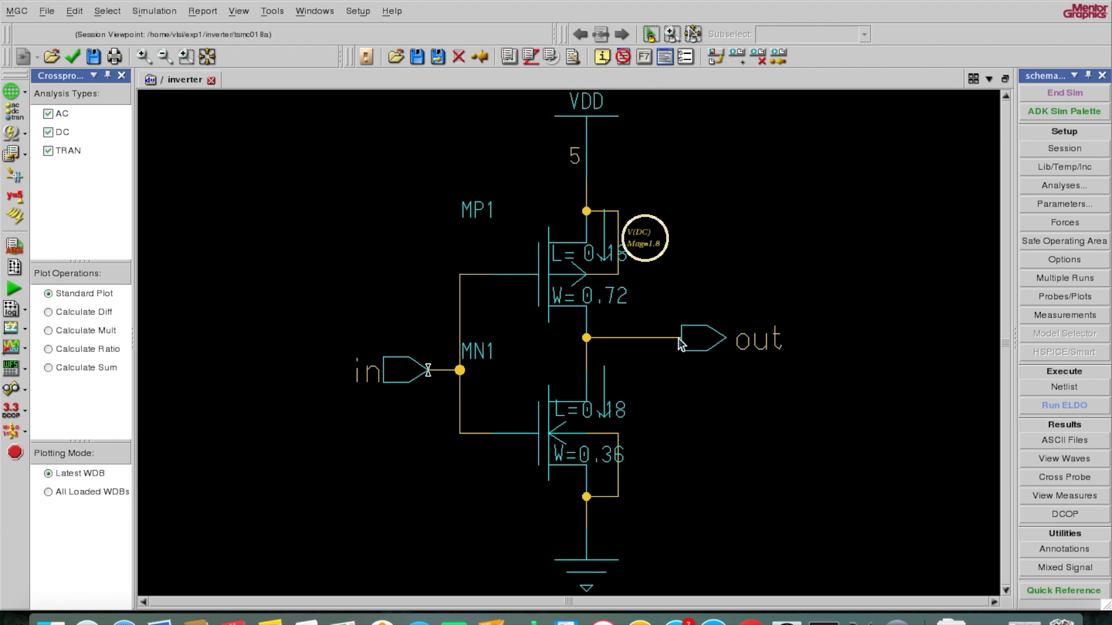
left_click(687, 343)
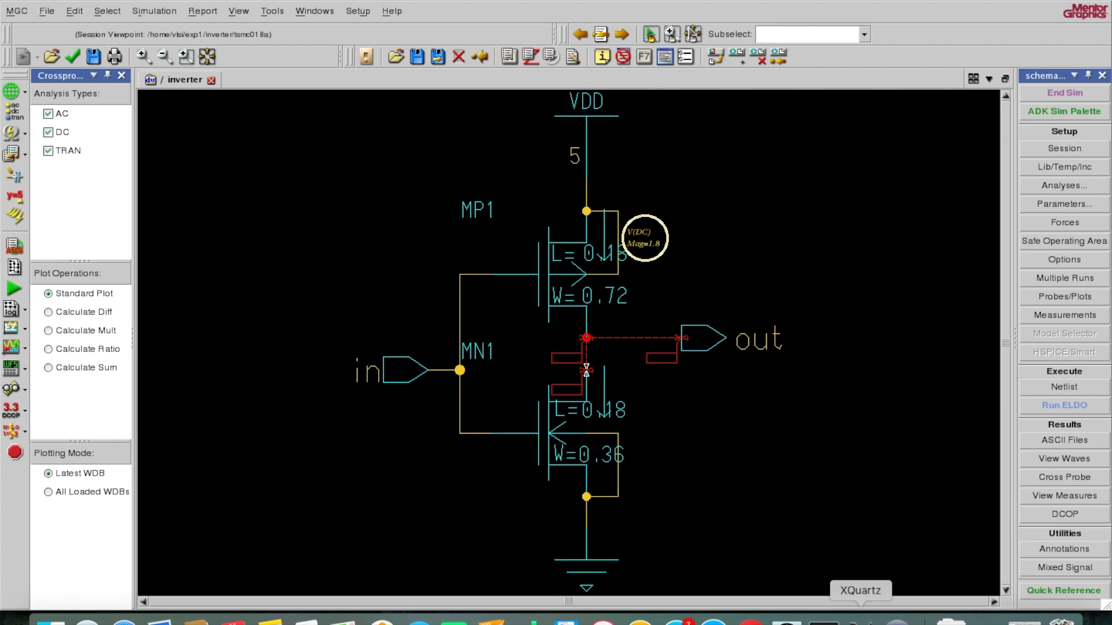
right_click(861, 619)
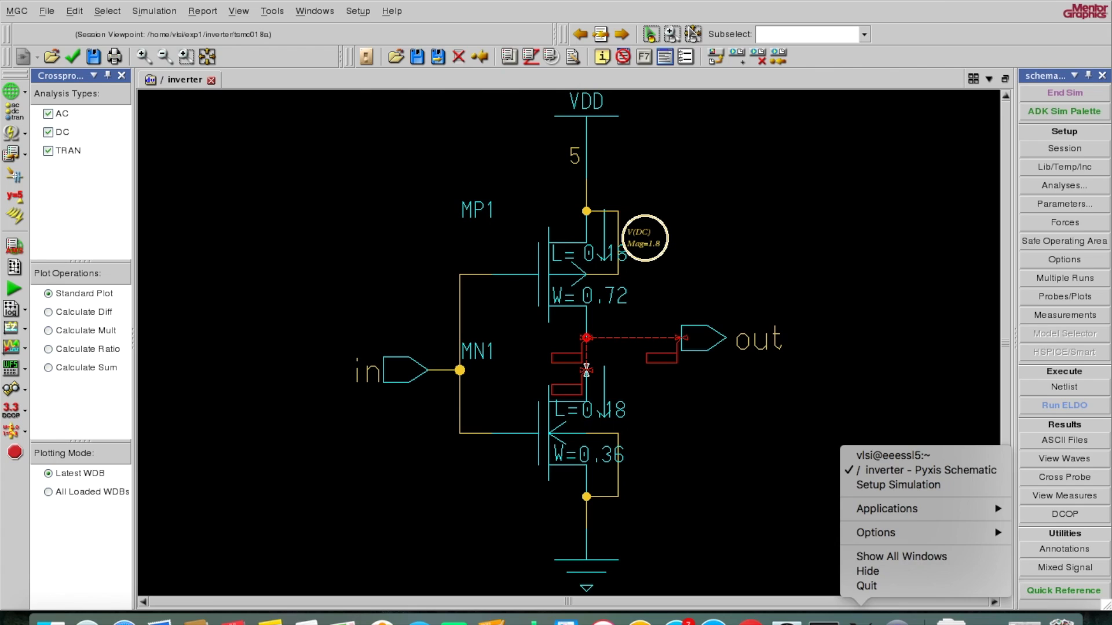
left_click(910, 485)
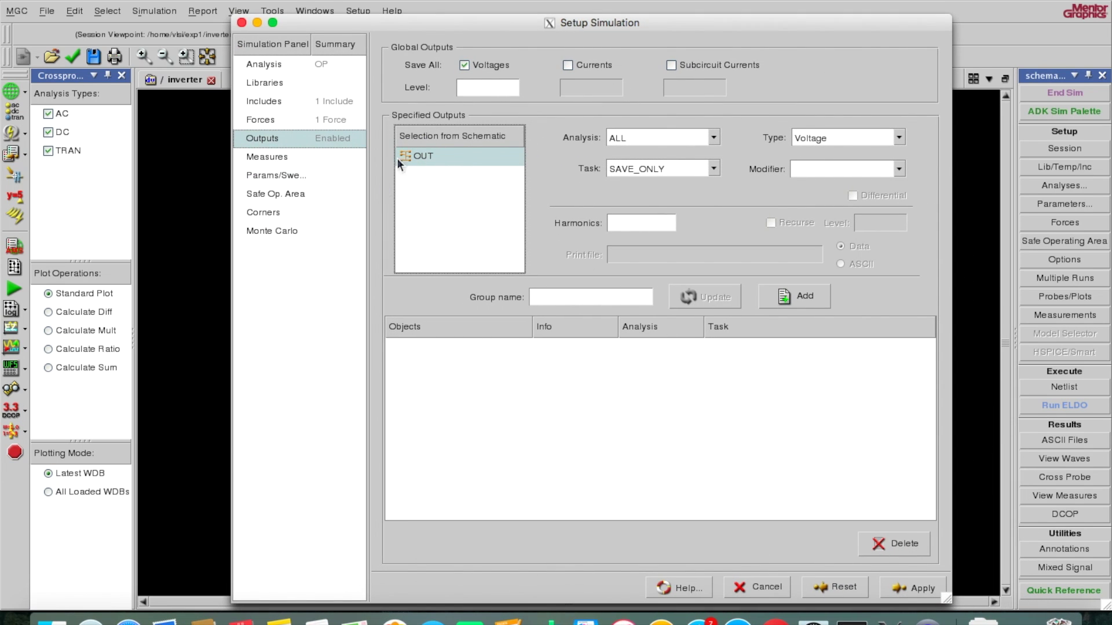
Add the OUT voltage as an output with analysis ALL and task PLOT, and apply it.
left_click(699, 140)
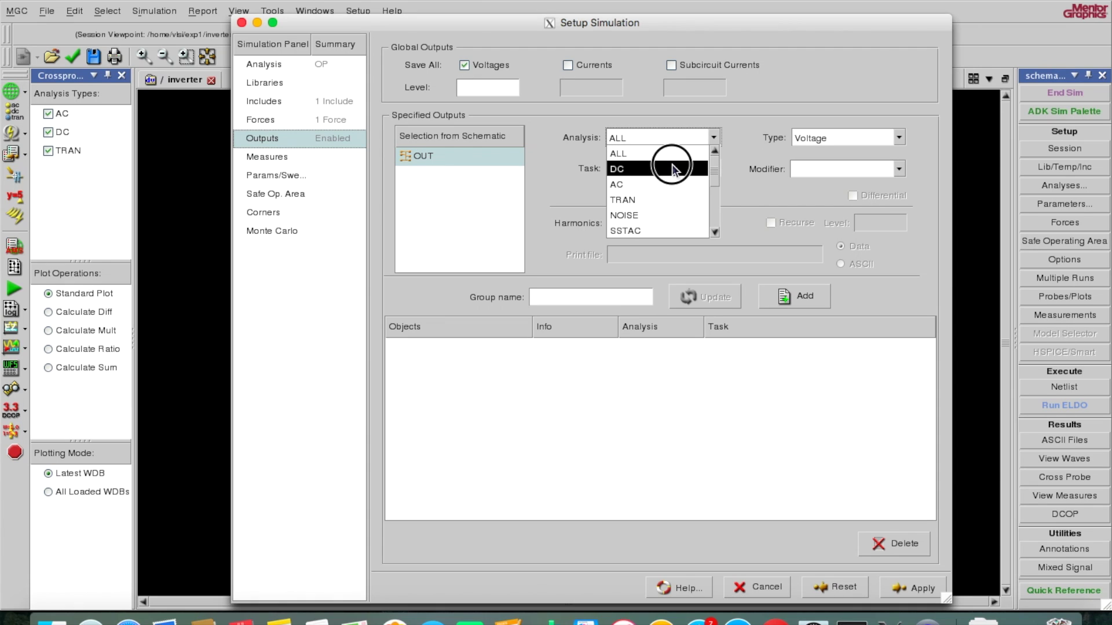
left_click(672, 168)
left_click(691, 137)
left_click(669, 153)
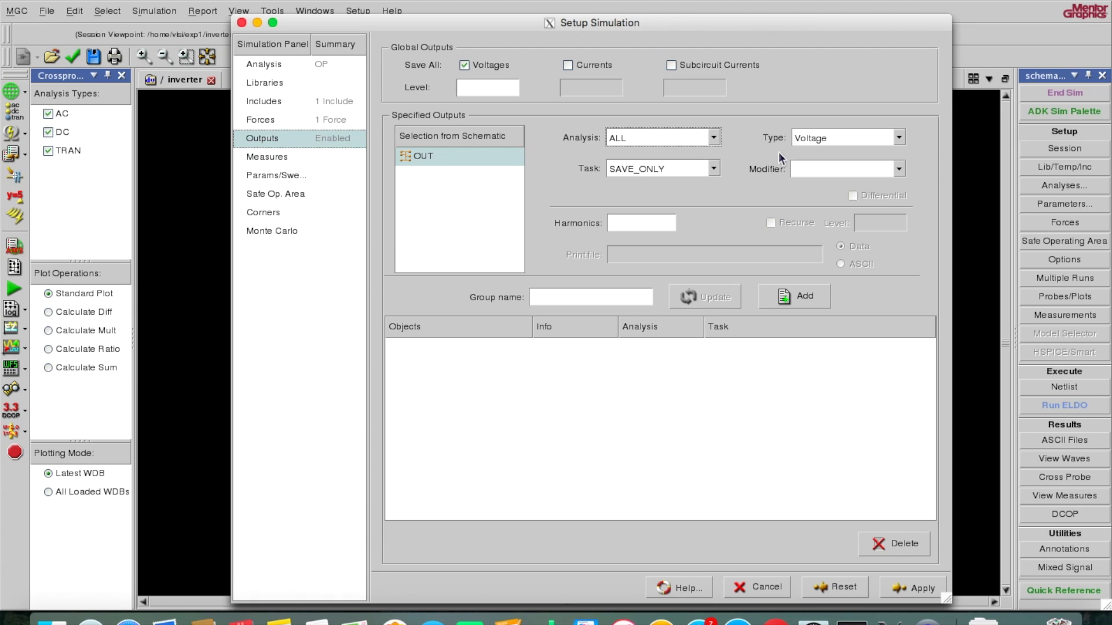
left_click(699, 169)
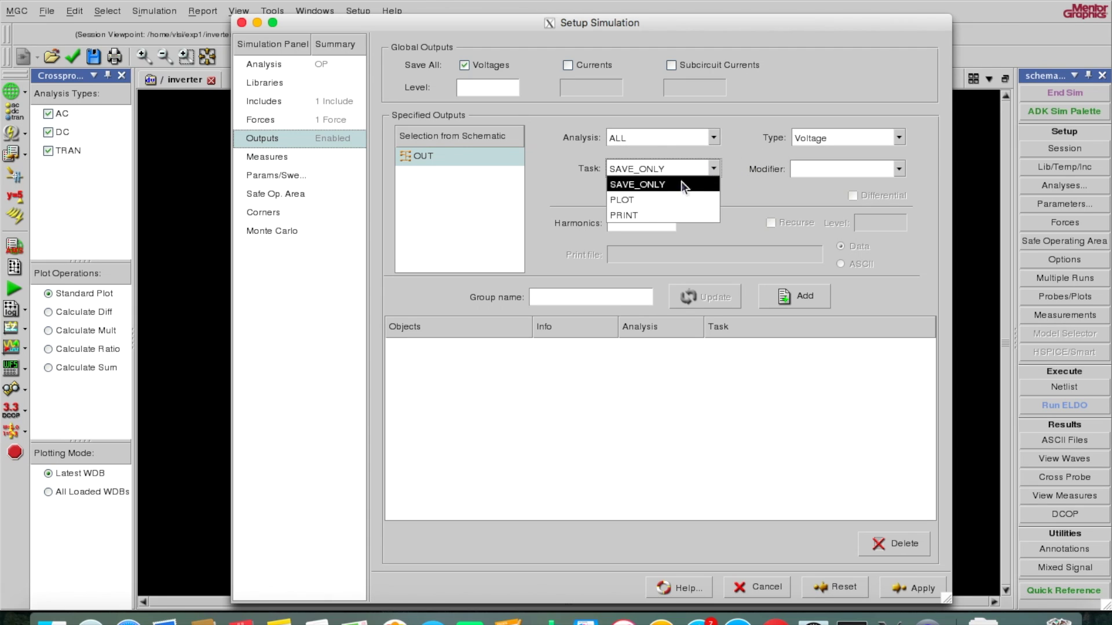
left_click(662, 196)
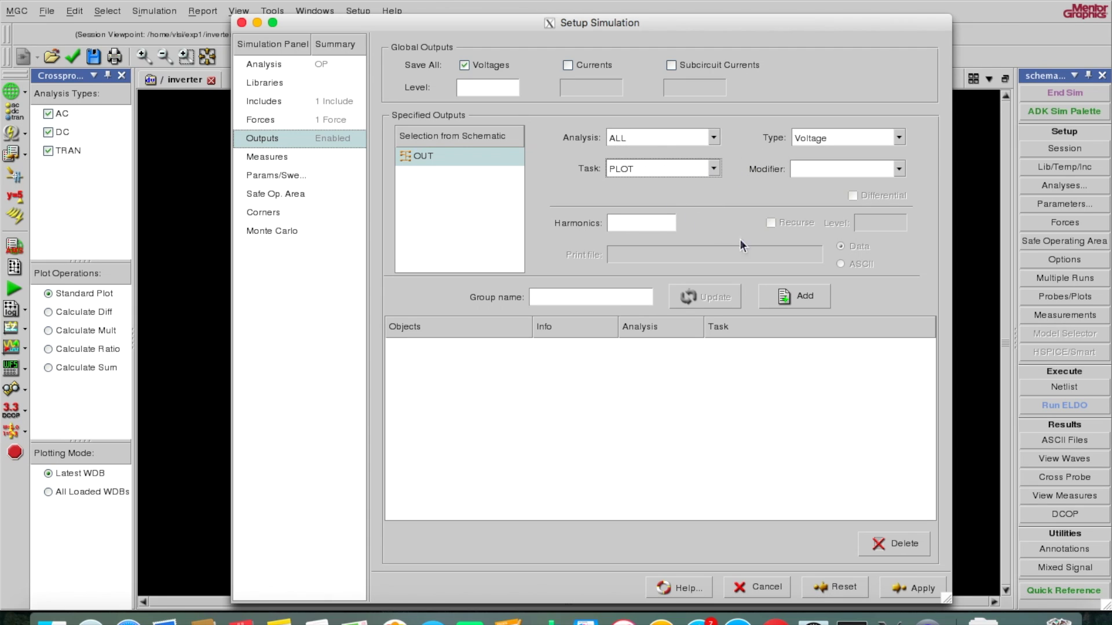
left_click(794, 297)
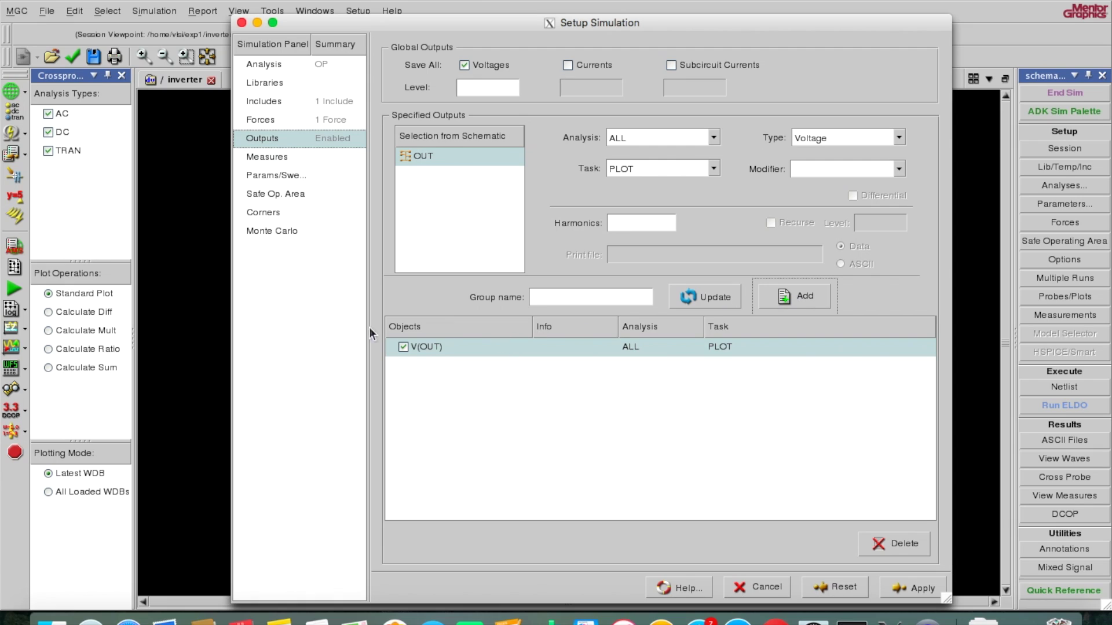
left_click(894, 595)
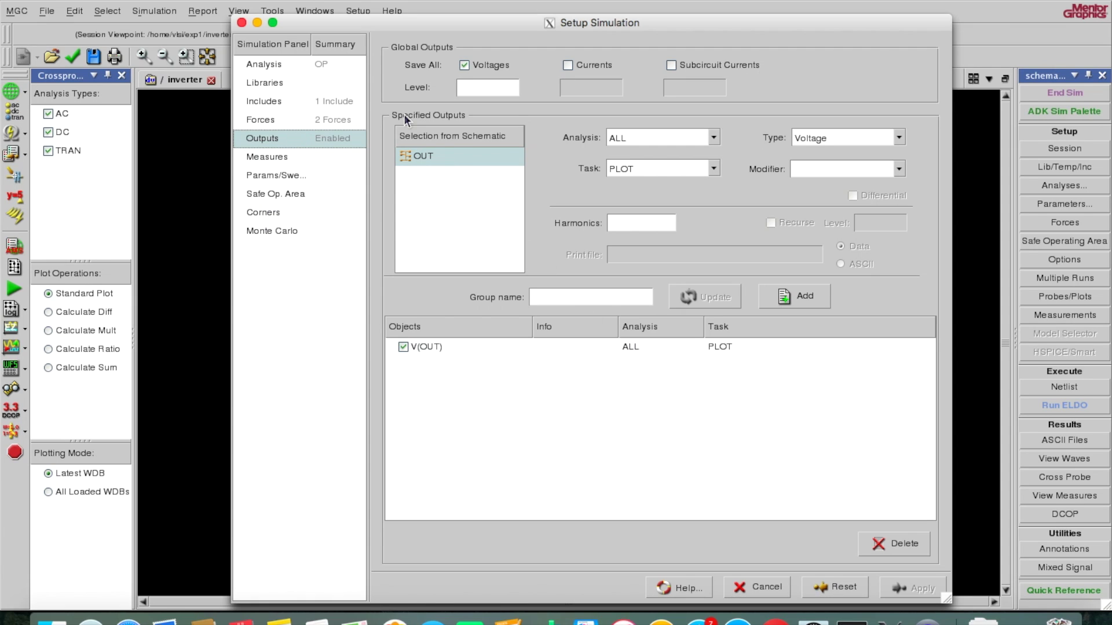
Start Draw on My Screen EZ, dismissing its web page and startup message.
key("F4")
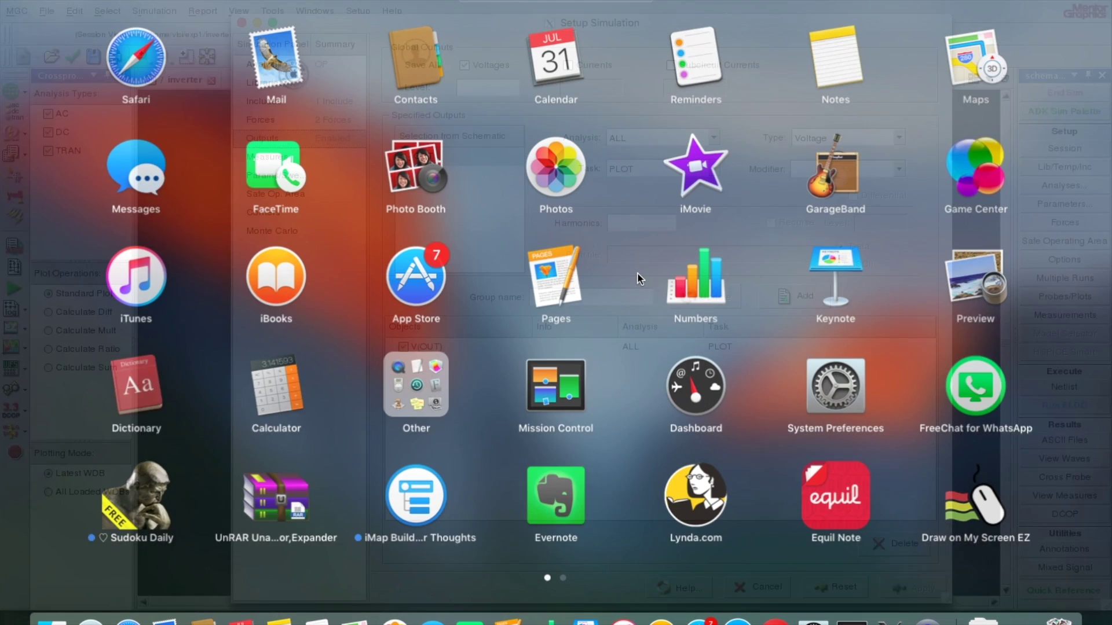
key("Escape")
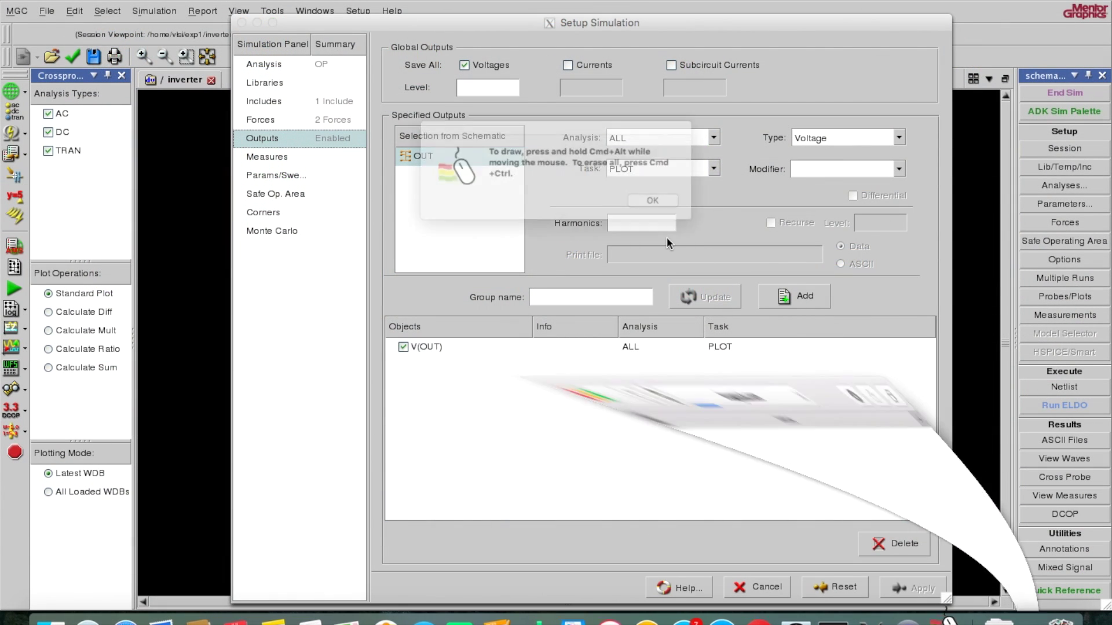
left_click(184, 187)
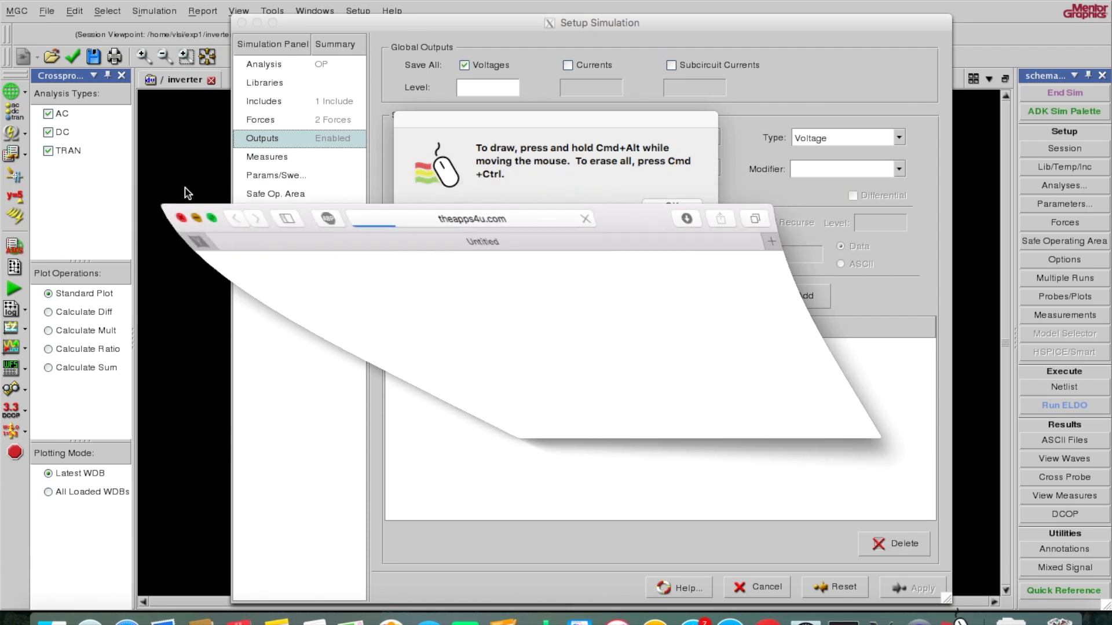
left_click(674, 206)
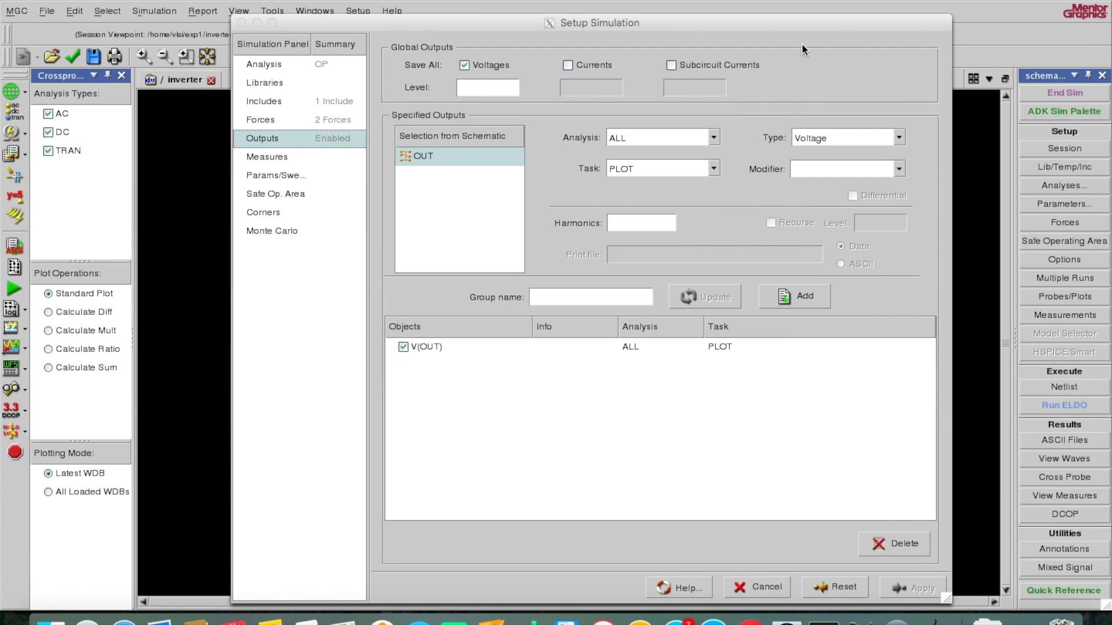
Sketch the inverter's voltage transfer curve freehand over the screen, with axes labelled Vo and Vi.
left_click_drag(783, 193, 930, 188)
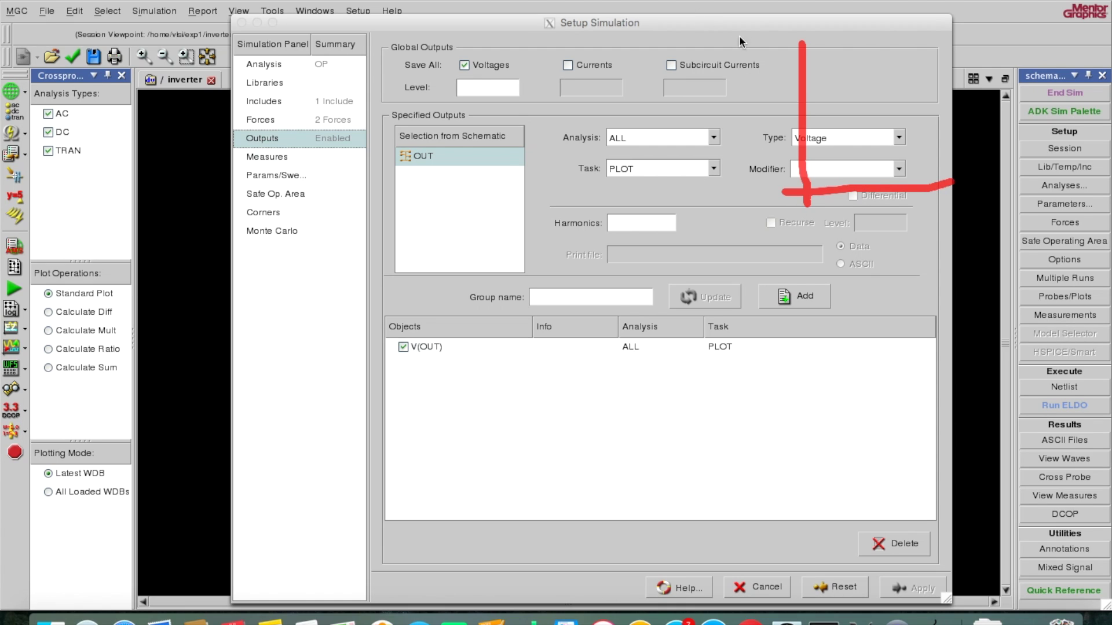
mouse_move(743, 24)
left_mouse_down()
mouse_move(760, 49)
mouse_move(773, 2)
mouse_move(782, 39)
left_mouse_up()
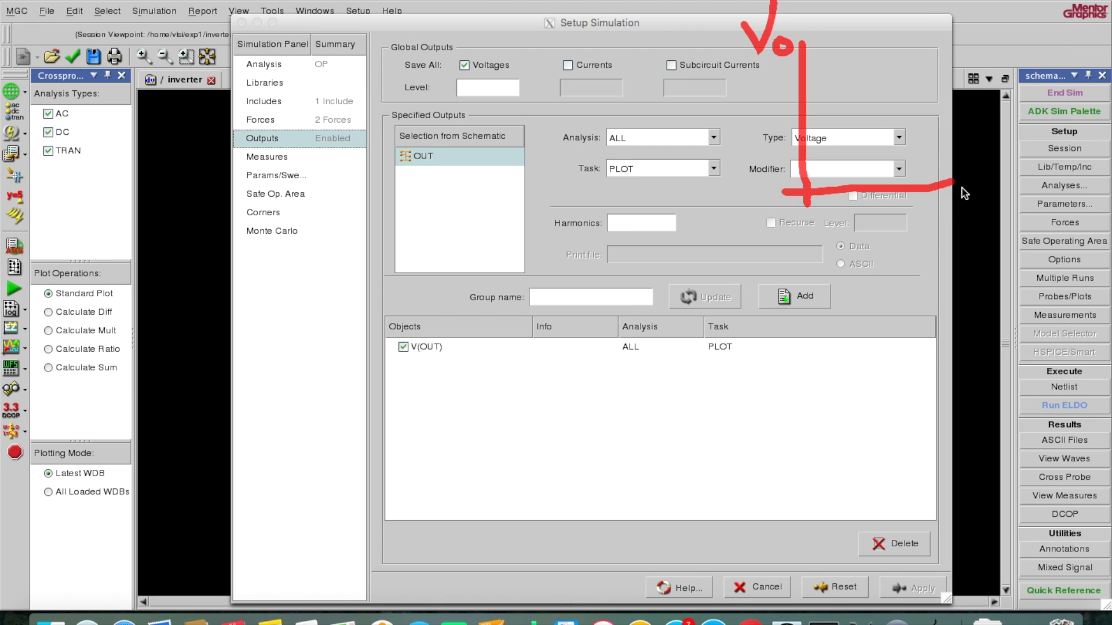
left_click_drag(940, 228, 953, 184)
left_click(954, 221)
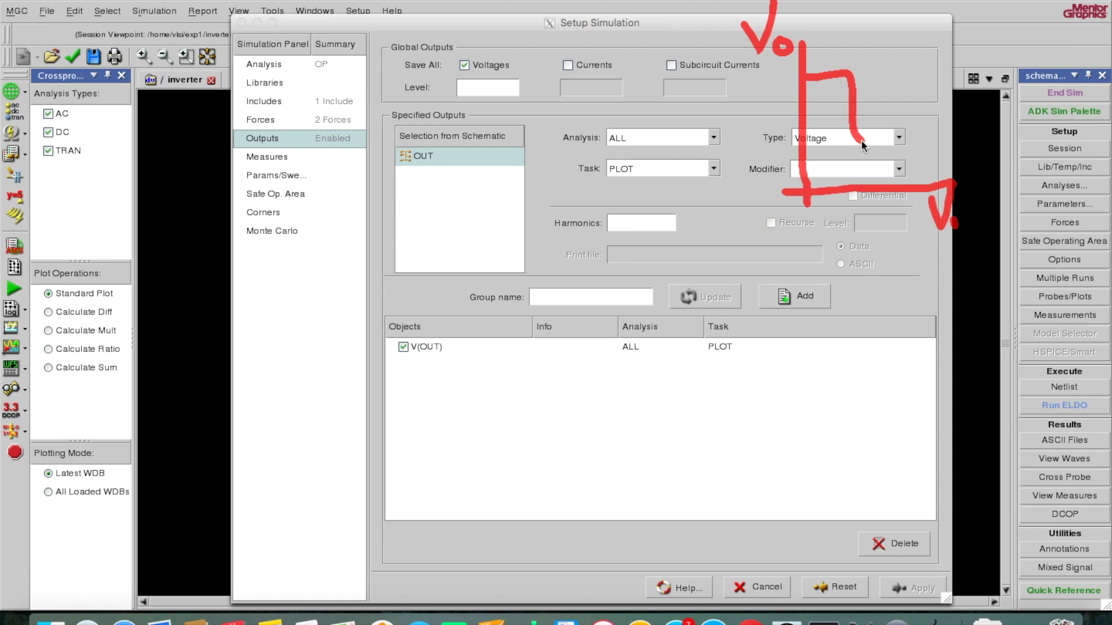
left_click_drag(902, 181, 916, 181)
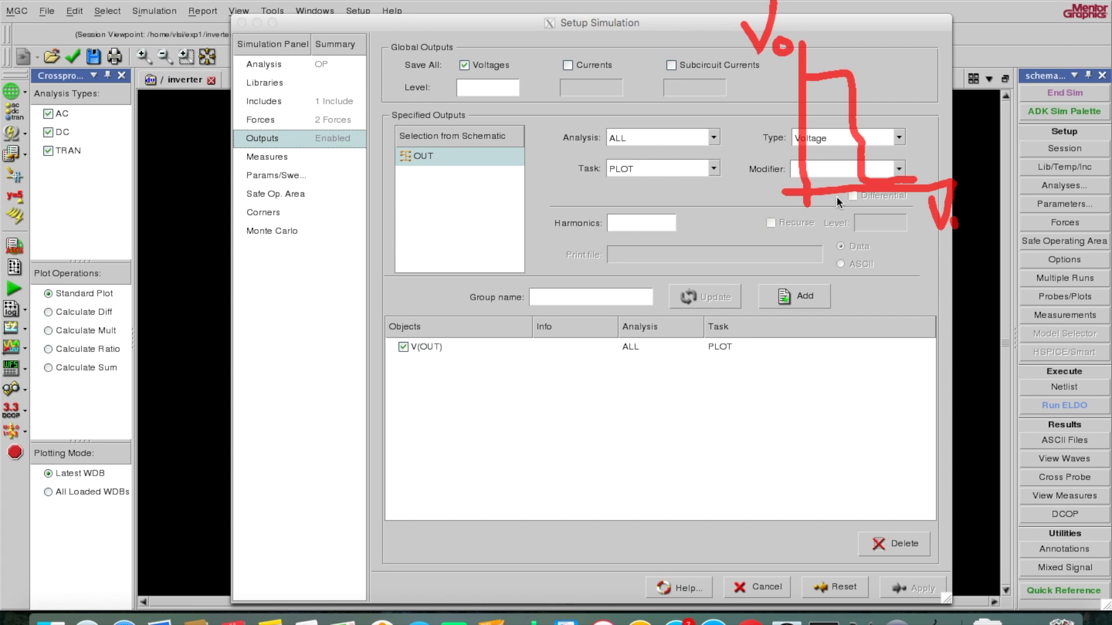
Quit the screen drawing tool to clear the sketch, and return to the Setup Simulation window.
left_click(257, 22)
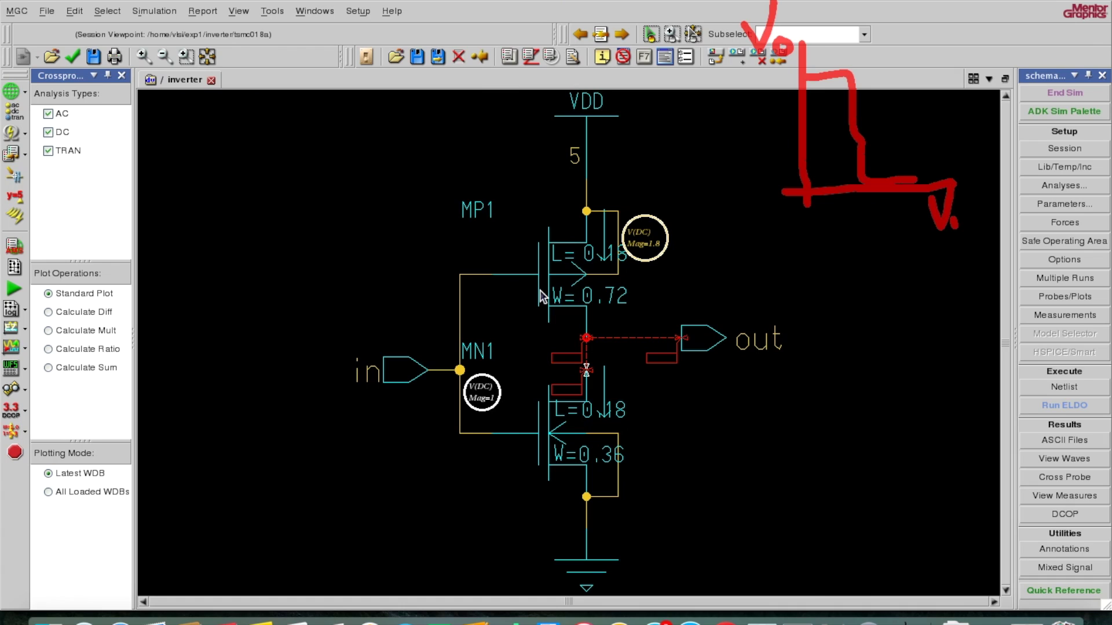
right_click(903, 614)
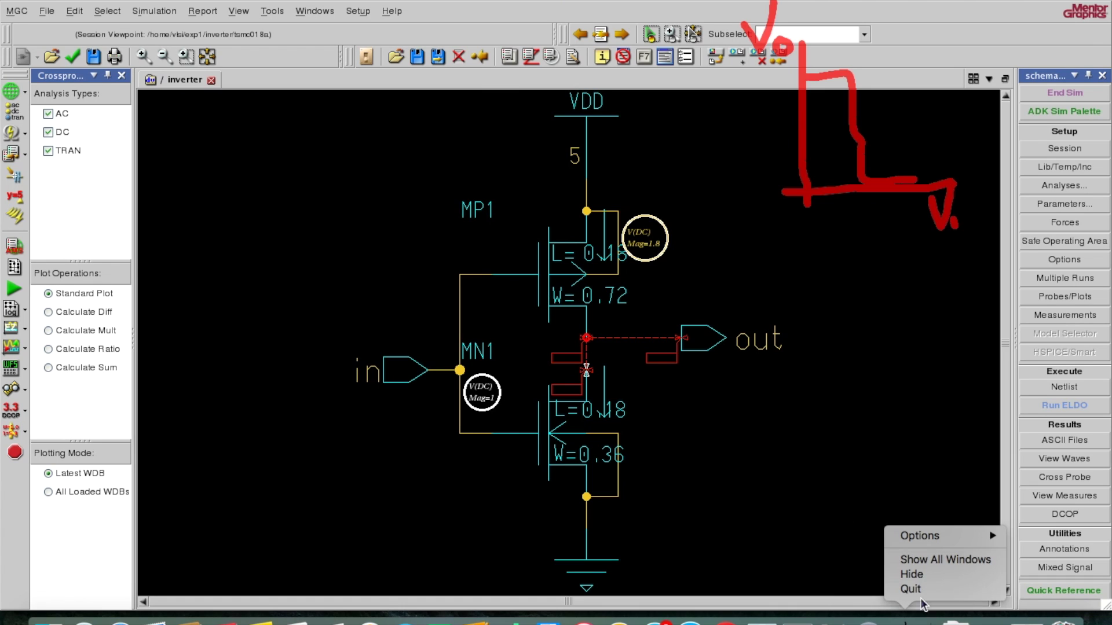
left_click(898, 588)
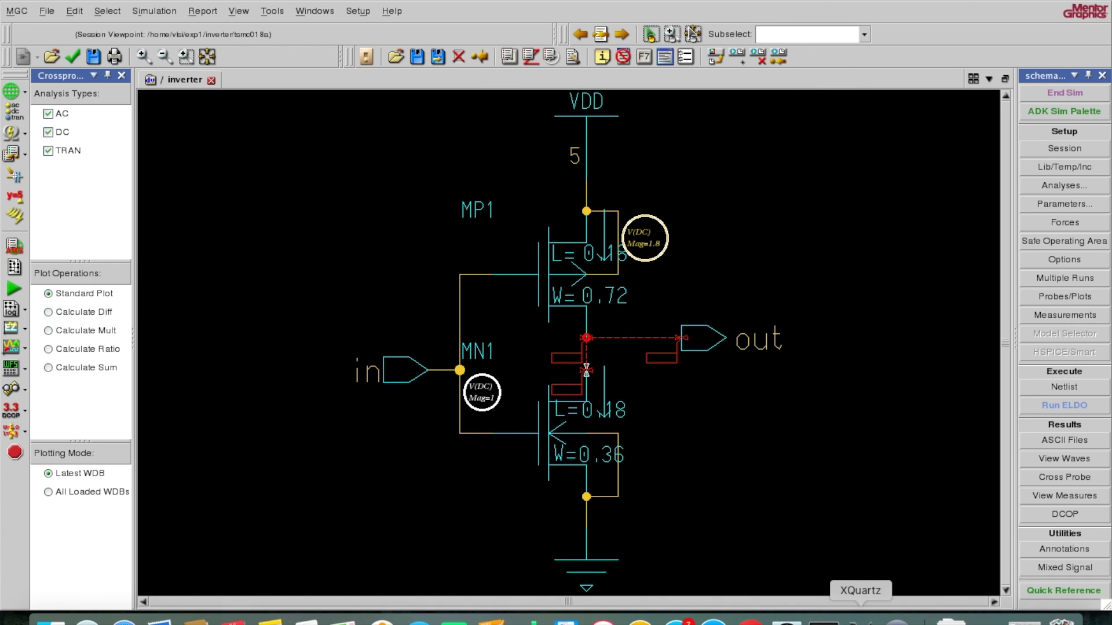
right_click(860, 618)
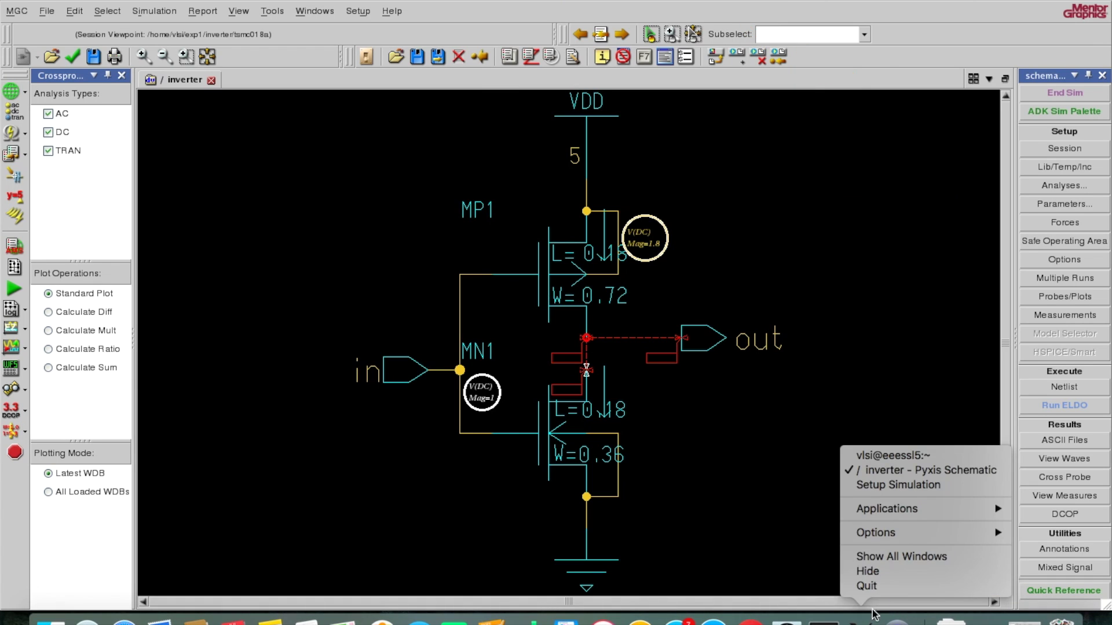
left_click(912, 489)
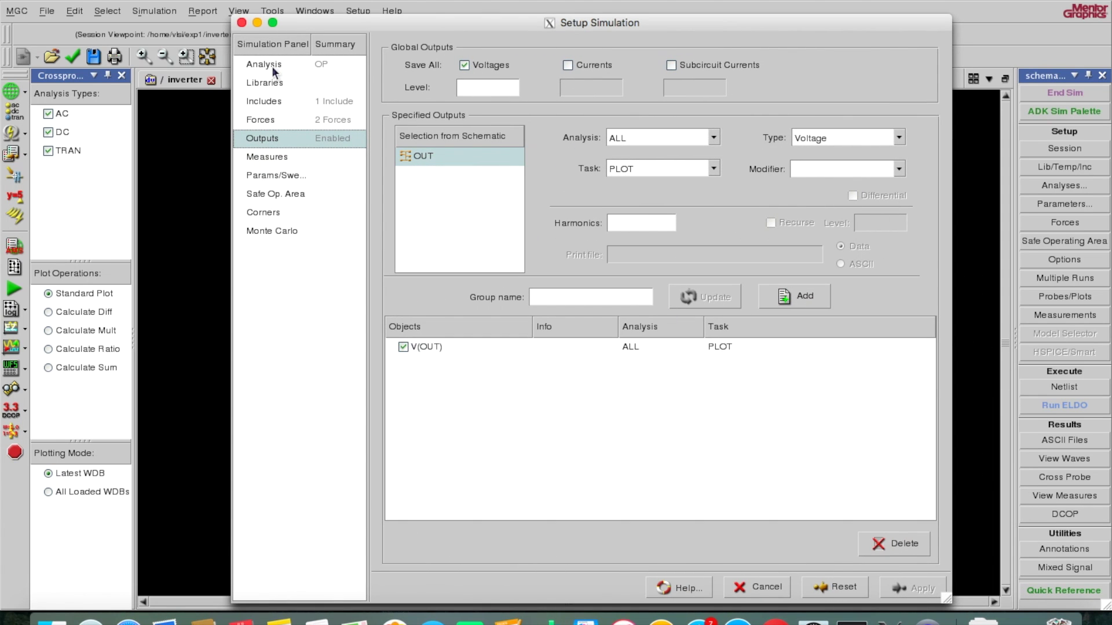
Enable DC analysis with a Source (Force) sweep and choose the DC force on the IN net as its source.
left_click(272, 66)
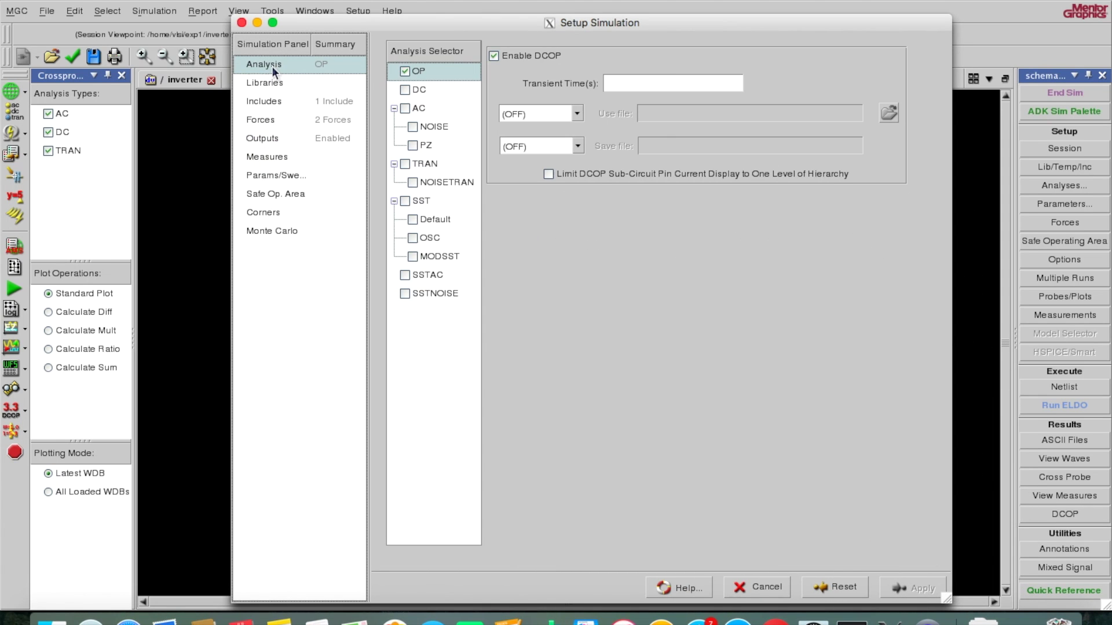
left_click(405, 90)
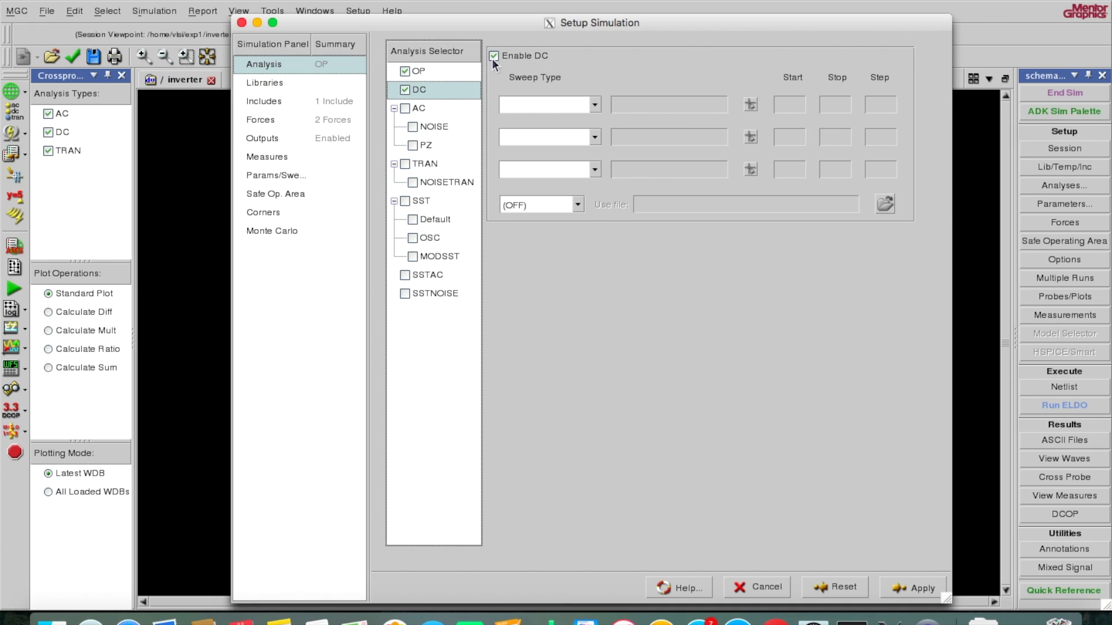
left_click(592, 103)
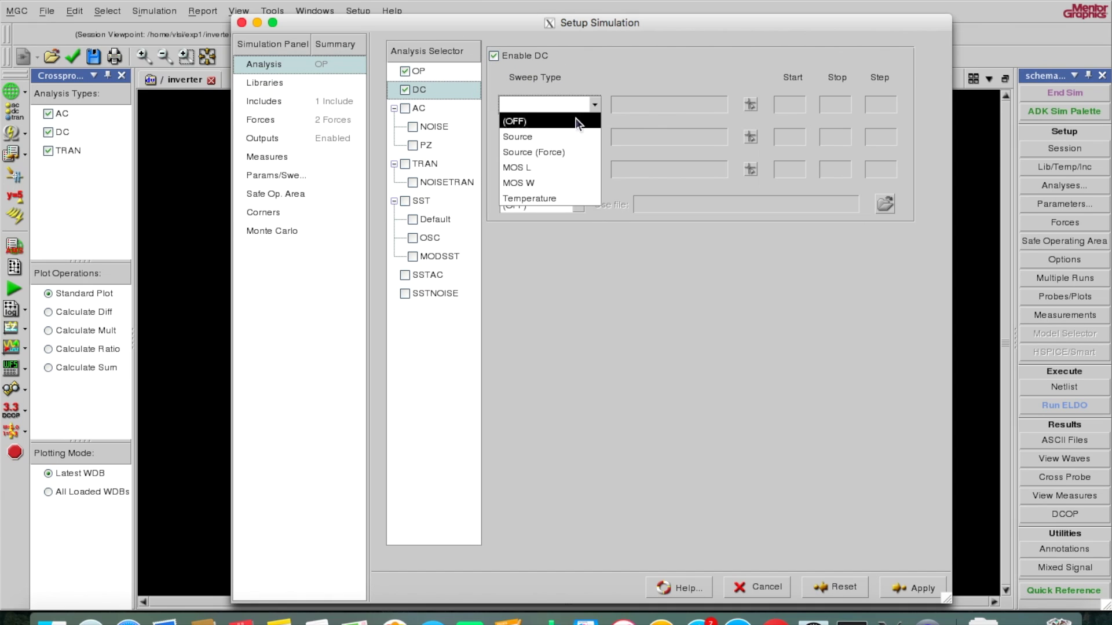
left_click(558, 151)
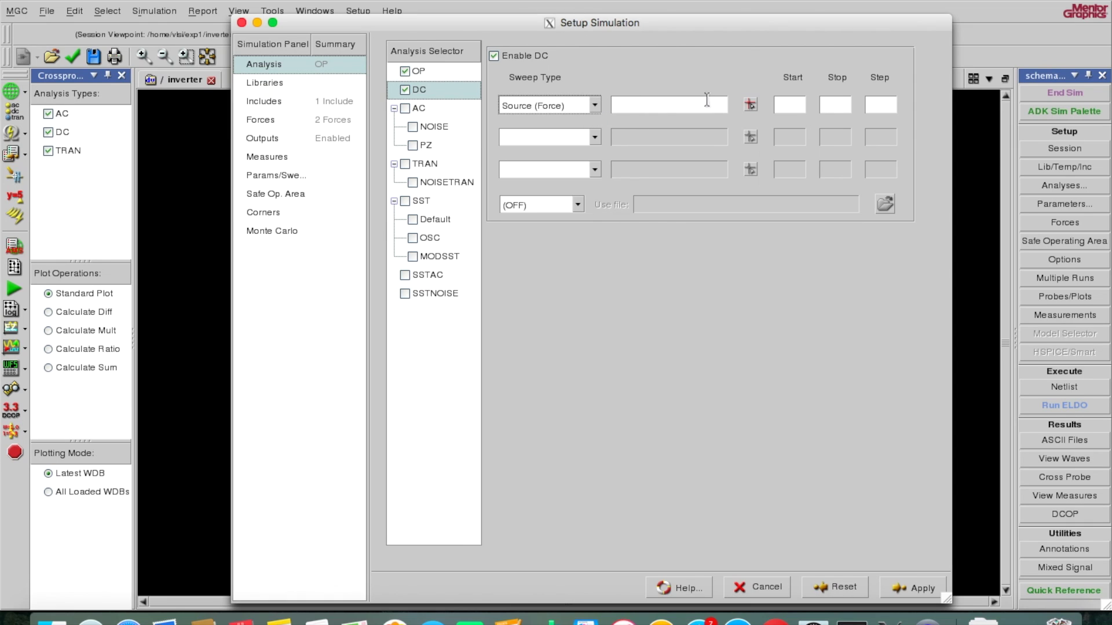
left_click(750, 104)
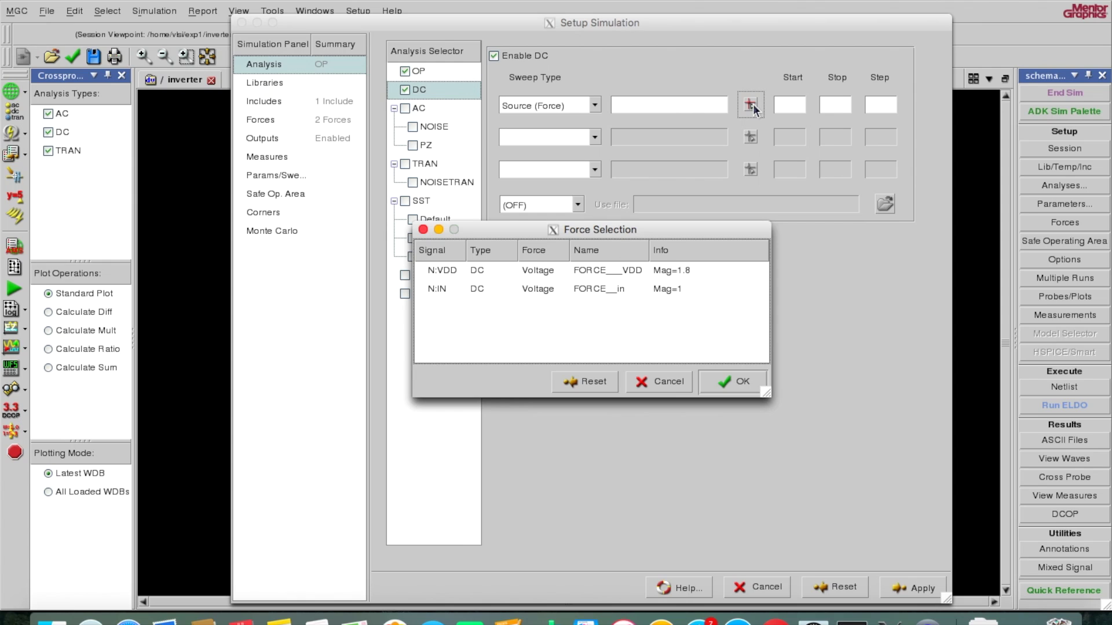
left_click(443, 288)
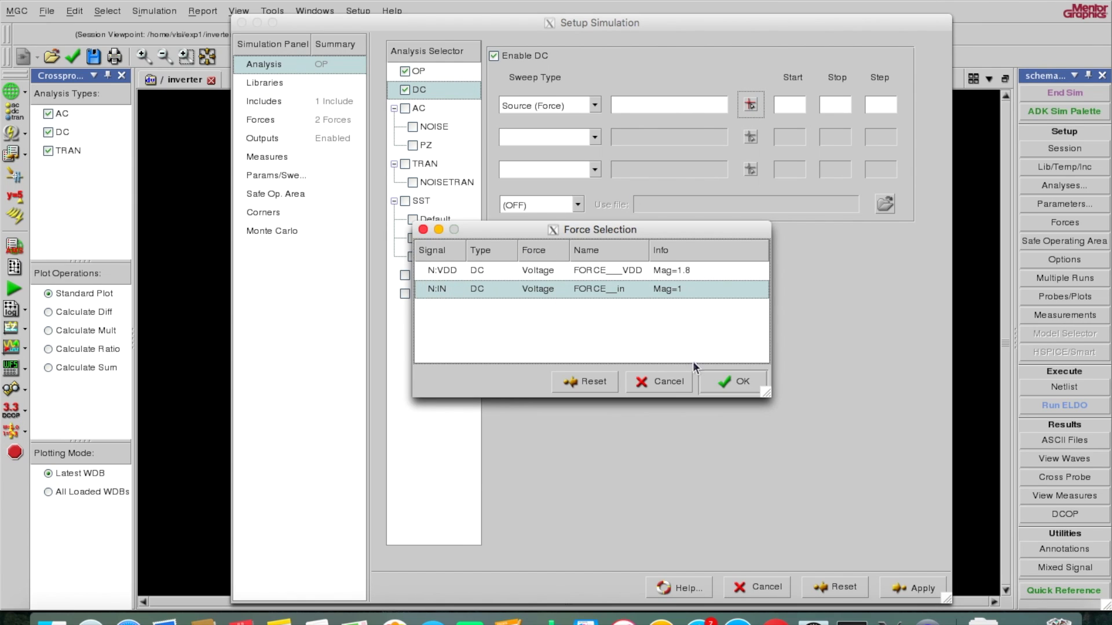
left_click(734, 381)
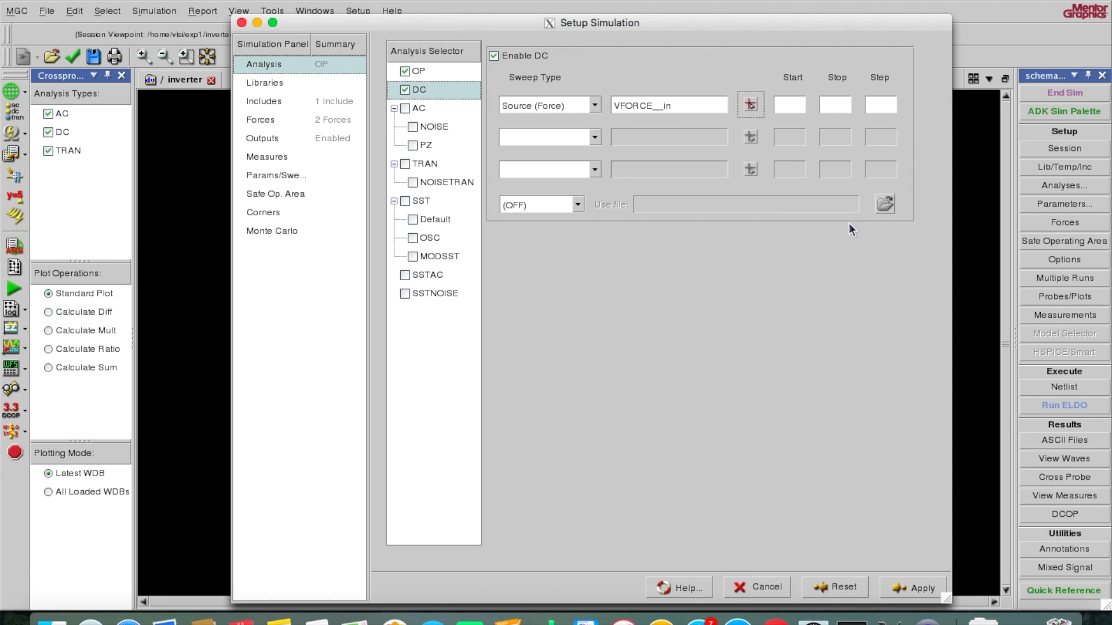
Set the DC sweep to start at 0, stop at 1.8 and step by 0.01, and apply it.
left_click(797, 104)
type("0")
key("Tab")
type("1.8")
left_click(874, 102)
type("0.01")
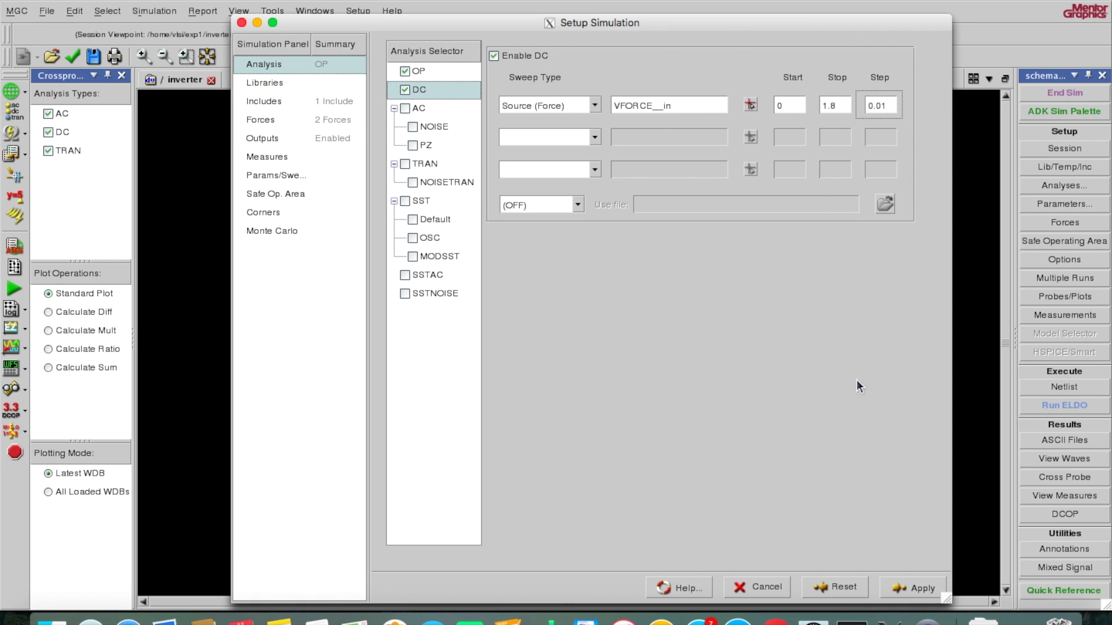
left_click(908, 588)
Close the simulation setup and run the simulation of the inverter.
left_click(242, 24)
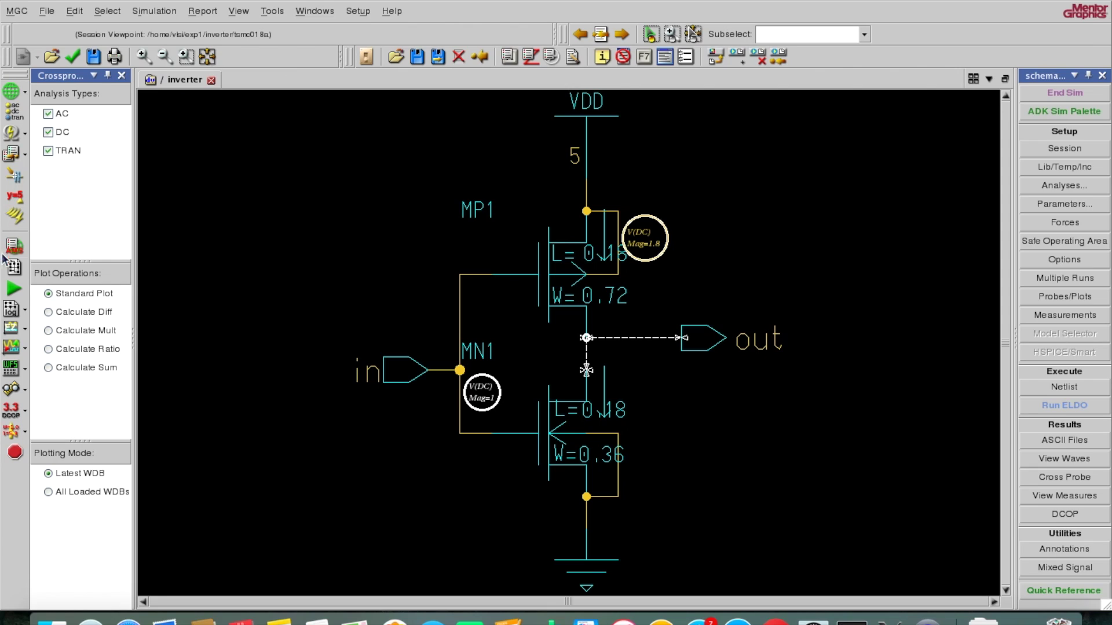
left_click(13, 290)
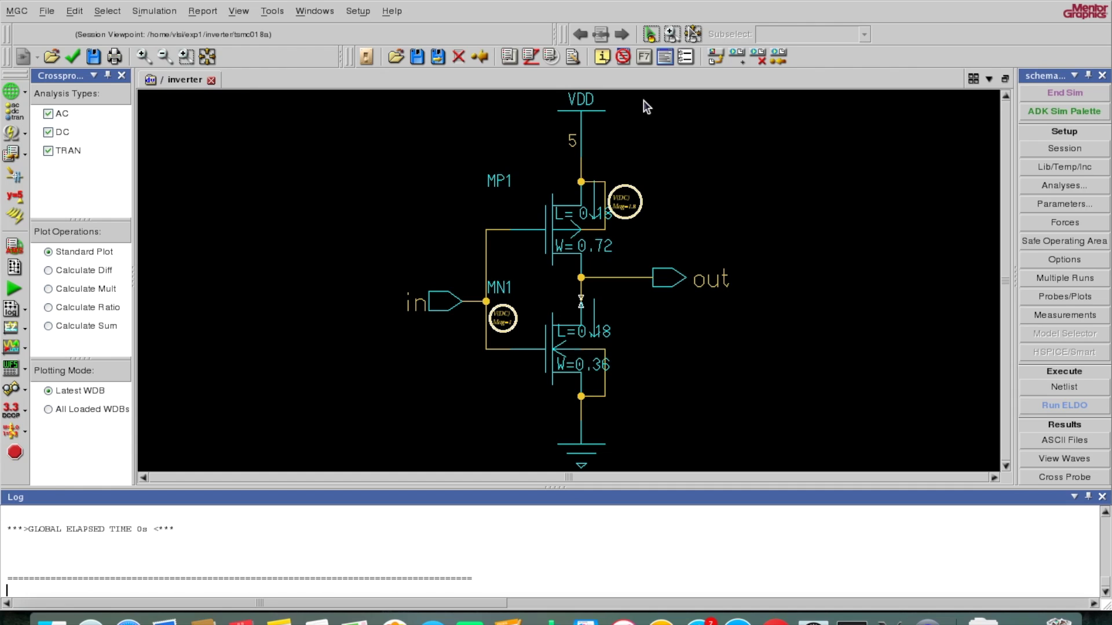
End the simulation session, check and save the inverter schematic, and close the check report.
left_click(1055, 92)
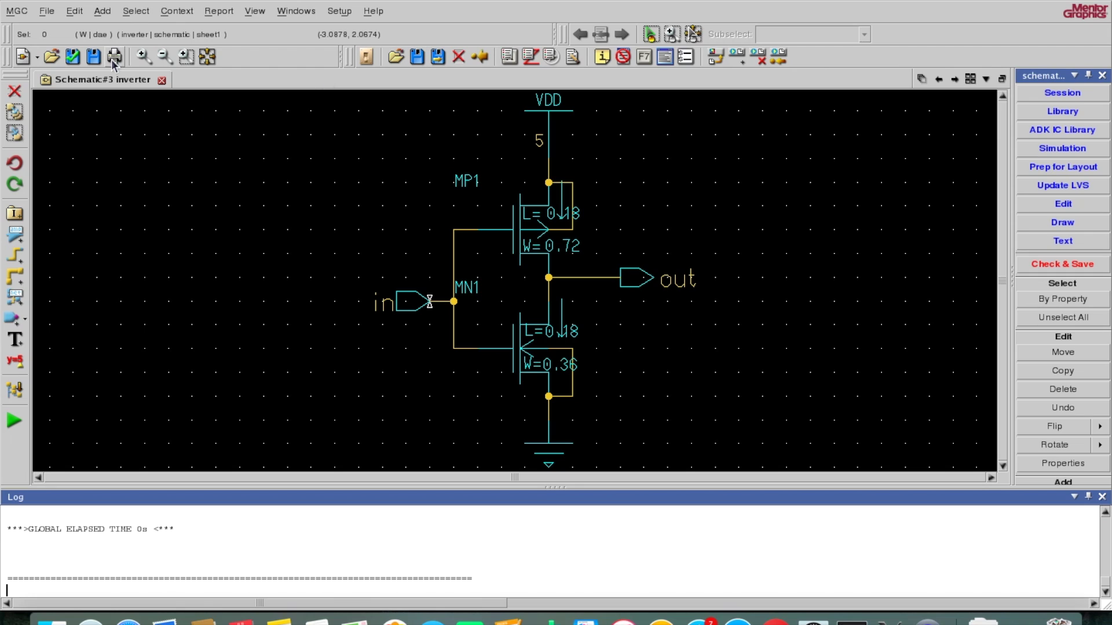
left_click(73, 58)
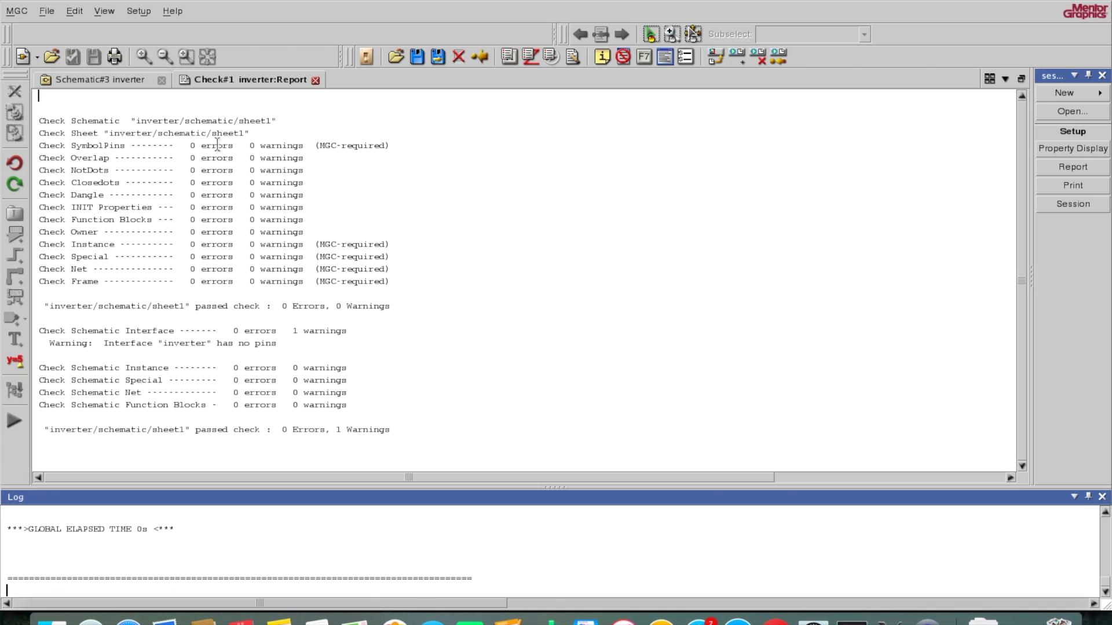
left_click(315, 80)
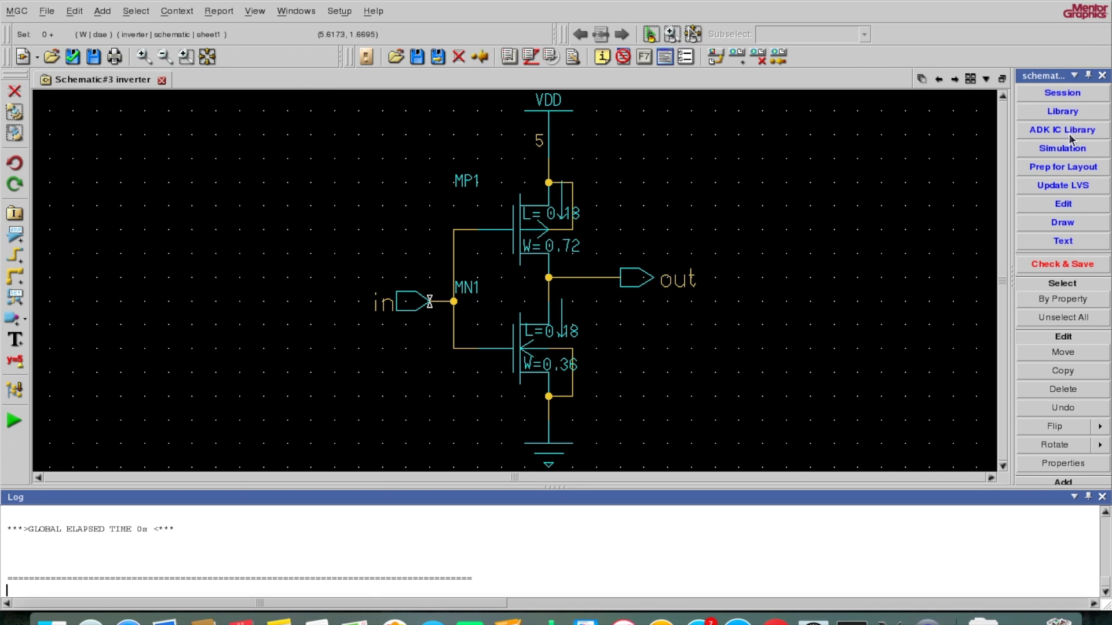
Re-enter simulation mode for the inverter and rerun the simulation.
left_click(1059, 148)
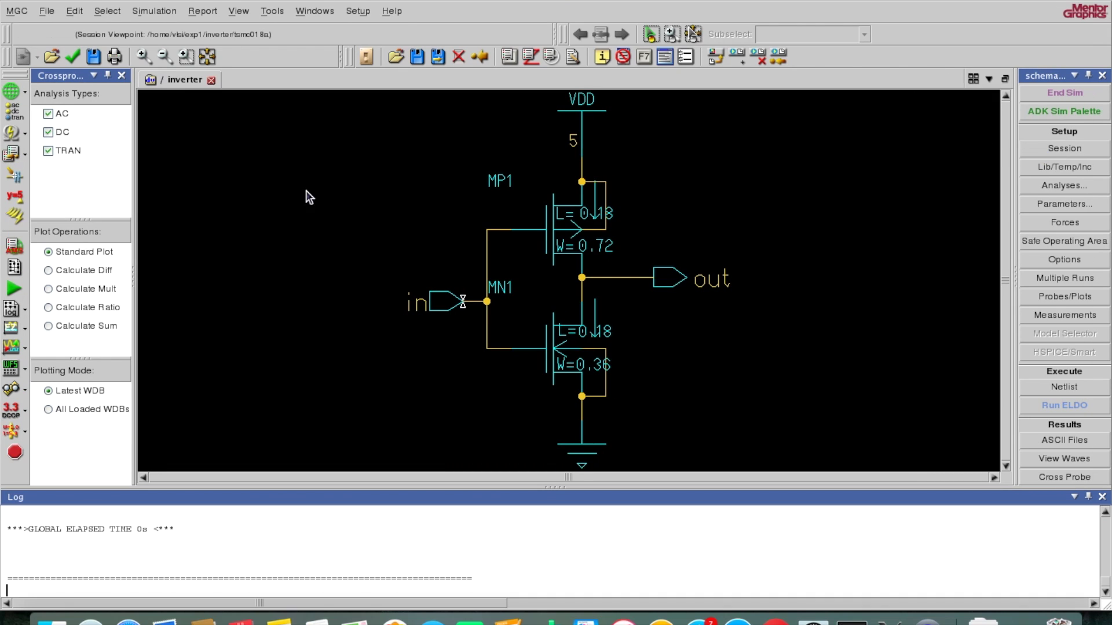
left_click(15, 291)
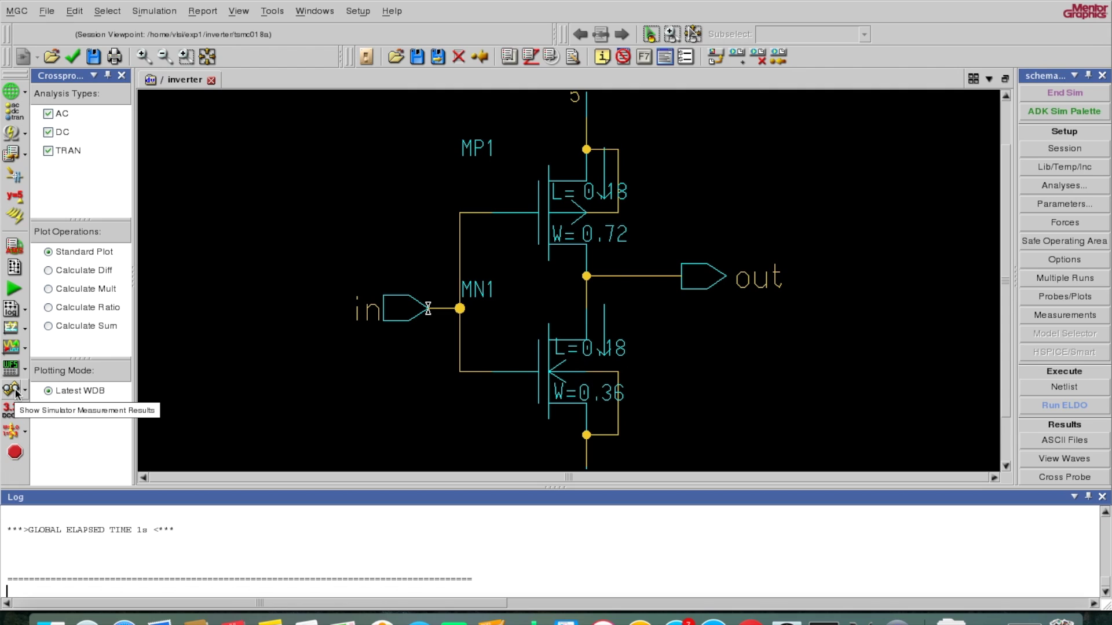
Open the simulation results in a maximized EZwave window and plot V(OUT) from the DC results of inverter_tsmc018a.
left_click(24, 391)
left_click(53, 390)
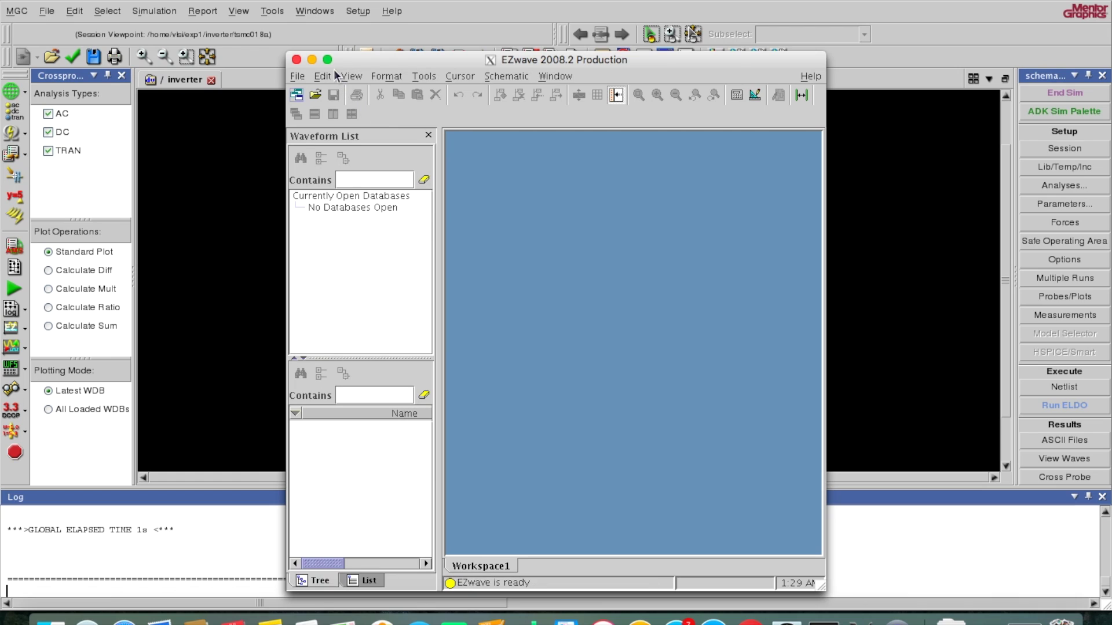
left_click(330, 59)
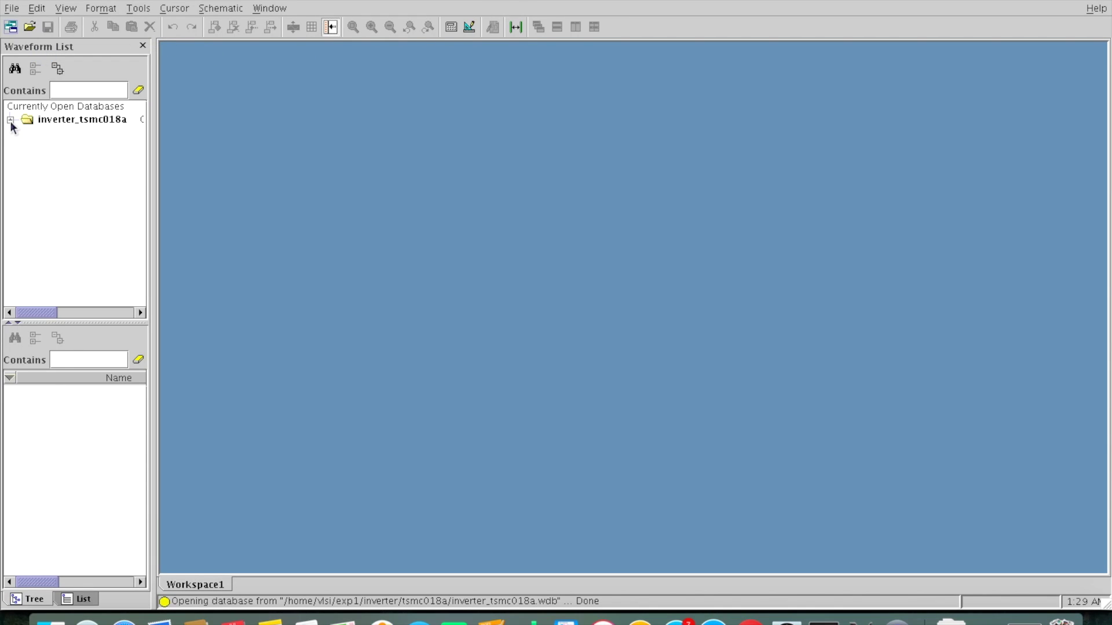
left_click(10, 120)
left_click(51, 139)
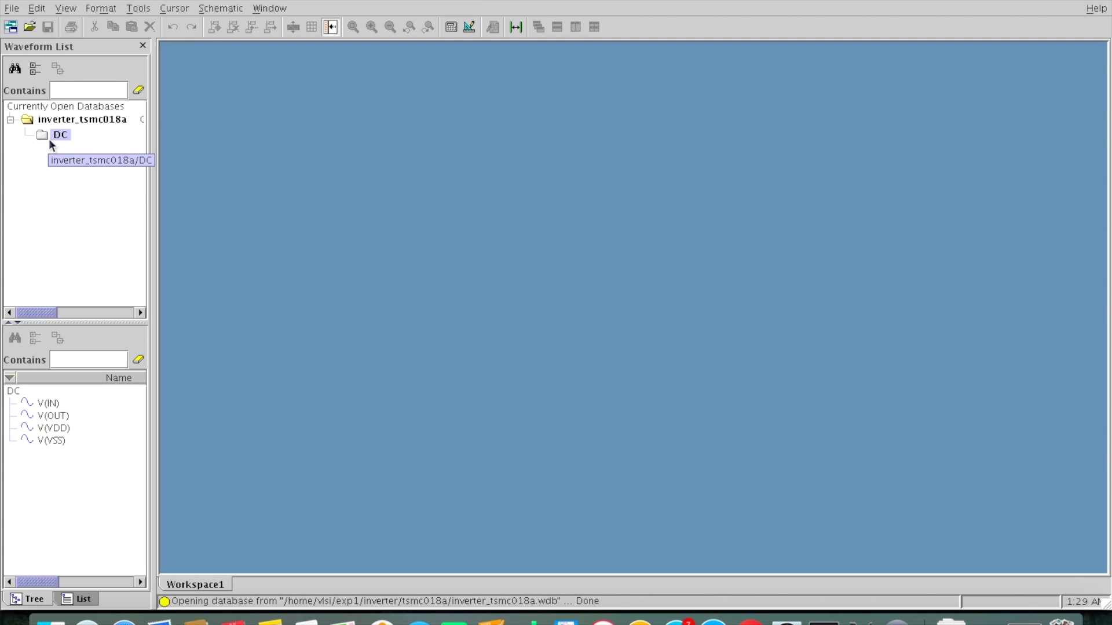
double_click(52, 418)
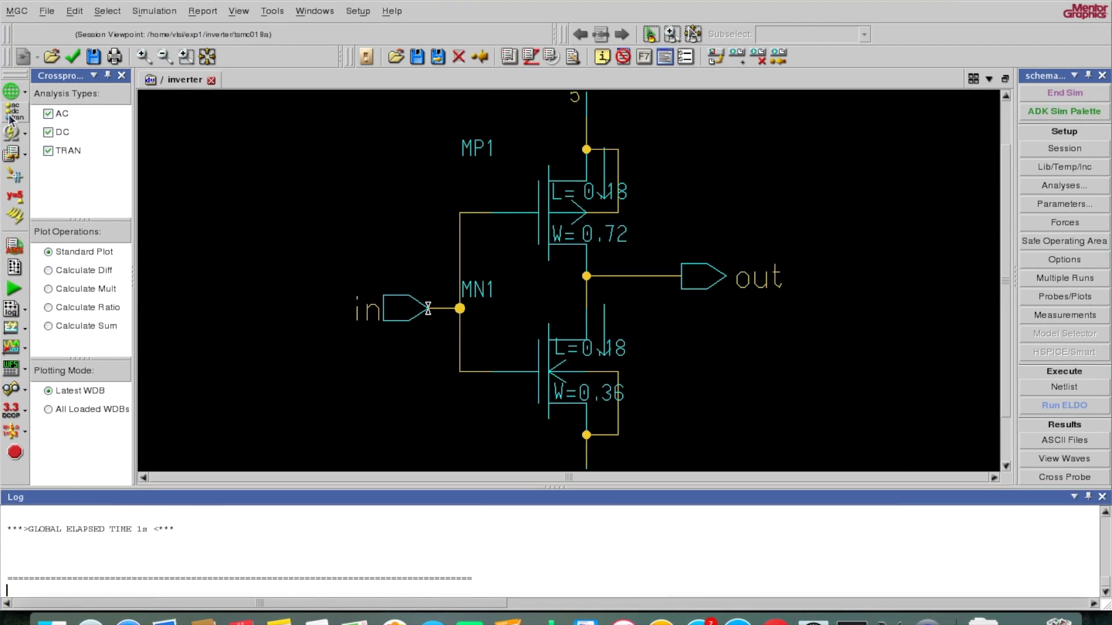
In Pyxis, enable TRAN analysis in the simulation setup and change the IN force's source type to PULSE.
left_click(12, 113)
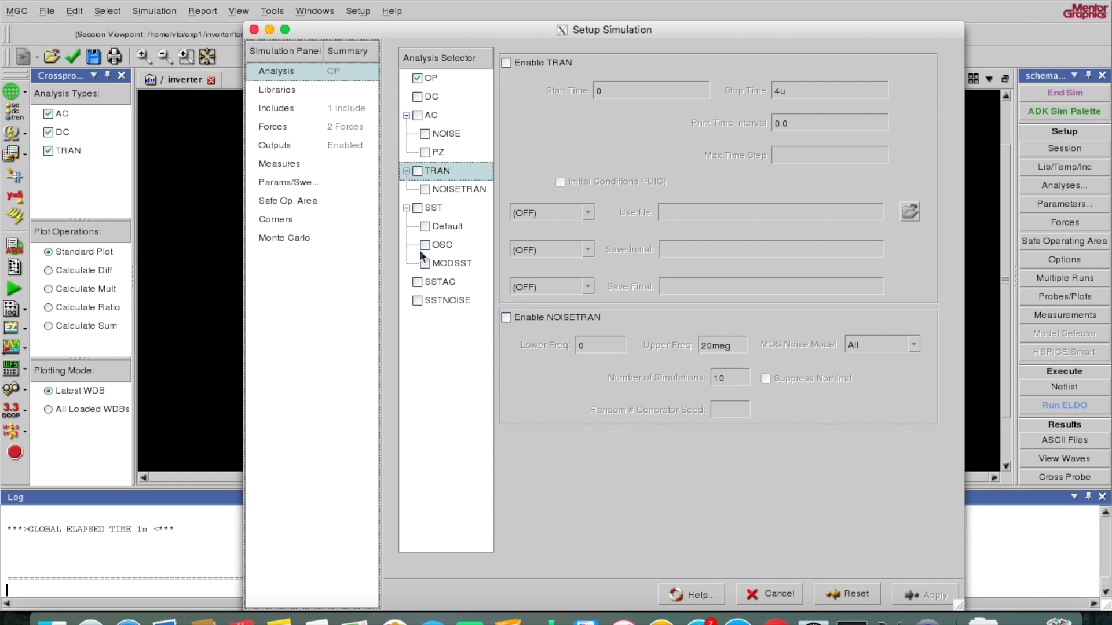
left_click(421, 171)
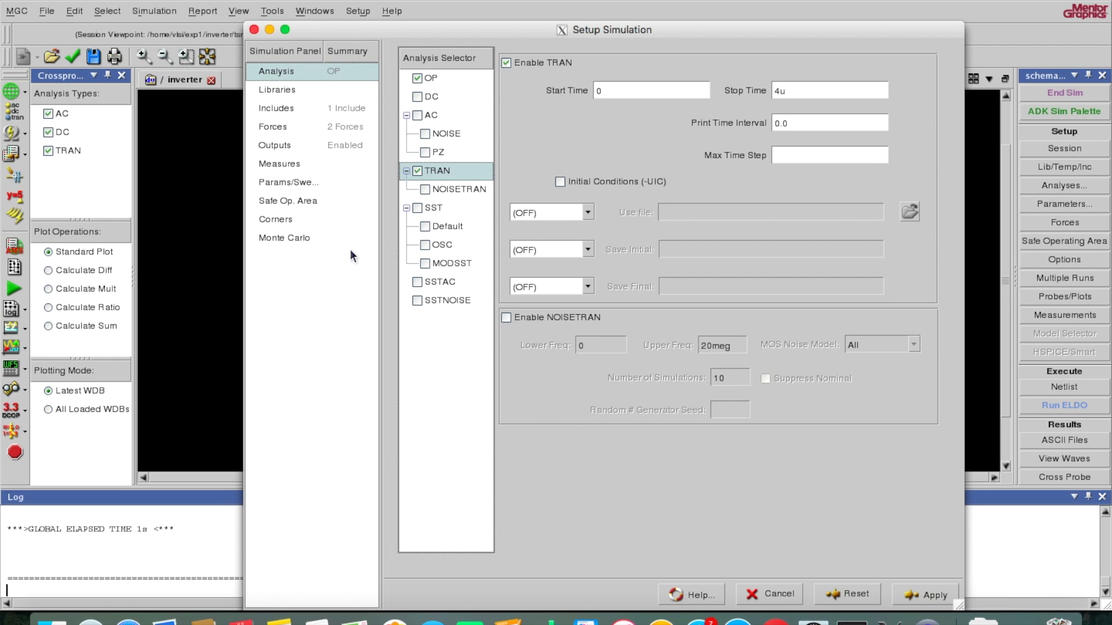
left_click(283, 126)
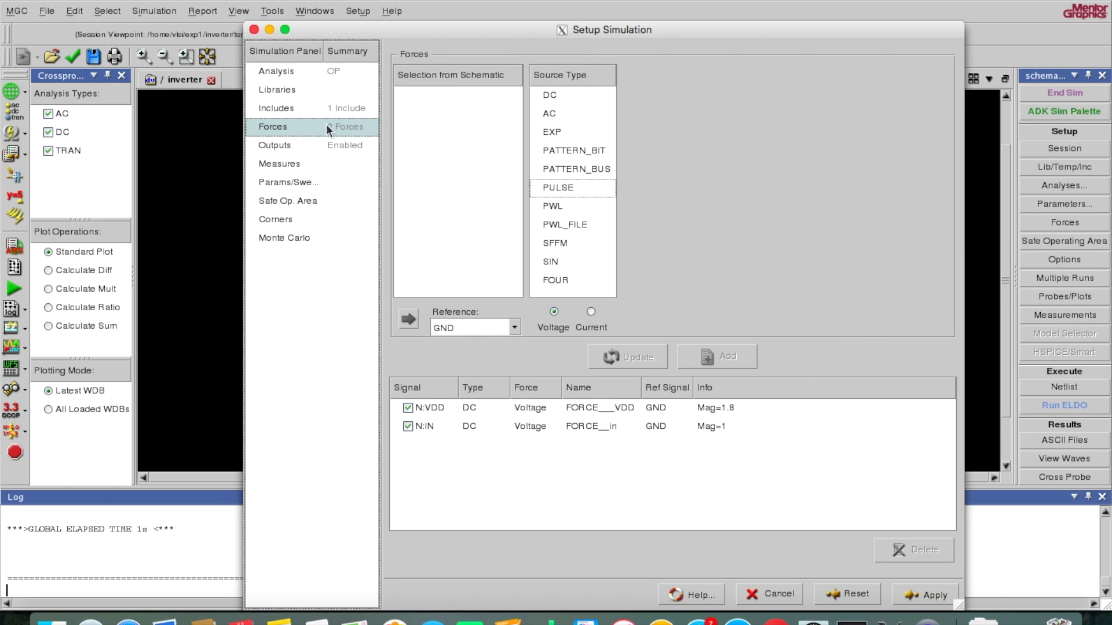
left_click(512, 429)
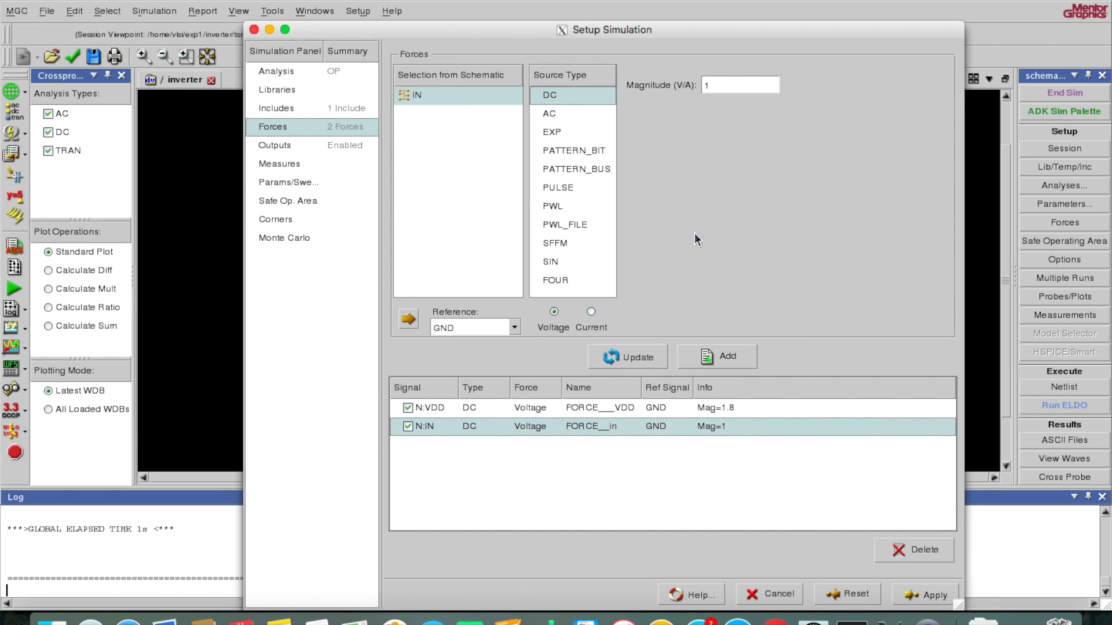
left_click(557, 188)
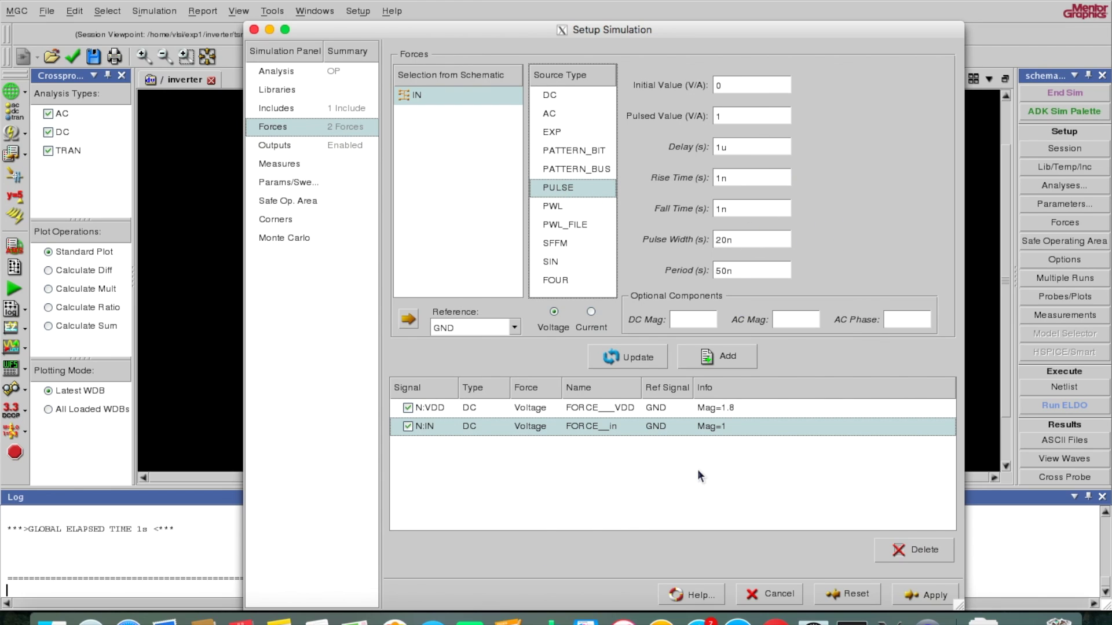
Start the screen drawing tool and sketch a pulse waveform beside the pulse parameters.
key("F4")
key("Escape")
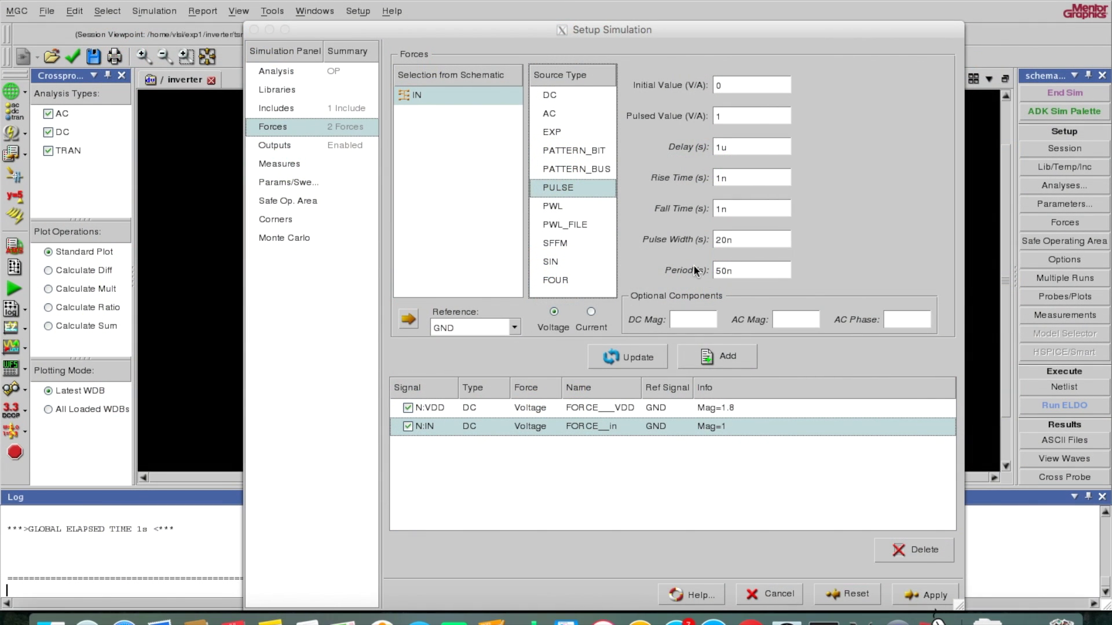
left_click(183, 187)
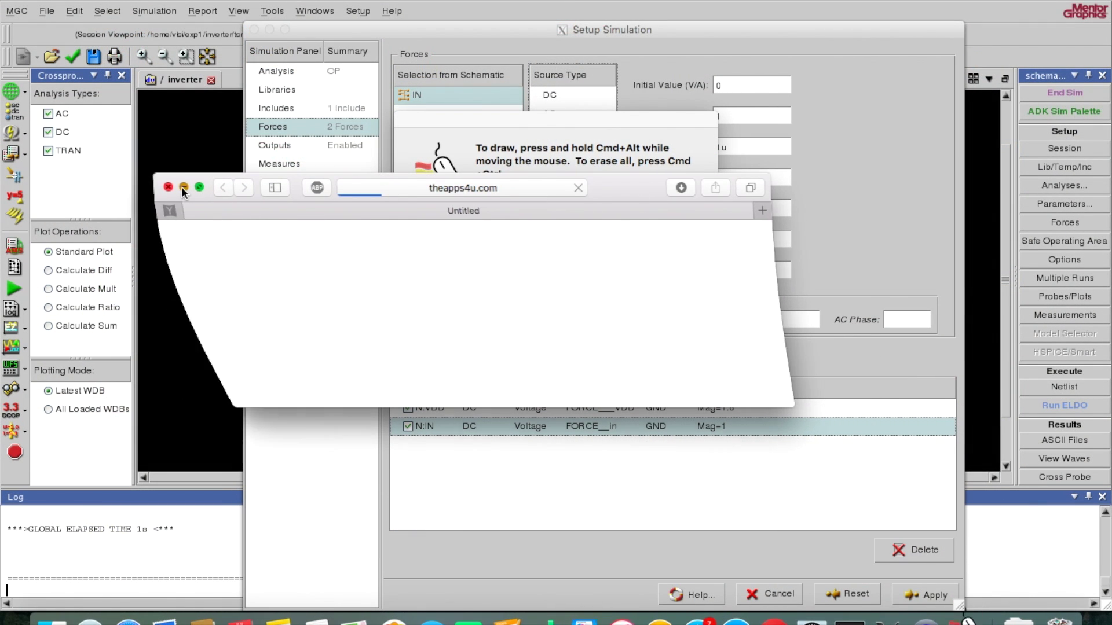
left_click(664, 203)
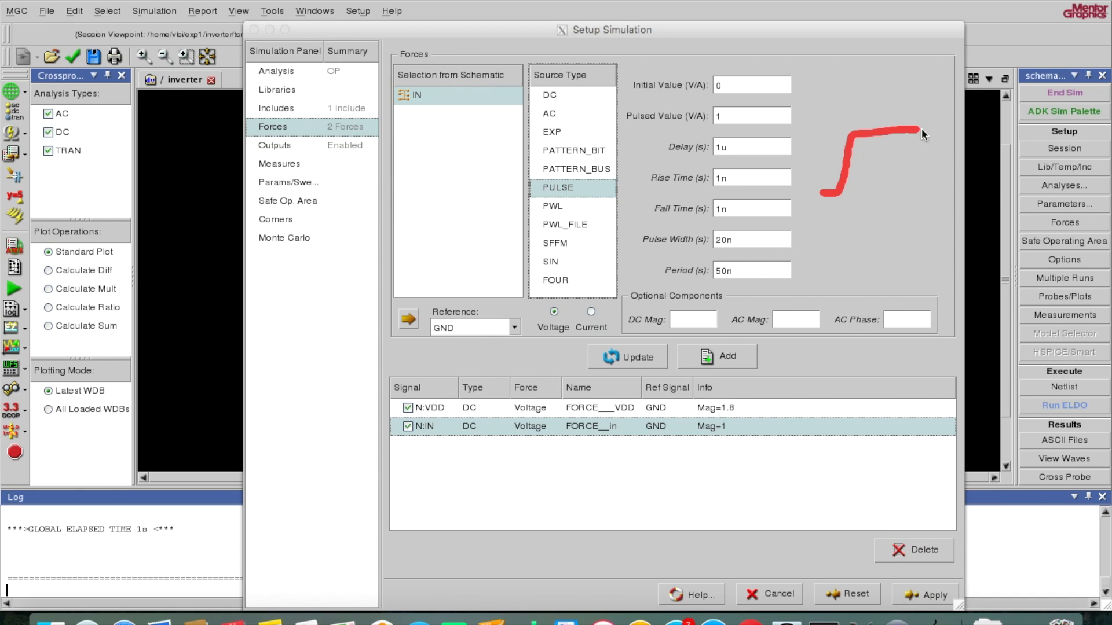
left_click_drag(945, 178, 999, 172)
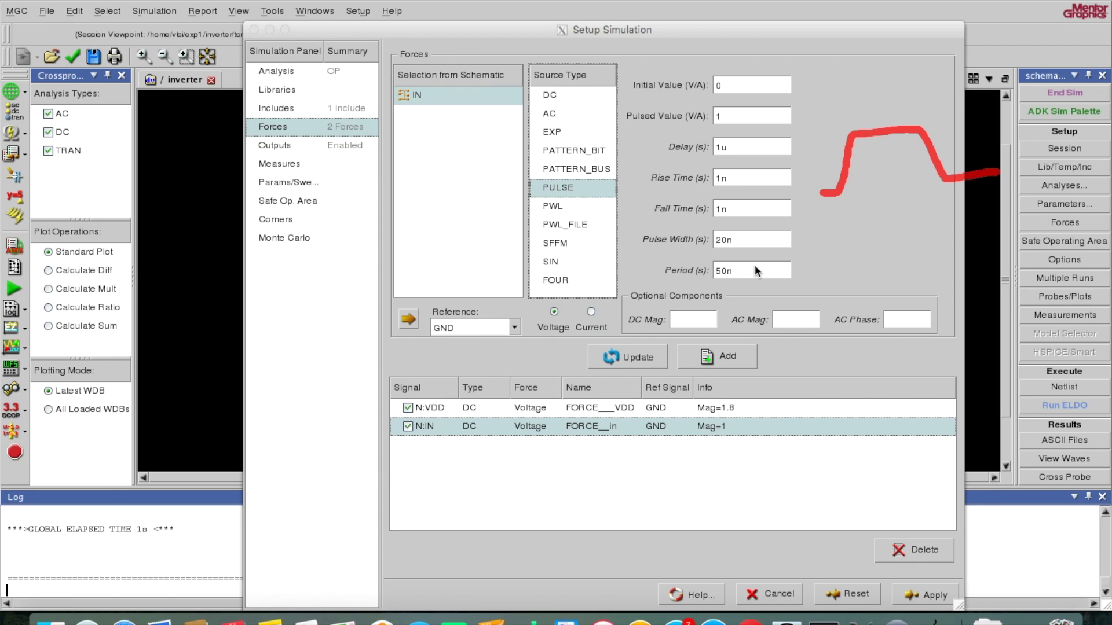
Set the pulsed value of the IN force to 1.8.
left_click(731, 88)
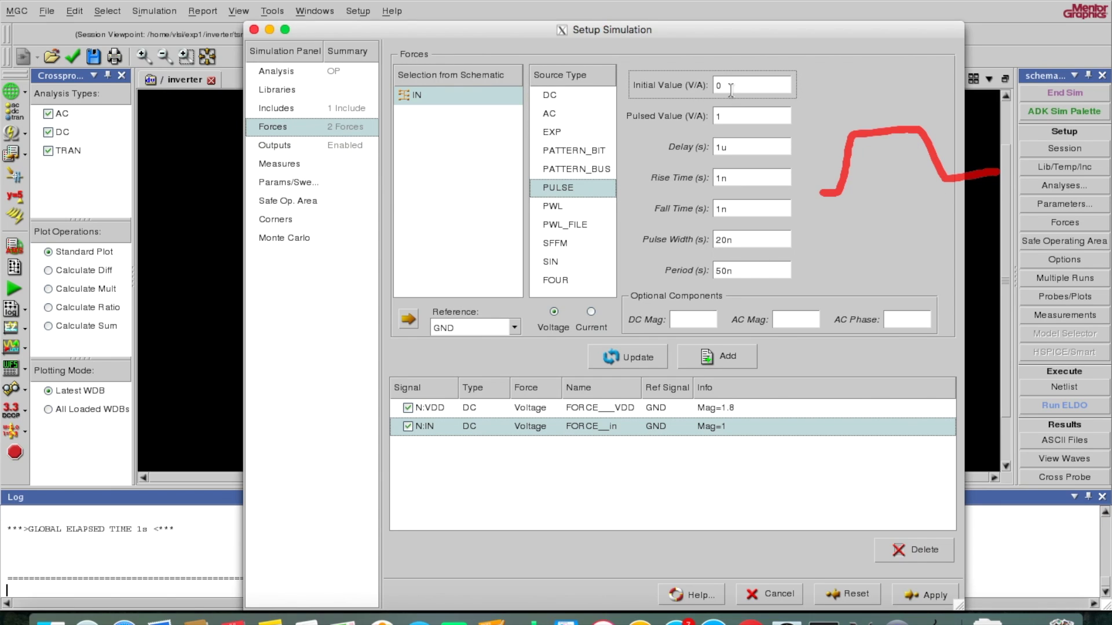
left_click(728, 116)
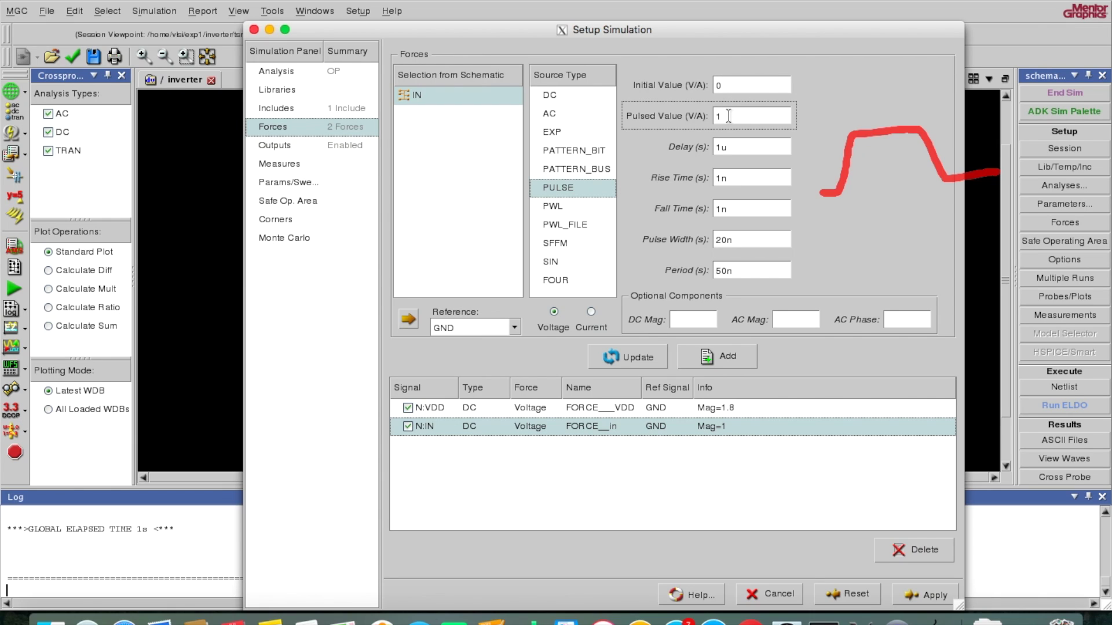
type(".8")
Set the rise time of the IN pulse to 2n.
left_click(721, 178)
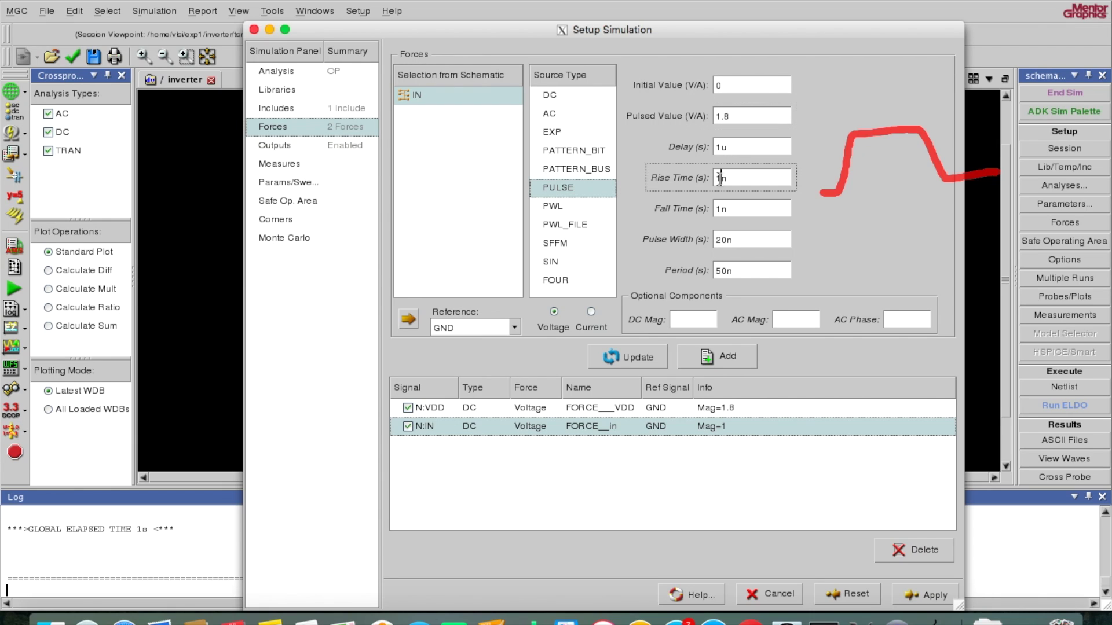
key("BackSpace")
type("2")
left_click(718, 209)
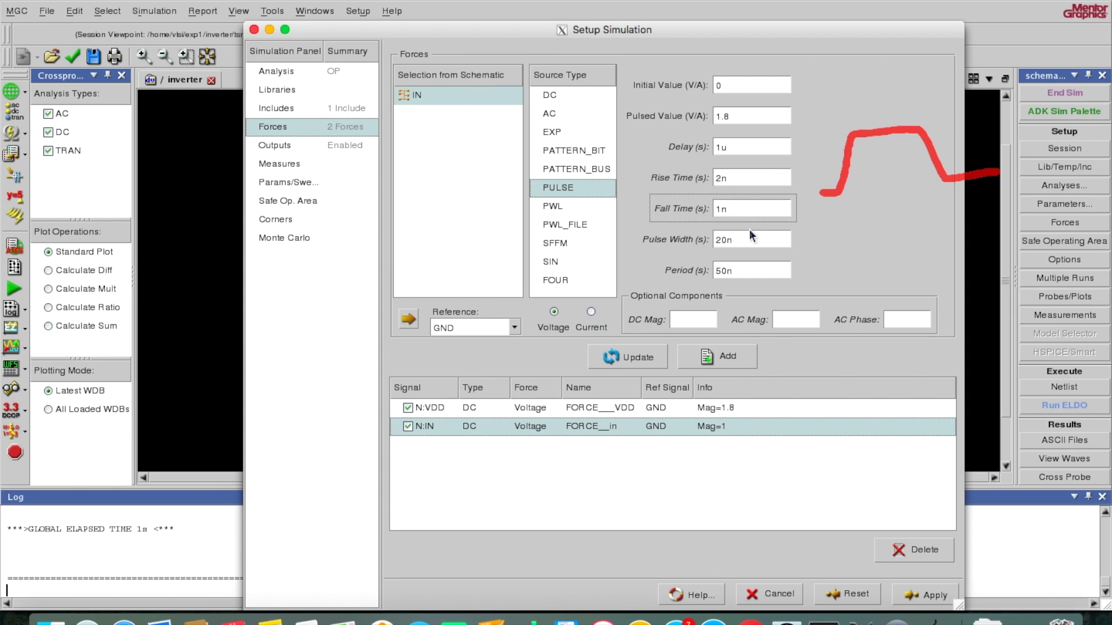
Set both the rise time and the fall time of the IN pulse to 5n.
left_click(723, 177)
key("BackSpace")
type("5")
left_click(719, 209)
key("BackSpace")
type("5")
Set the pulse period to 70n, update the IN force with the pulse settings and apply the setup.
left_click(726, 270)
key("Left")
key("BackSpace")
type("7")
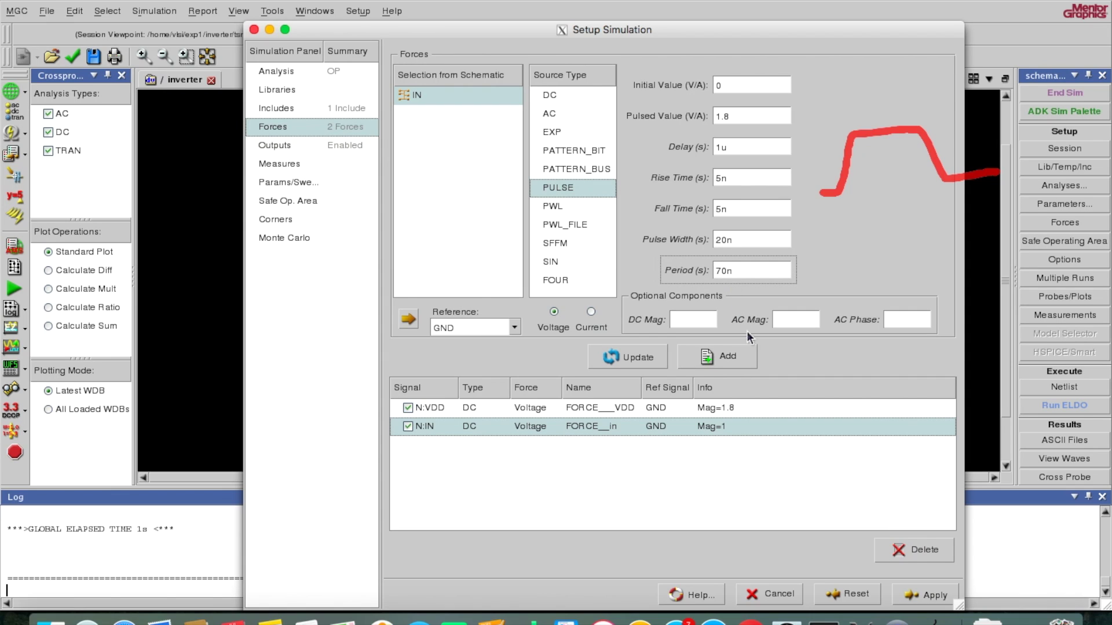
left_click(639, 359)
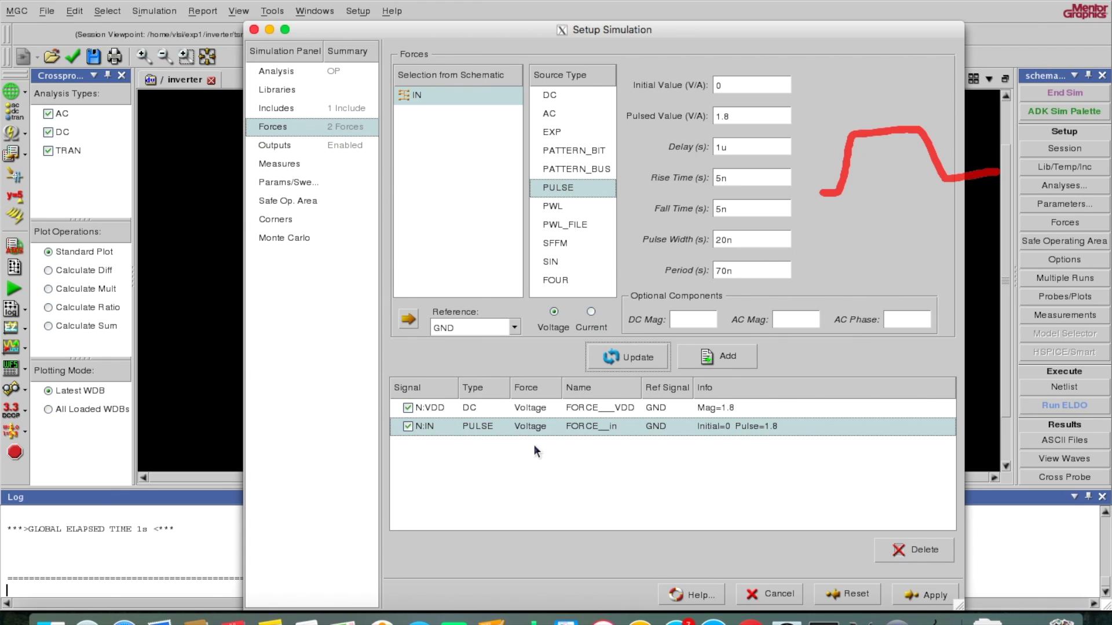
left_click(930, 598)
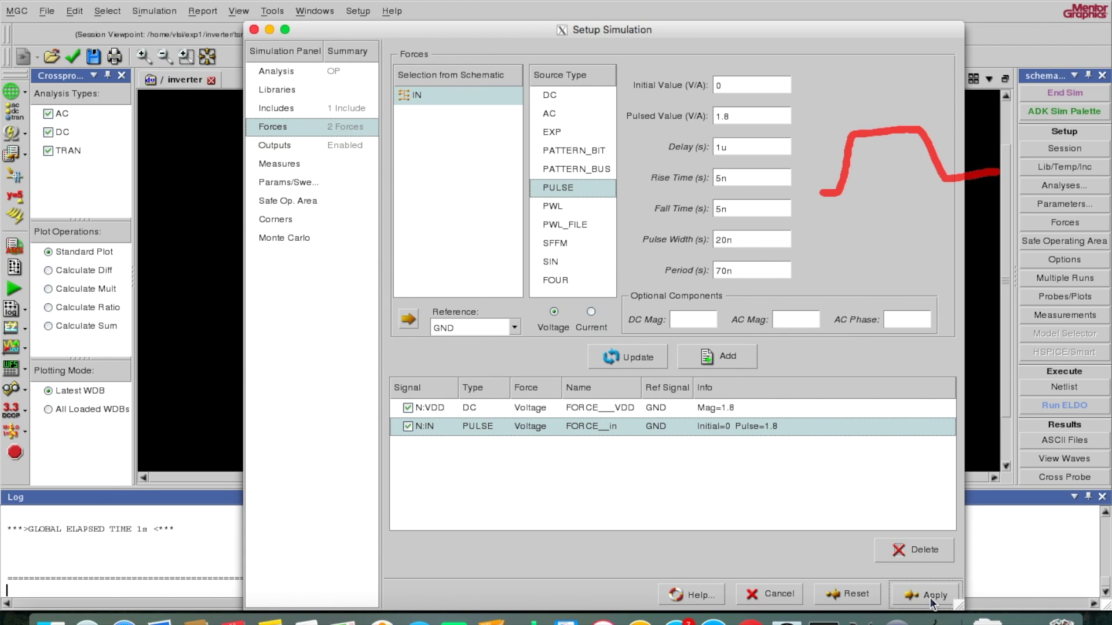
Review the TRAN analysis times, close the simulation setup and quit the screen drawing tool to clear the sketch.
left_click(288, 72)
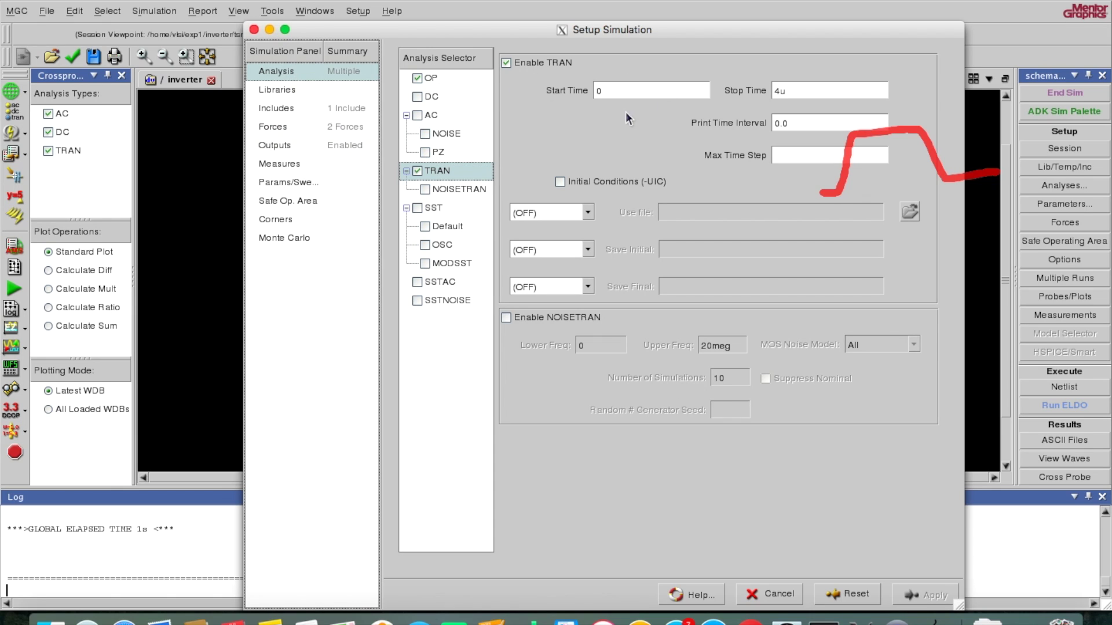
left_click(656, 88)
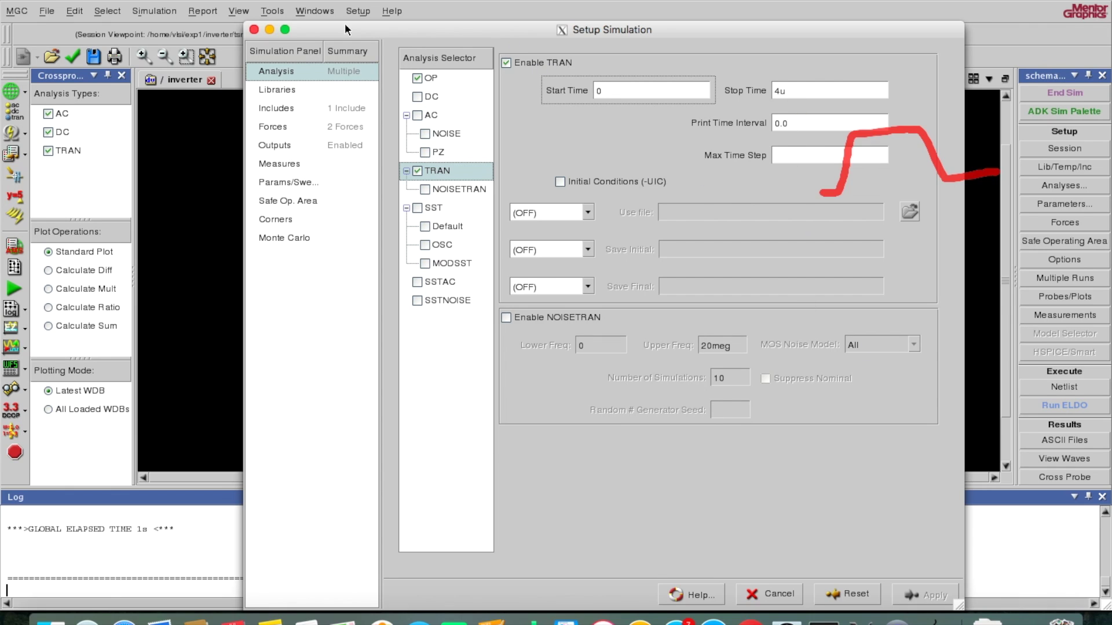
left_click(254, 30)
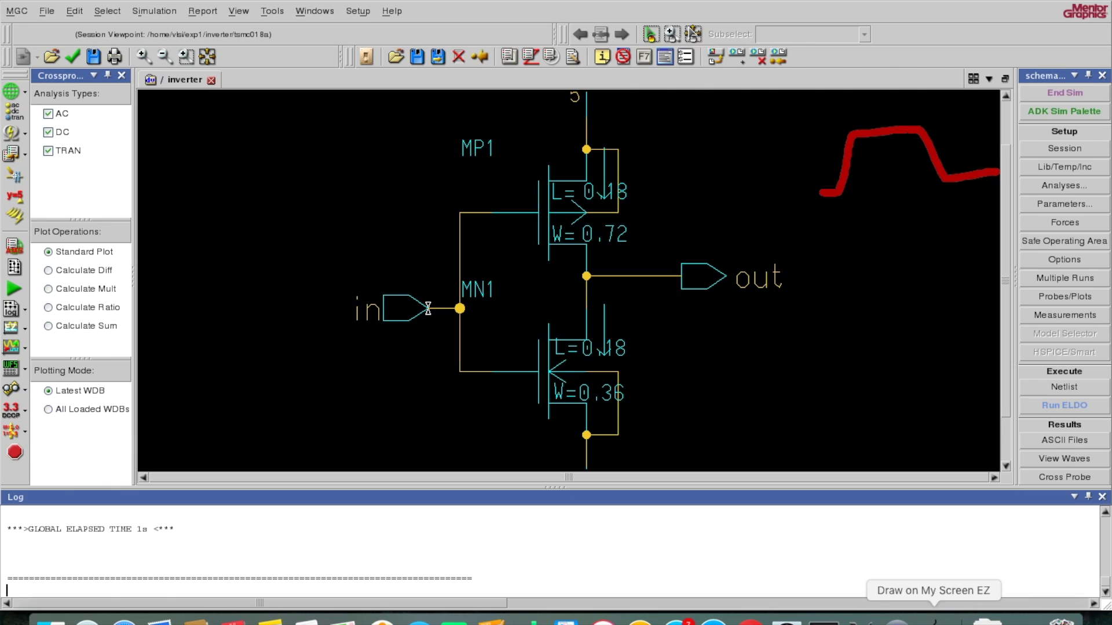
right_click(933, 618)
left_click(935, 586)
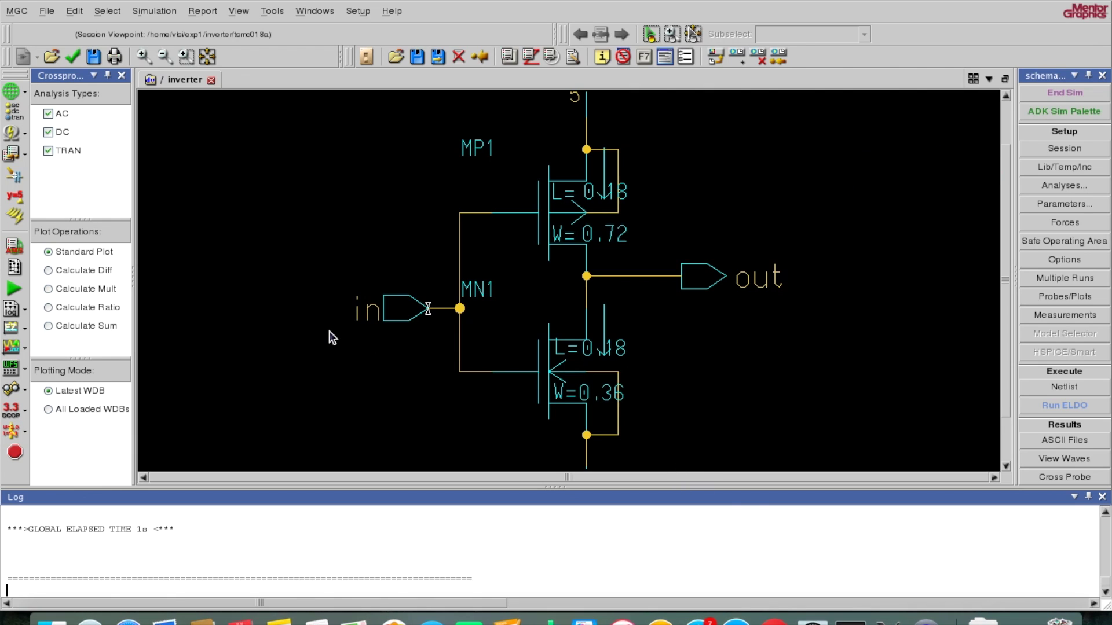
Run the transient simulation of the inverter and open its results as a plot in EZwave.
left_click(14, 290)
left_click(26, 387)
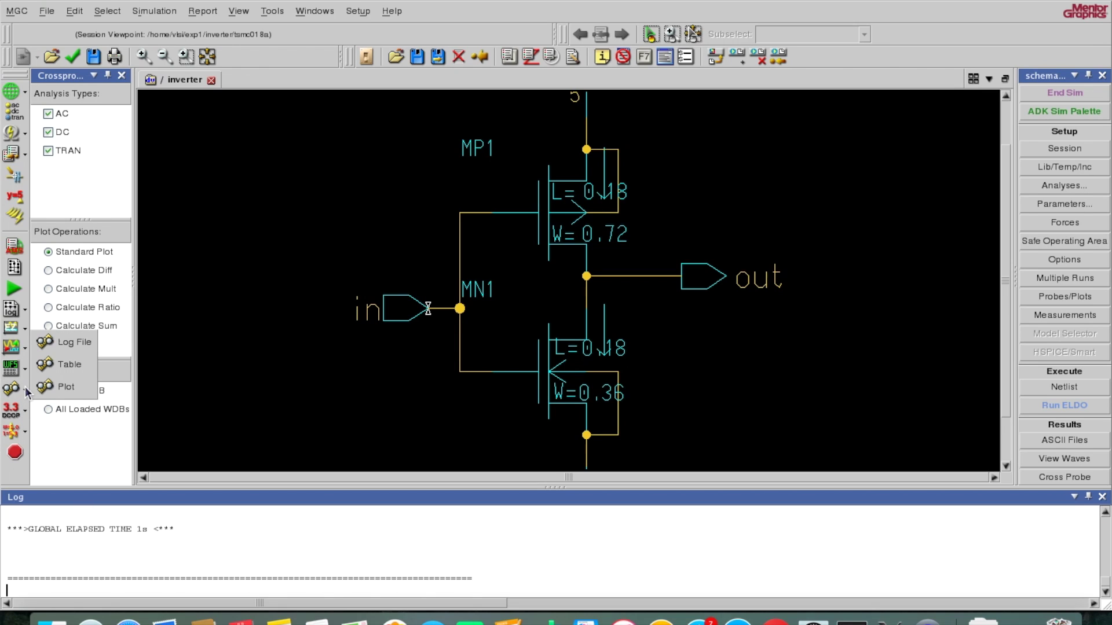
left_click(56, 390)
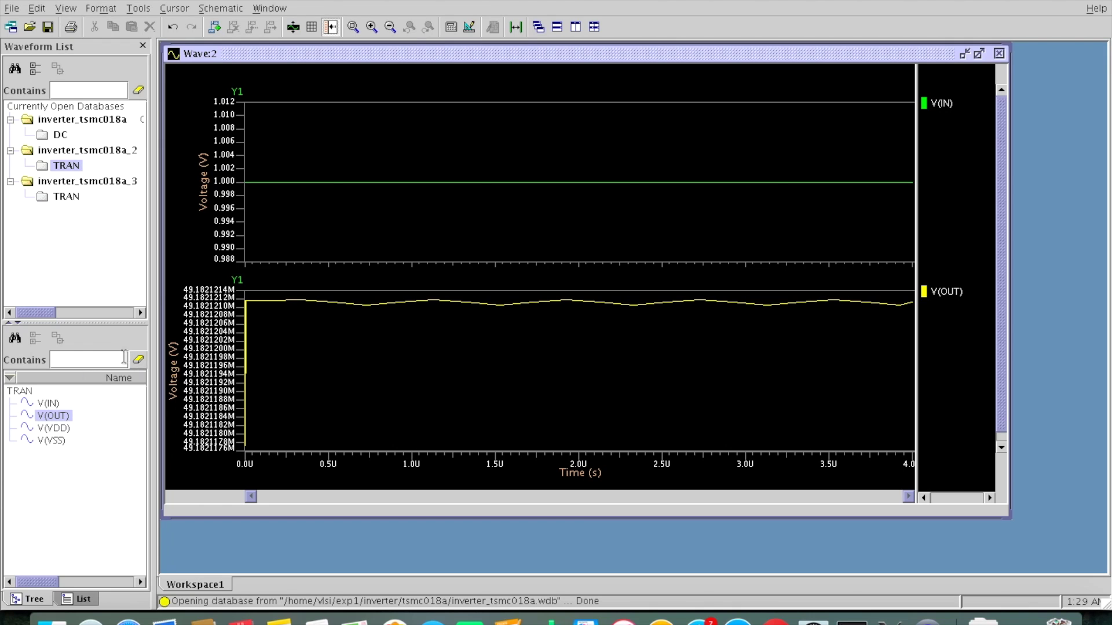
Close the old Wave:2 plot and plot V(OUT) and V(IN) from the TRAN results of inverter_tsmc018a_3.
left_click(999, 54)
left_click(61, 195)
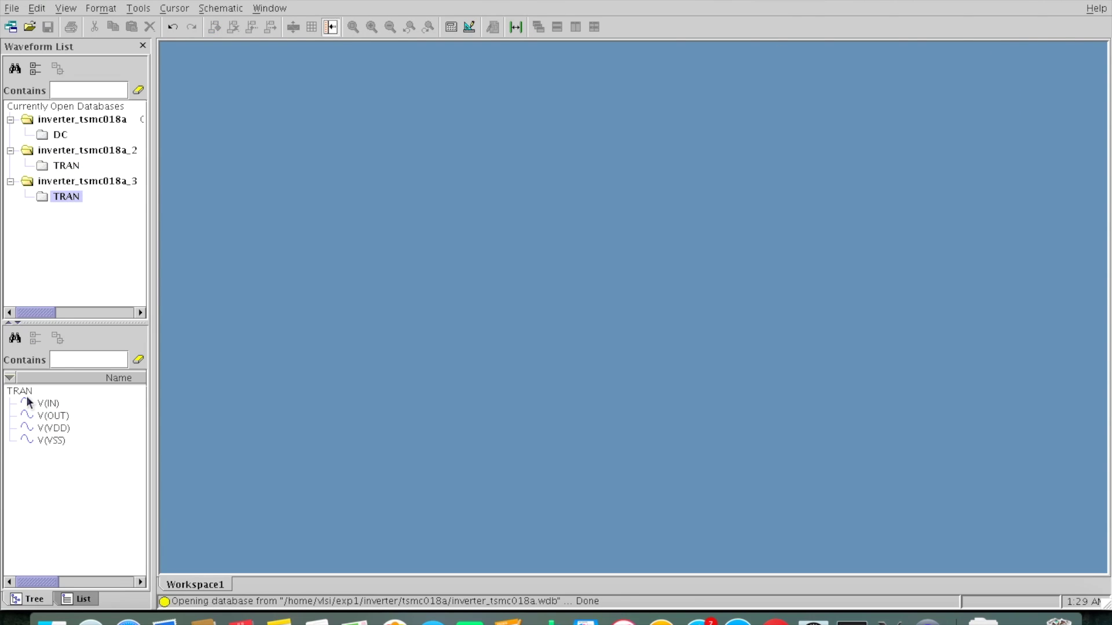
double_click(51, 418)
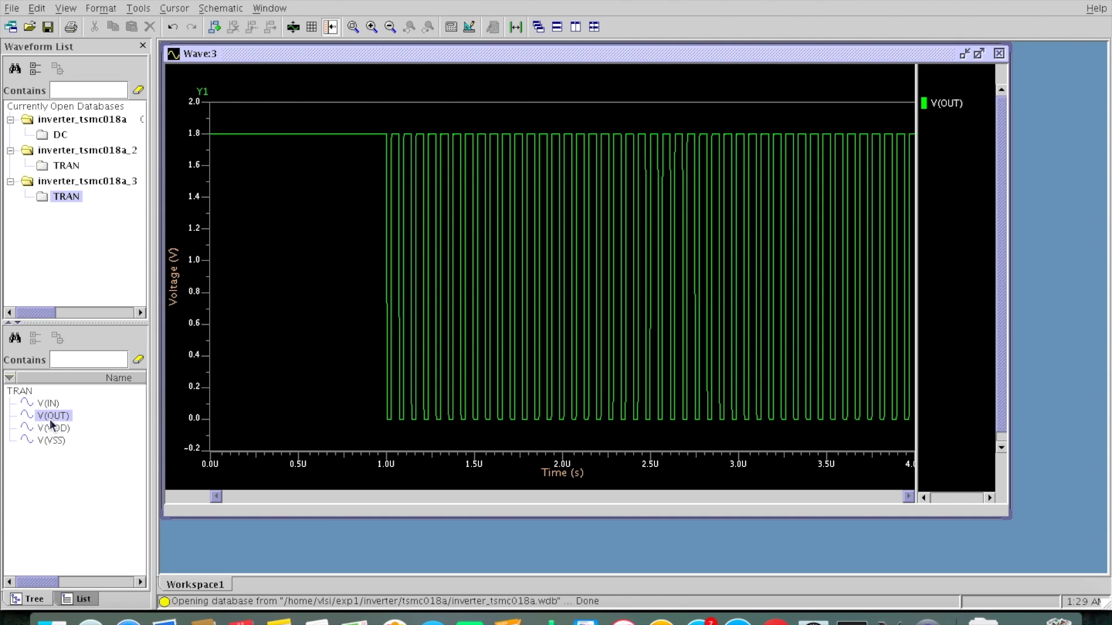
double_click(49, 403)
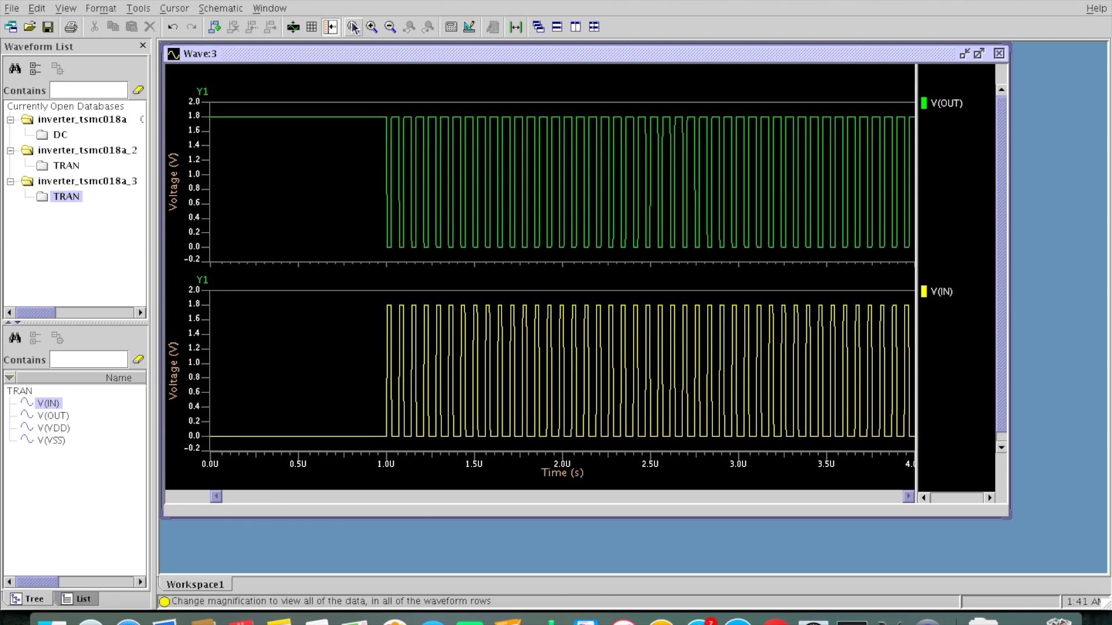
Magnify the V(OUT) and V(IN) waveforms along the time axis to compare input and output pulses.
left_click(372, 27)
left_click(372, 27)
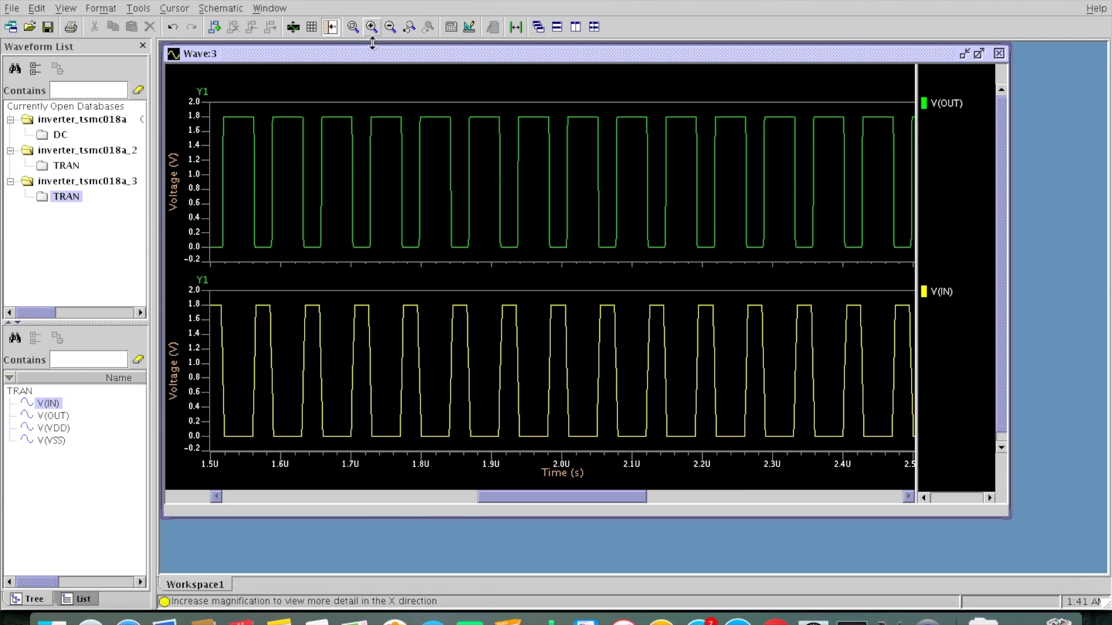
left_click(361, 248)
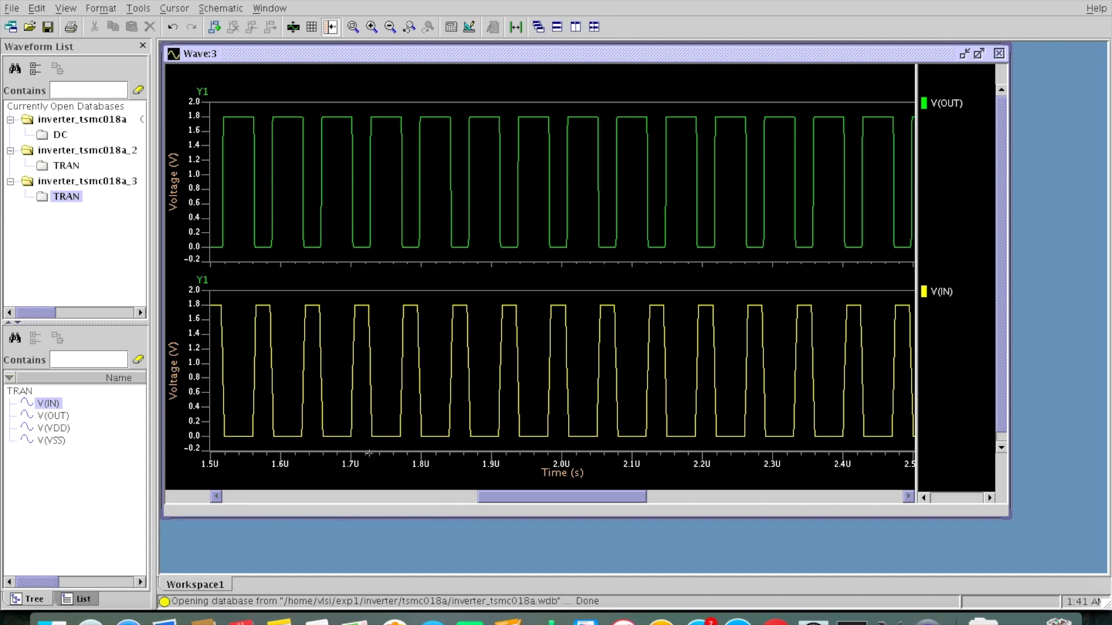